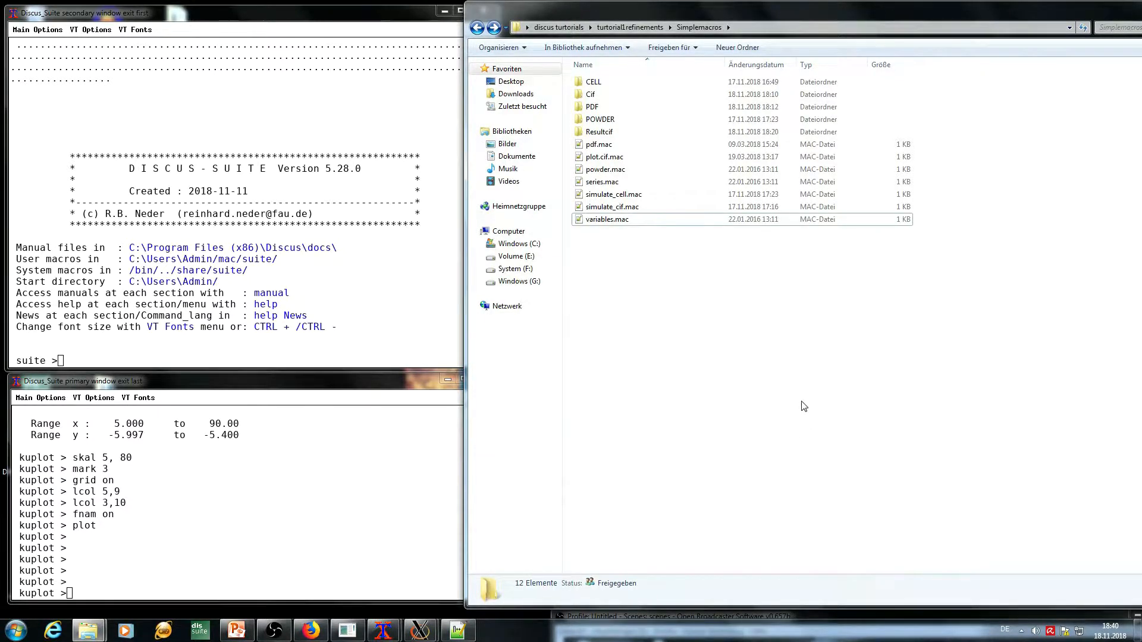
# Open simulate_cell.mac from the Simplemacros folder and reposition its editor window so the folder listing stays accessible.
pyautogui.click(684, 195)
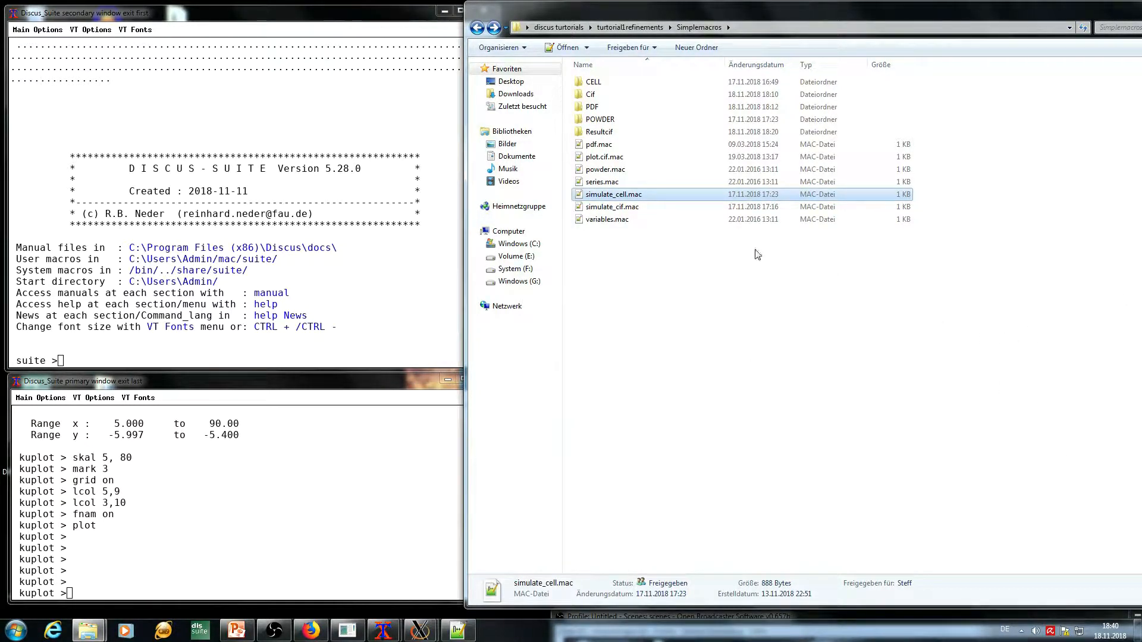
pyautogui.doubleClick(636, 196)
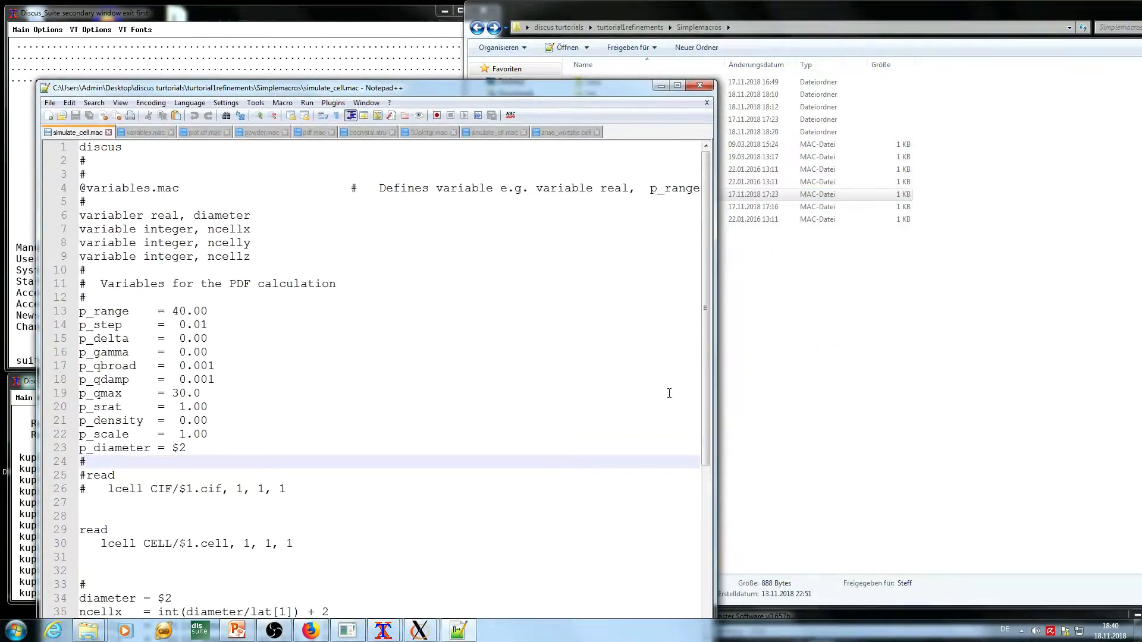
pyautogui.moveTo(267, 88); pyautogui.dragTo(240, 36)
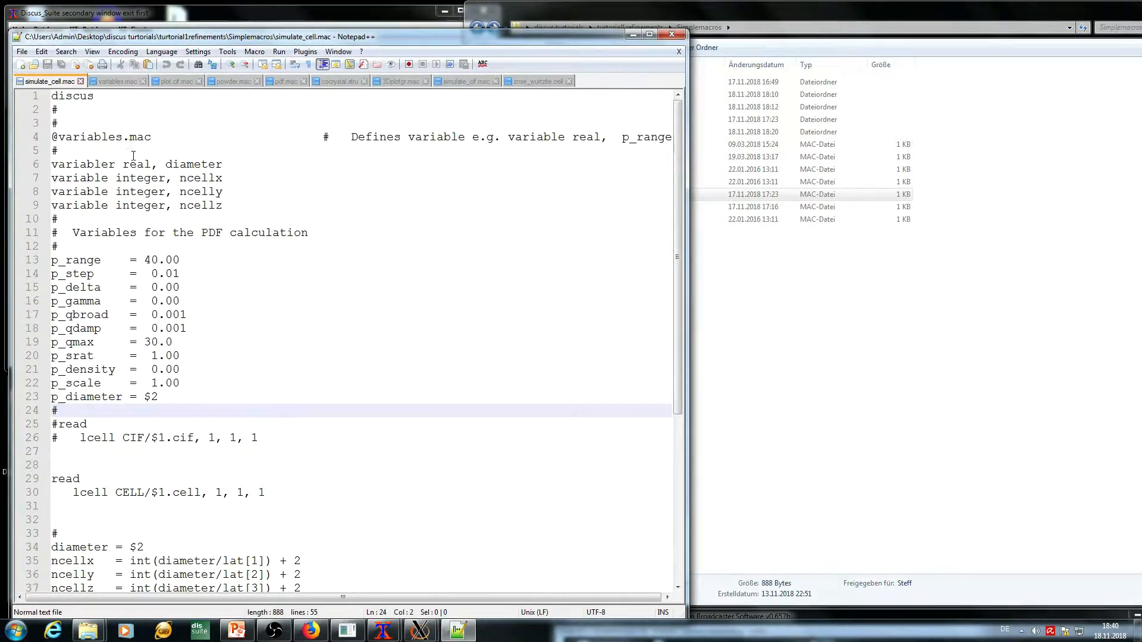
# Open variables.mac to review the PDF variable declarations, and return to simulate_cell.mac.
pyautogui.click(767, 271)
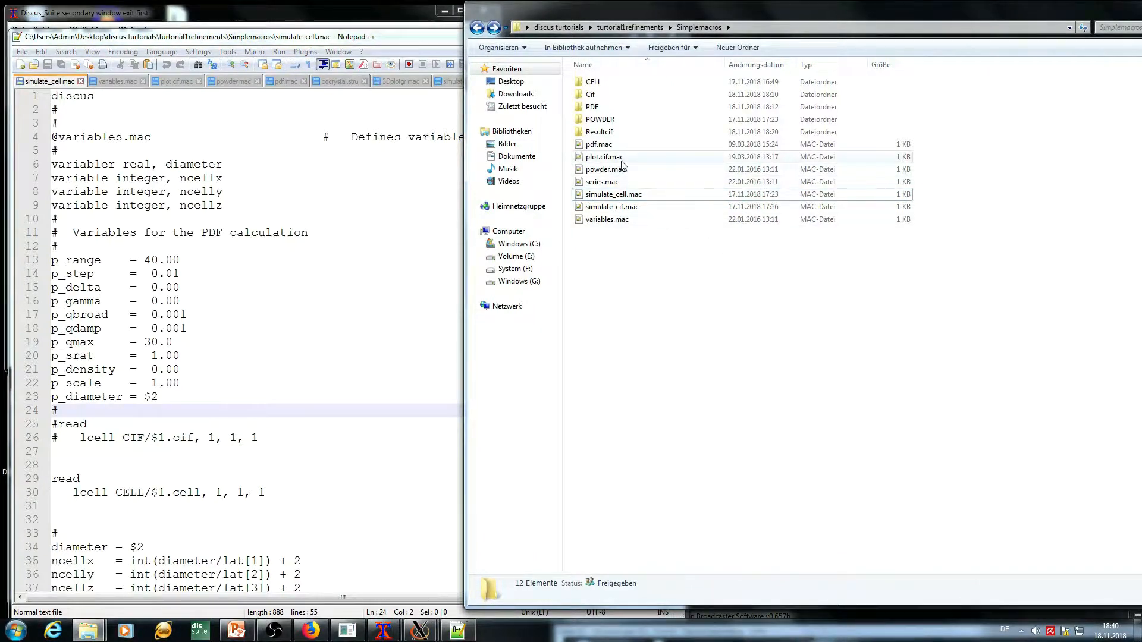
pyautogui.doubleClick(606, 219)
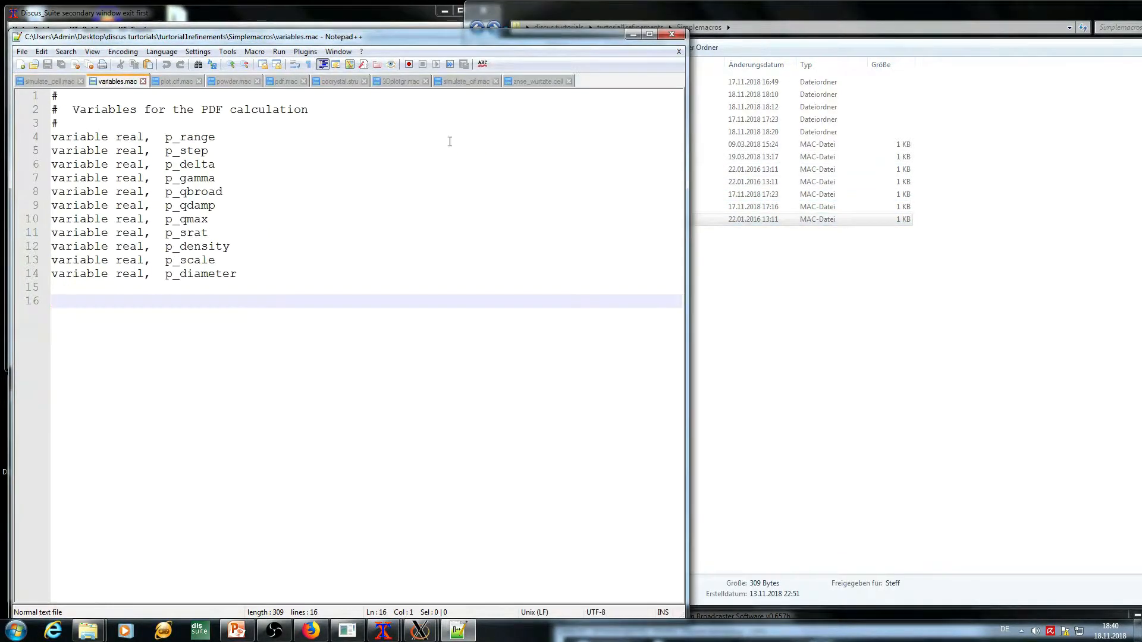
pyautogui.click(53, 84)
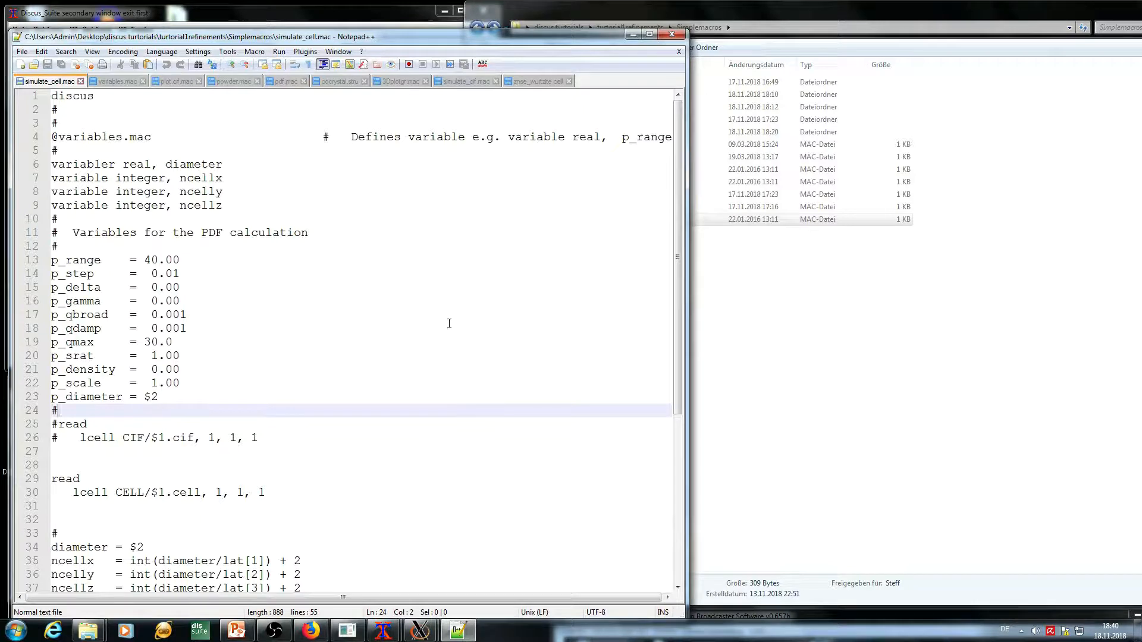
# Examine the first read block of simulate_cell.mac, highlighting the $1 placeholder in the CELL/$1.cell path.
pyautogui.scroll(-5, 449, 324)
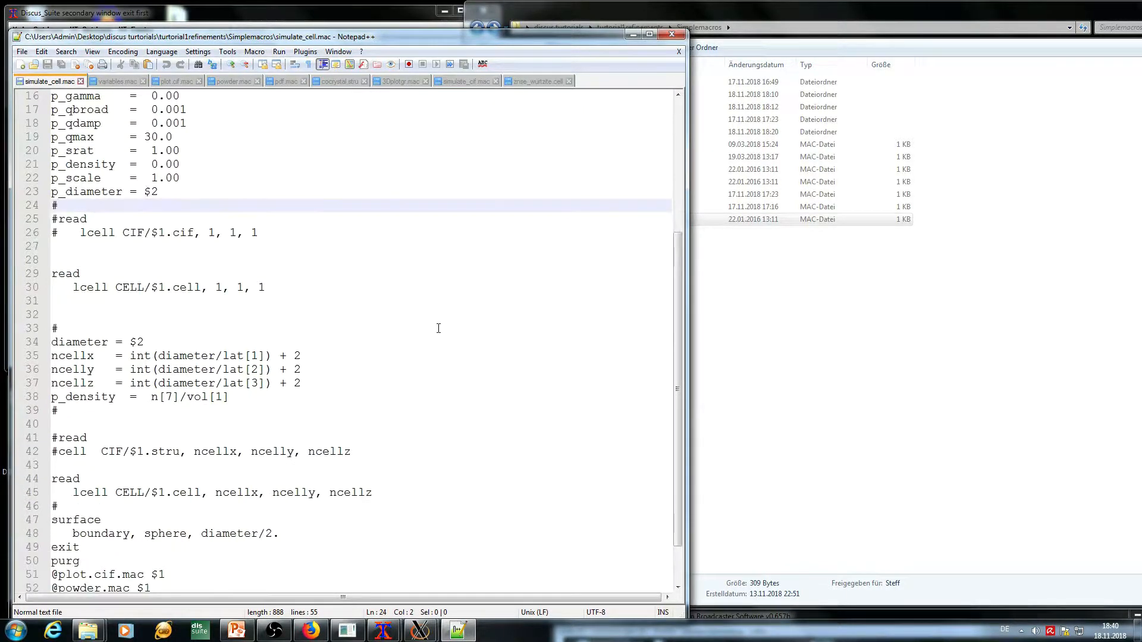
pyautogui.doubleClick(160, 289)
pyautogui.moveTo(159, 290); pyautogui.dragTo(154, 294)
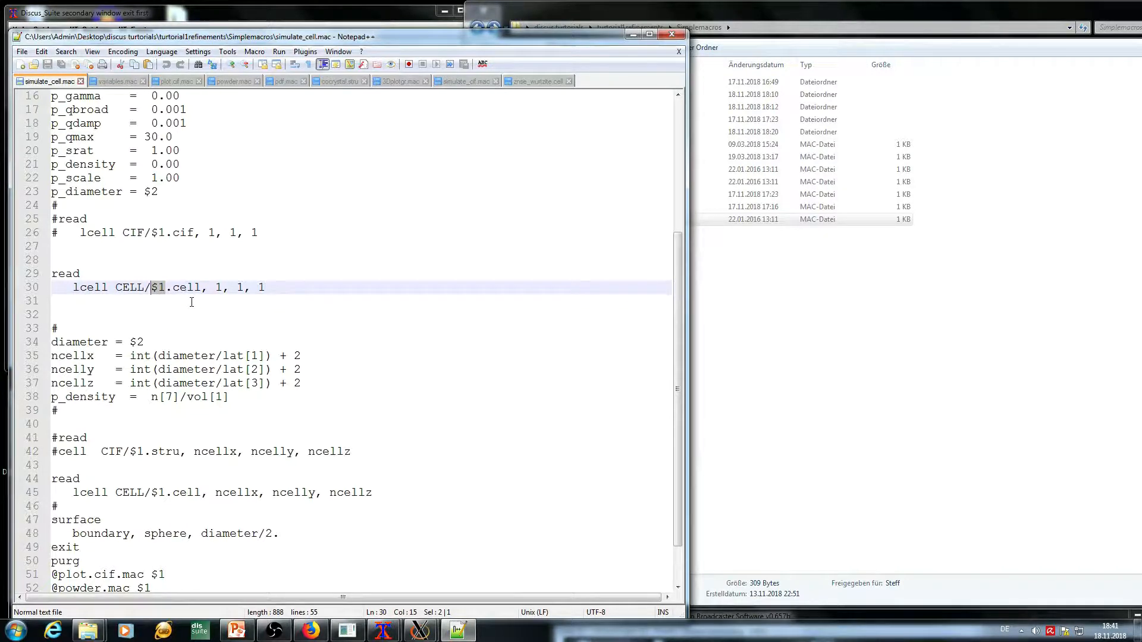
pyautogui.click(273, 263)
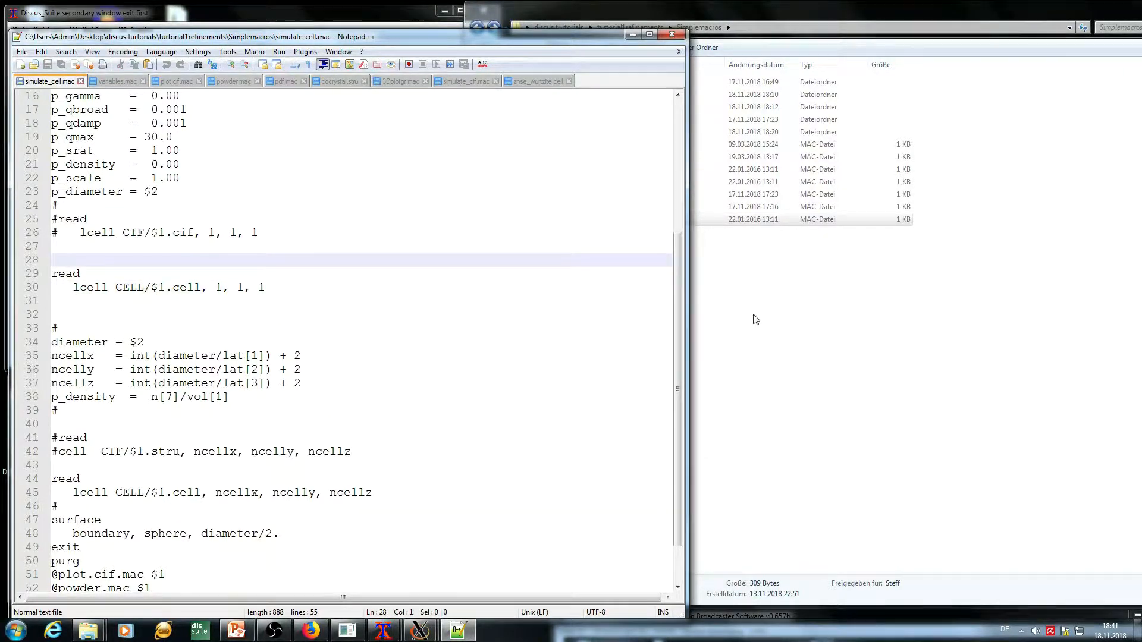
# Open znse_wurtzite.cell from the CELL folder to inspect the structure definition, and return to simulate_cell.mac.
pyautogui.click(784, 305)
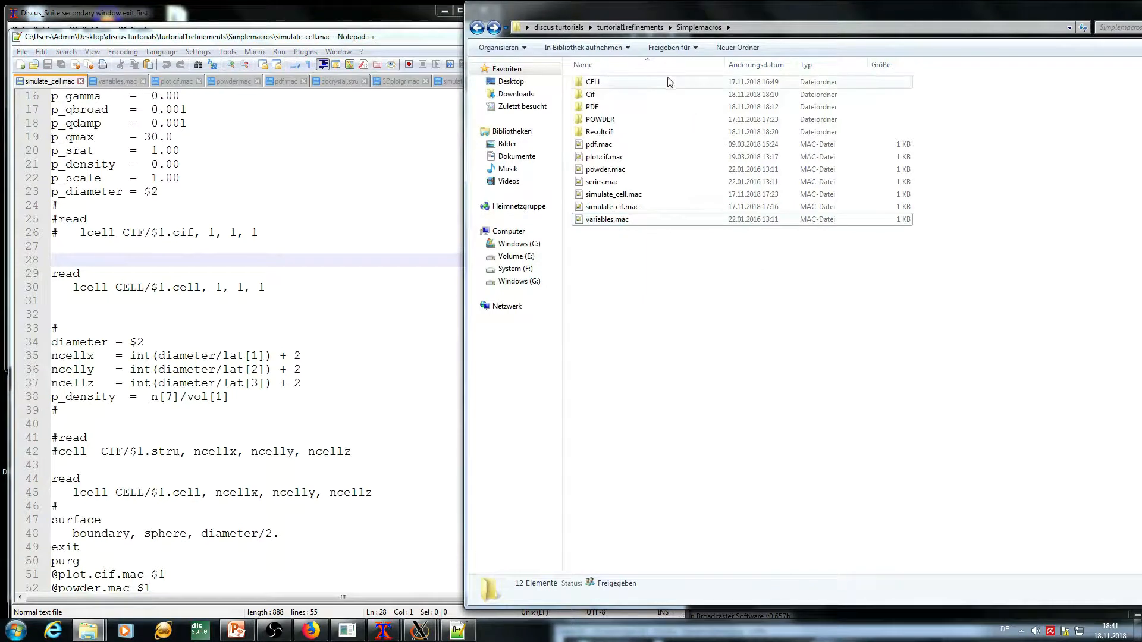
pyautogui.doubleClick(612, 83)
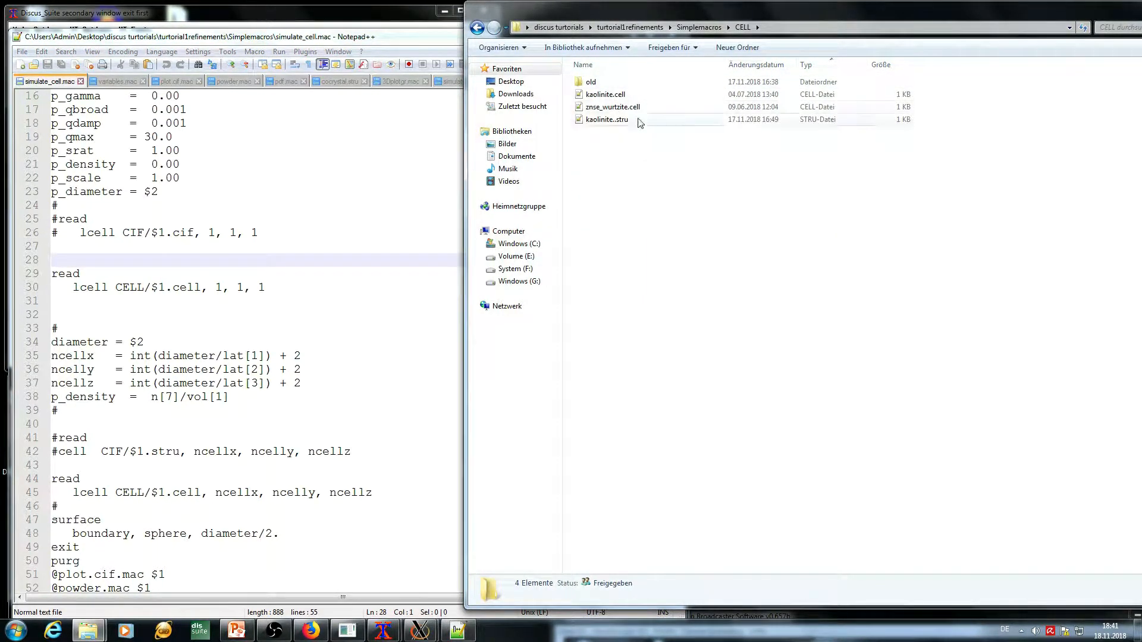
pyautogui.doubleClick(621, 108)
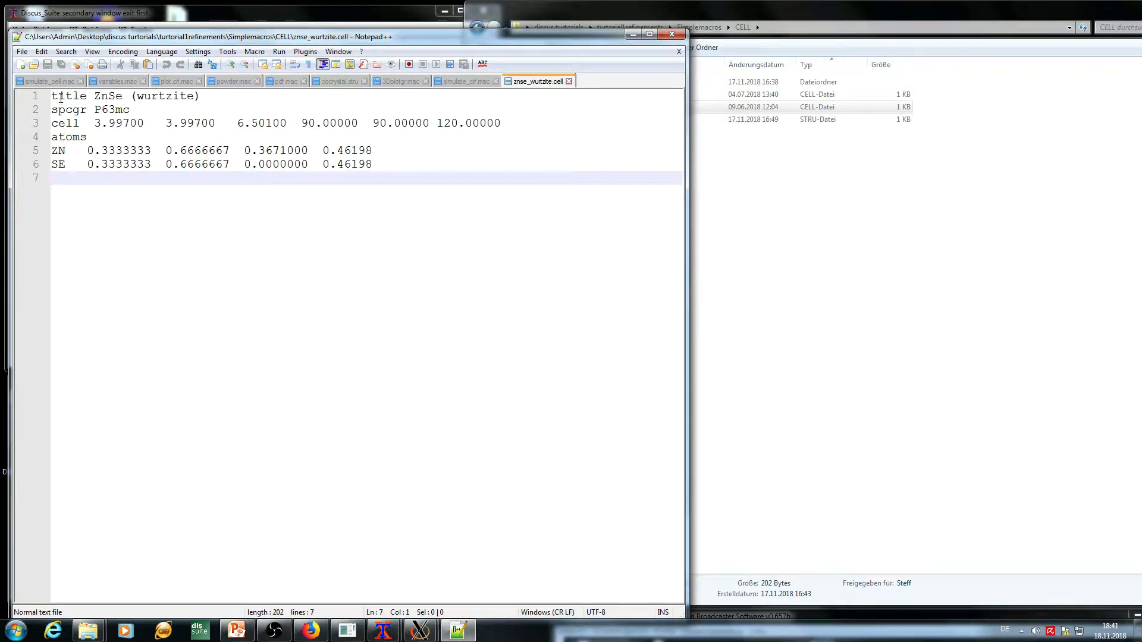
pyautogui.click(50, 81)
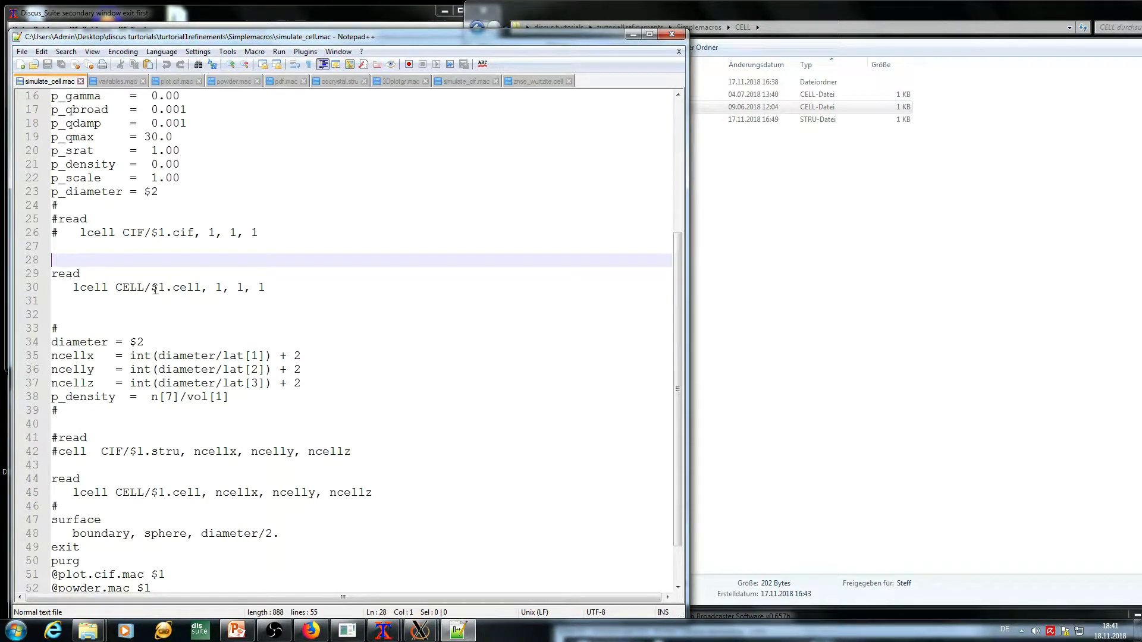
# Highlight the $1 placeholder in the cell file path and the $2 placeholder in the diameter assignment.
pyautogui.moveTo(153, 290); pyautogui.dragTo(164, 290)
pyautogui.moveTo(191, 342); pyautogui.dragTo(133, 344)
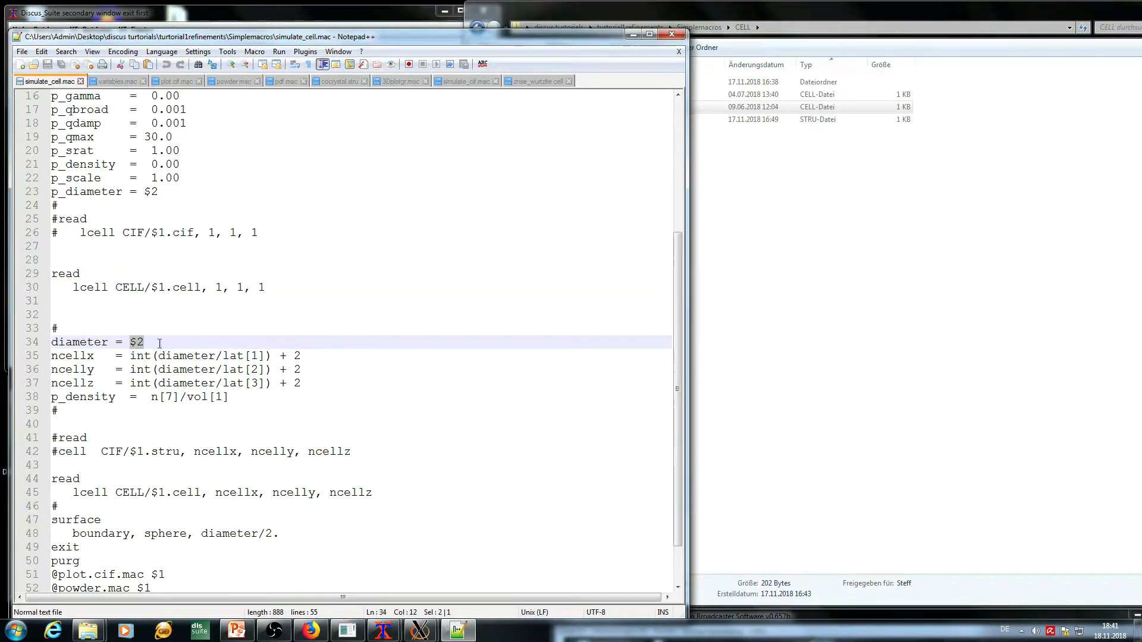
pyautogui.click(144, 342)
pyautogui.moveTo(145, 342); pyautogui.dragTo(131, 342)
pyautogui.click(330, 337)
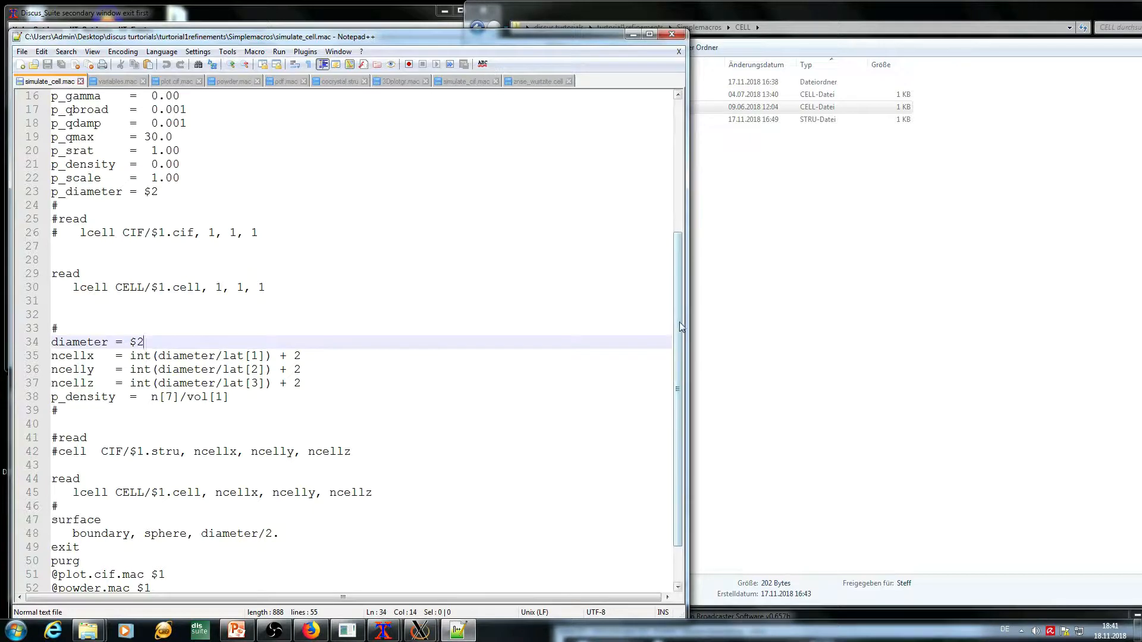
# Review the second read block using ncellx, ncelly, ncellz and the spherical surface boundary line, and shift the editor window aside.
pyautogui.scroll(-2, 680, 352)
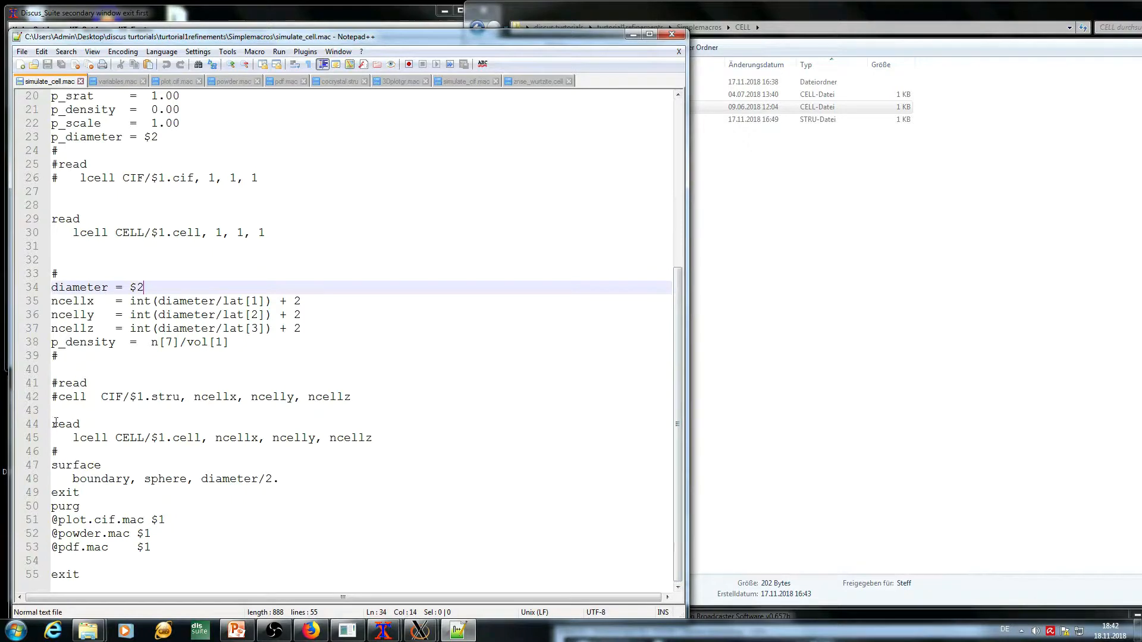
pyautogui.moveTo(58, 424); pyautogui.dragTo(419, 447)
pyautogui.click(418, 443)
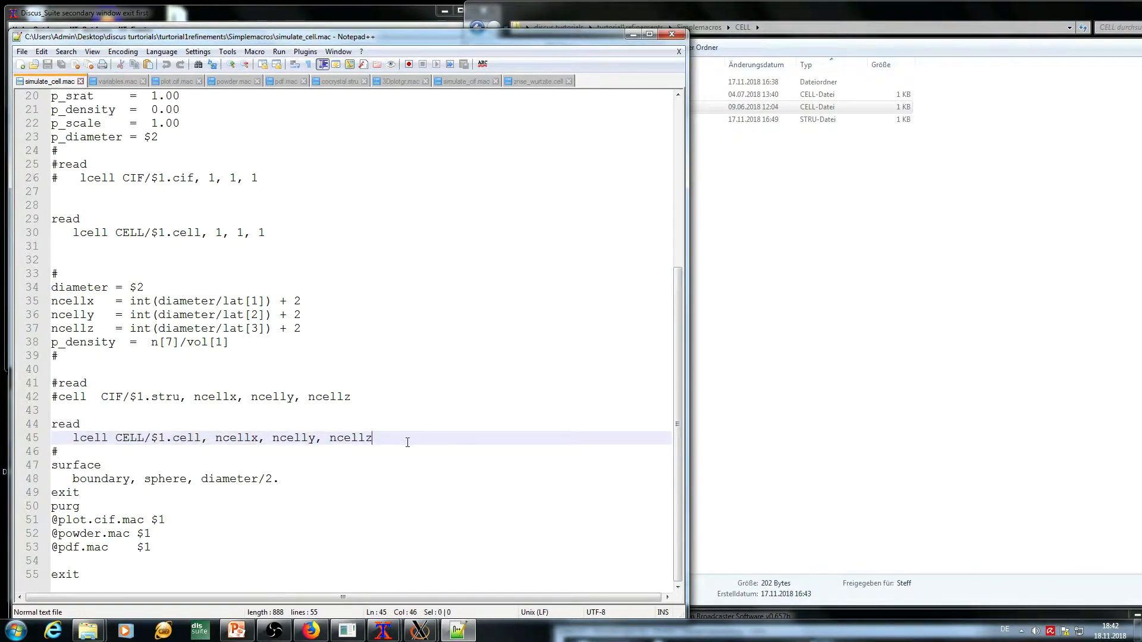
pyautogui.click(74, 478)
pyautogui.moveTo(75, 479); pyautogui.dragTo(294, 480)
pyautogui.moveTo(138, 37); pyautogui.dragTo(285, 32)
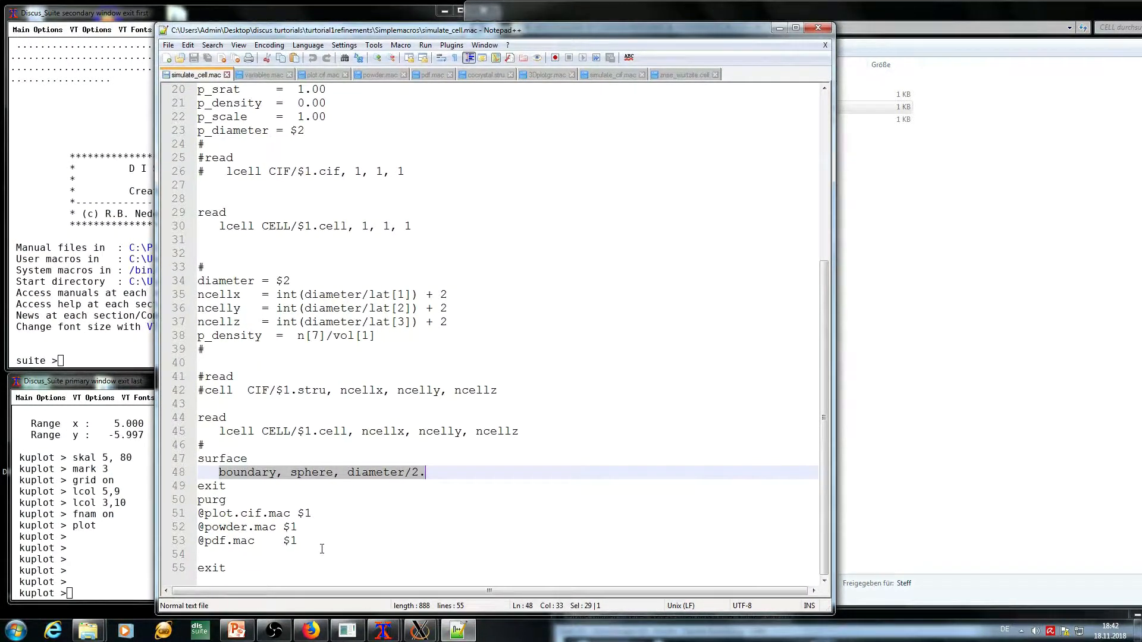
pyautogui.moveTo(318, 518); pyautogui.dragTo(198, 513)
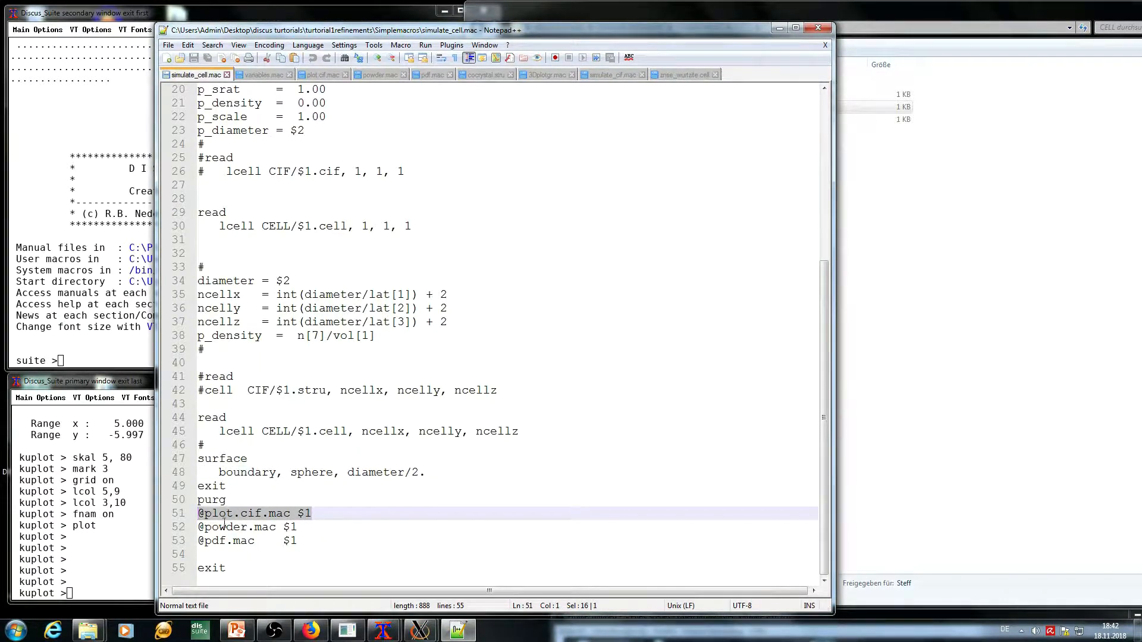
pyautogui.click(905, 332)
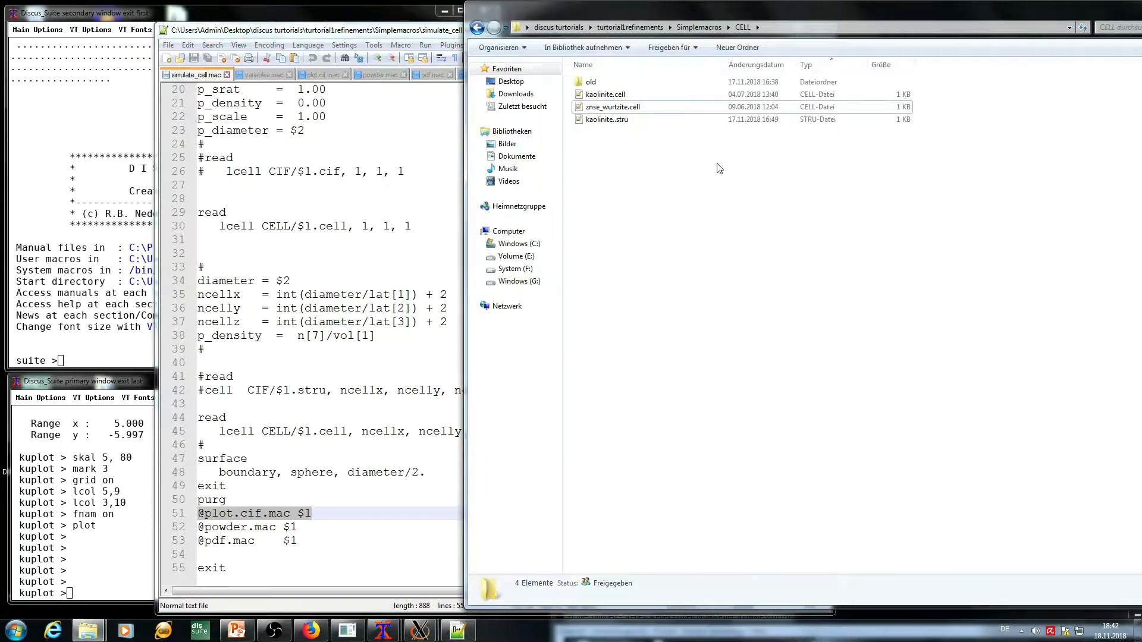
pyautogui.click(698, 28)
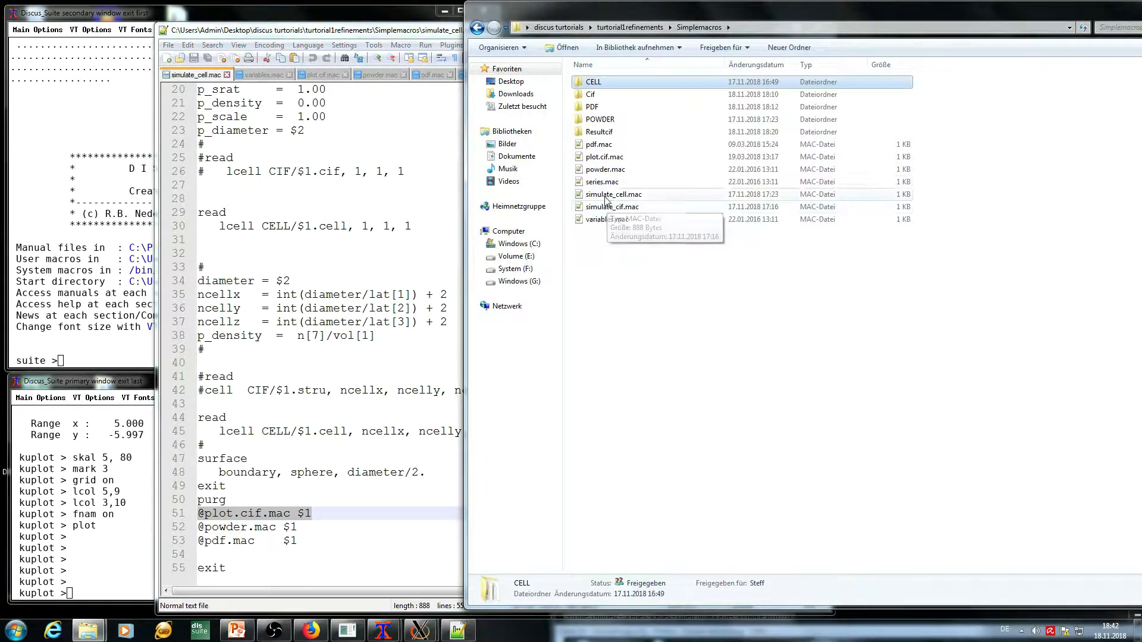
pyautogui.doubleClick(612, 157)
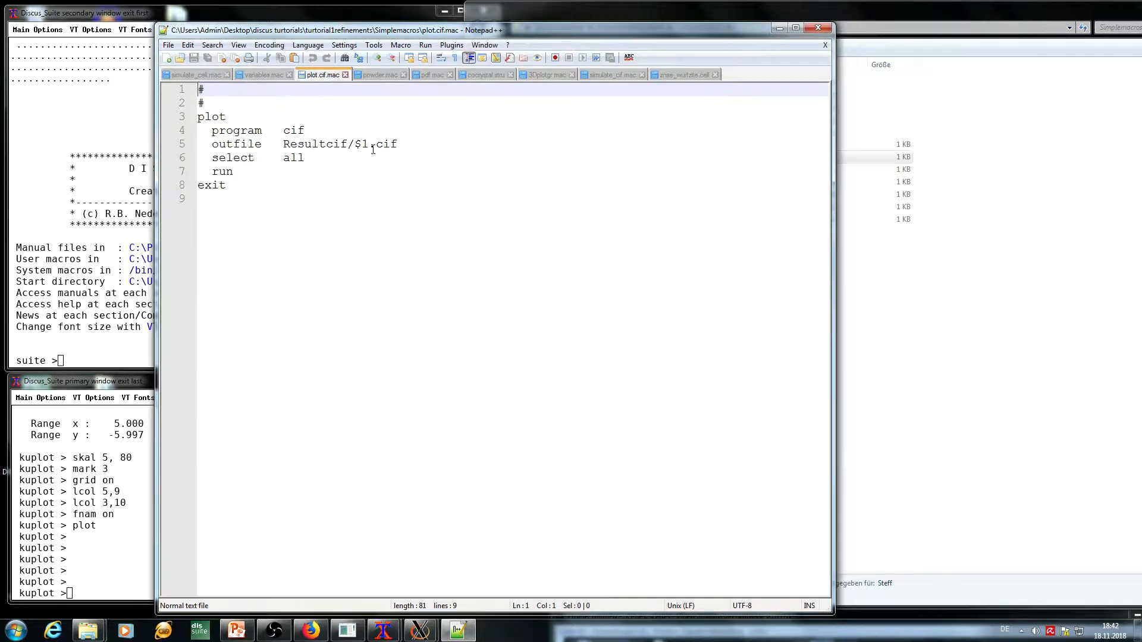
pyautogui.click(933, 327)
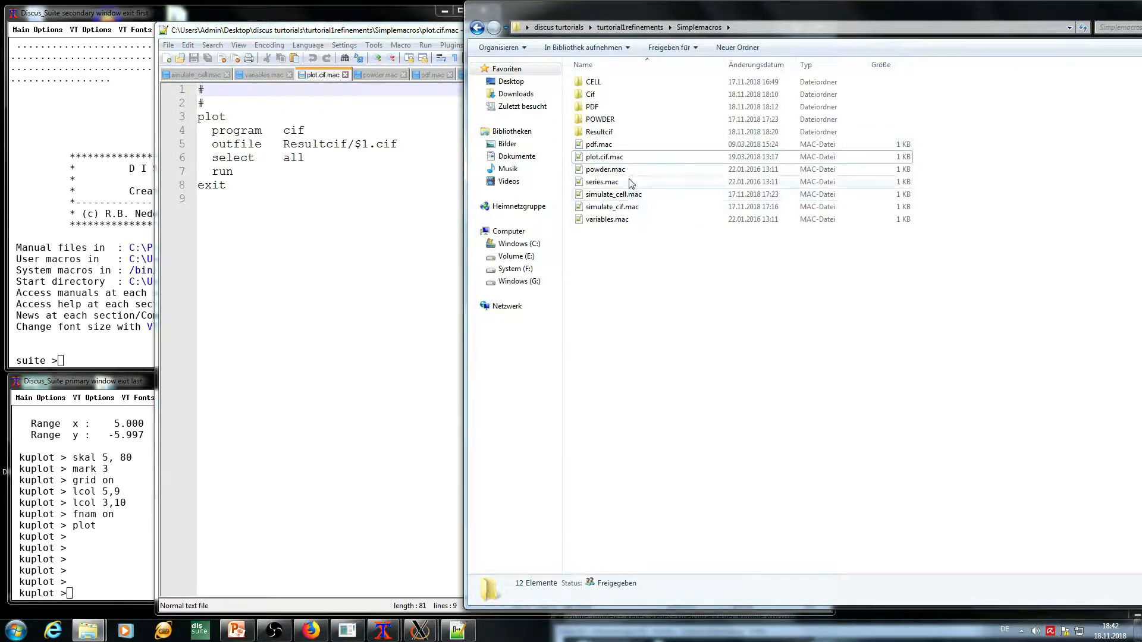
pyautogui.click(198, 78)
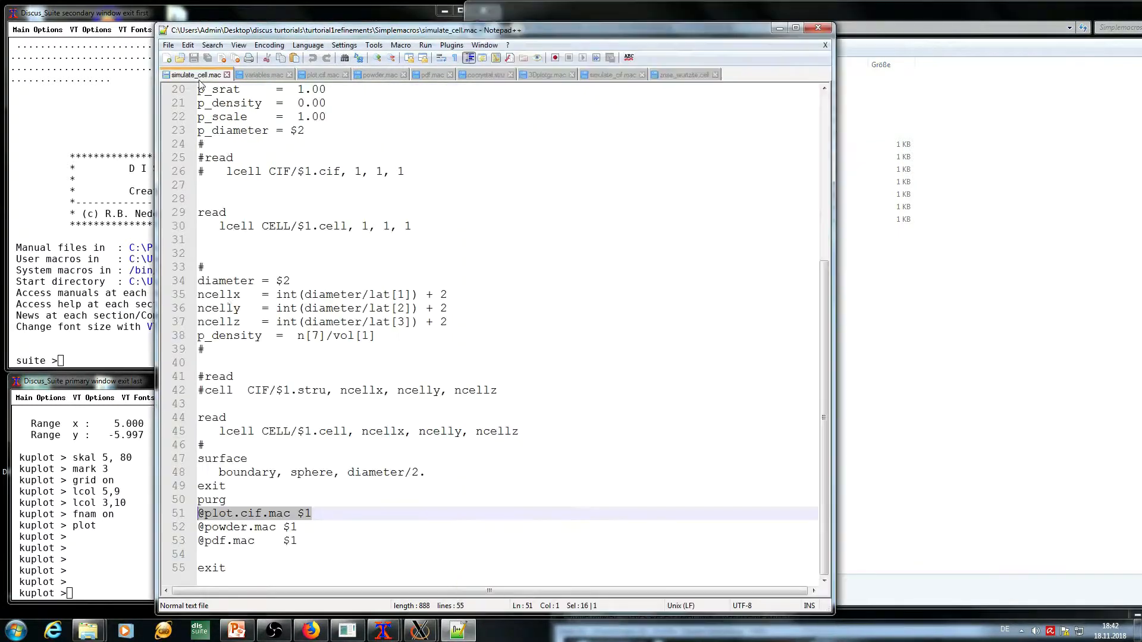
# Open powder.mac and pdf.mac from the Simplemacros folder to review the powder and PDF calculation settings.
pyautogui.click(869, 408)
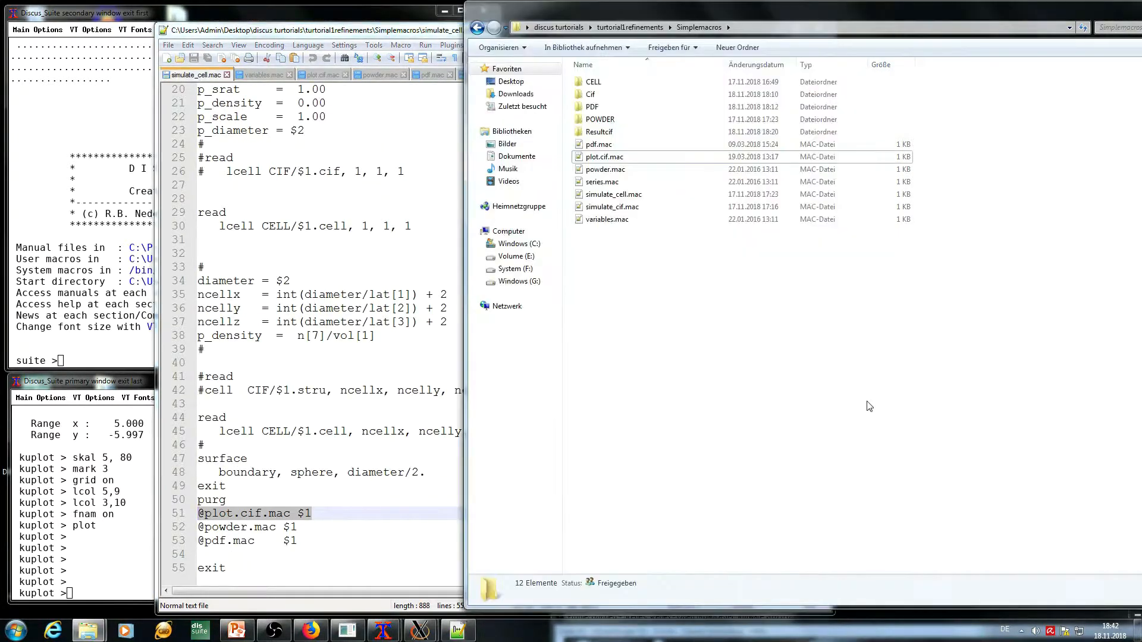
pyautogui.doubleClick(615, 171)
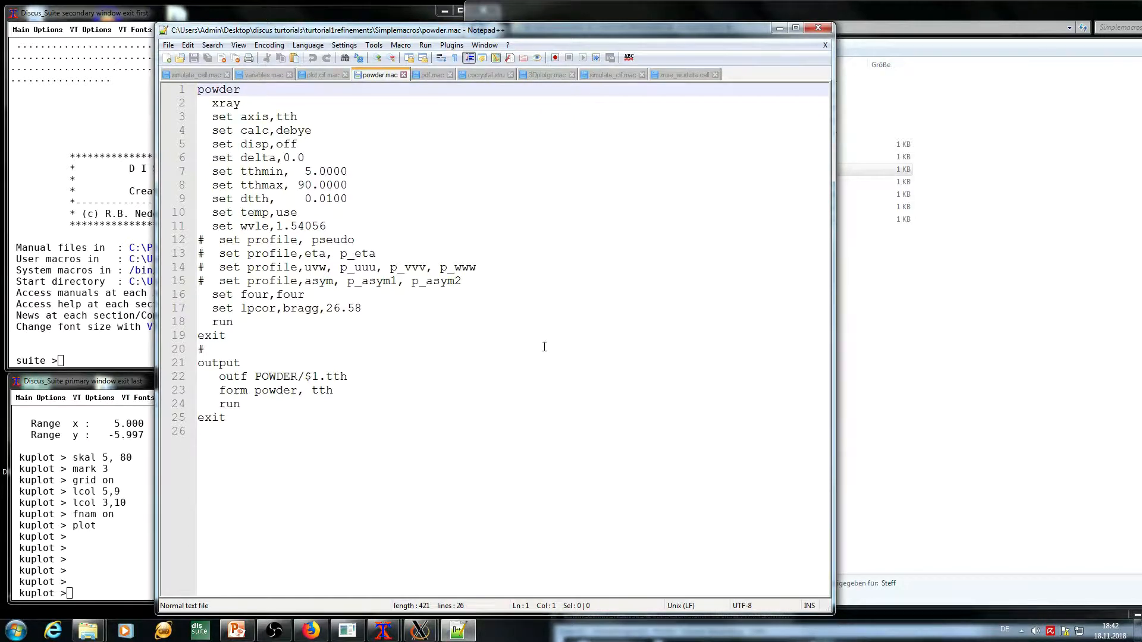
pyautogui.click(947, 384)
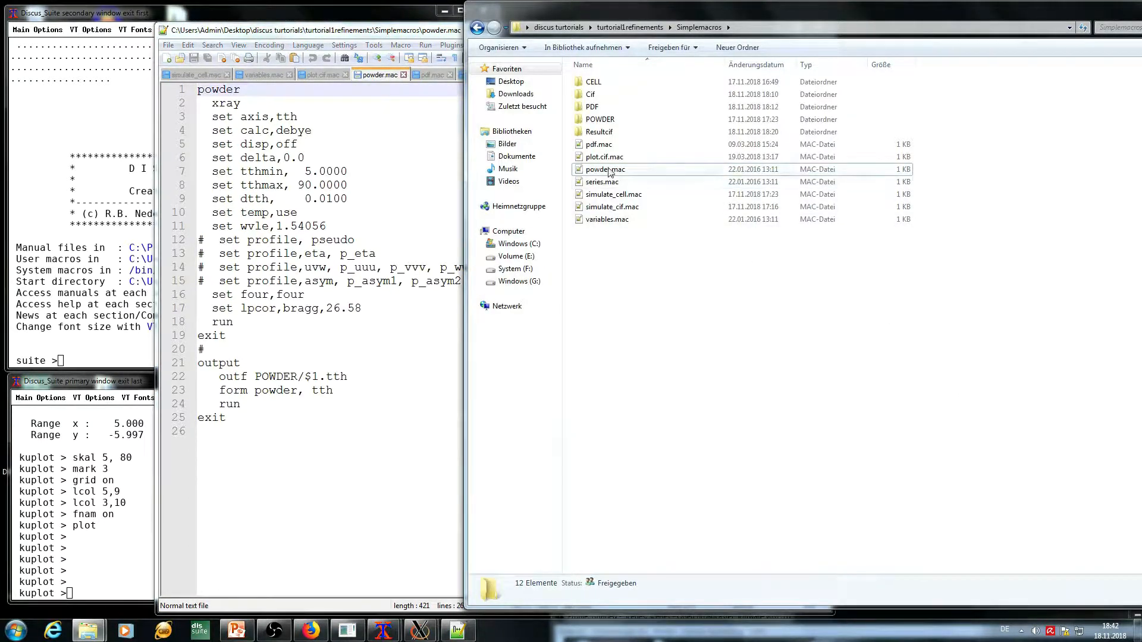
pyautogui.doubleClick(604, 149)
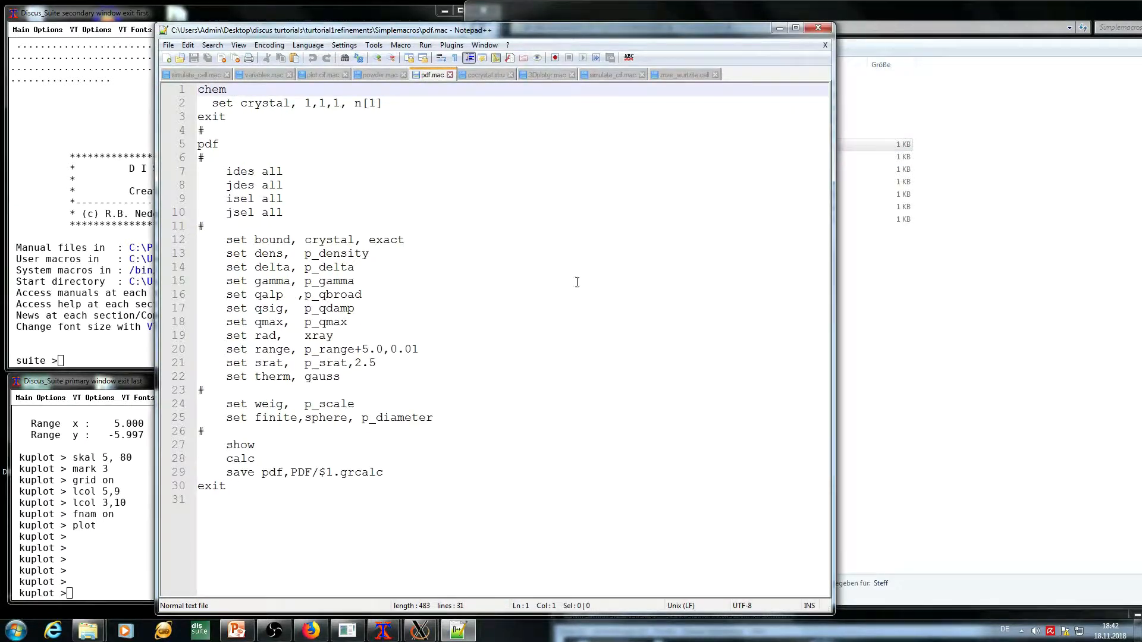
pyautogui.click(945, 392)
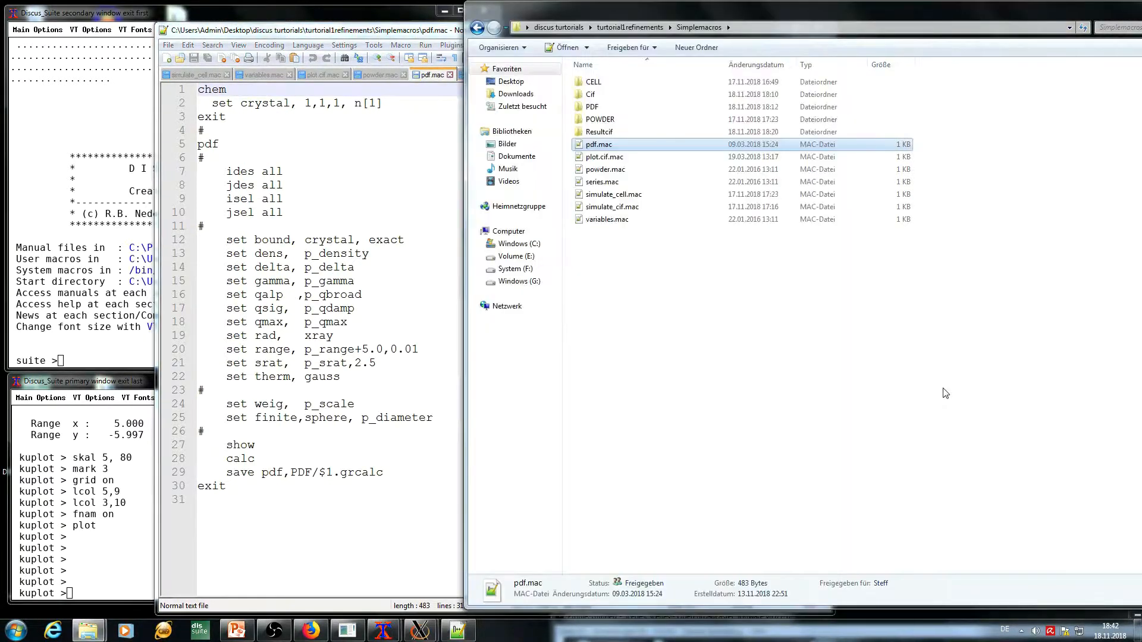
pyautogui.click(390, 201)
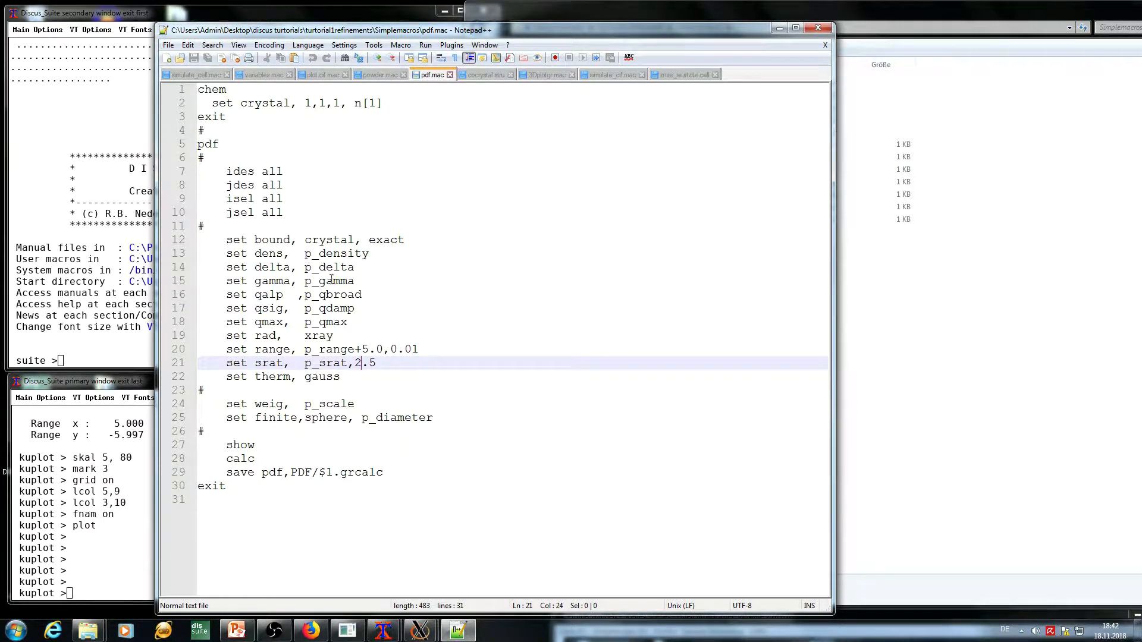
# Reopen simulate_cell.mac and highlight the commented-out read block that uses CIF/$1.stru.
pyautogui.click(891, 421)
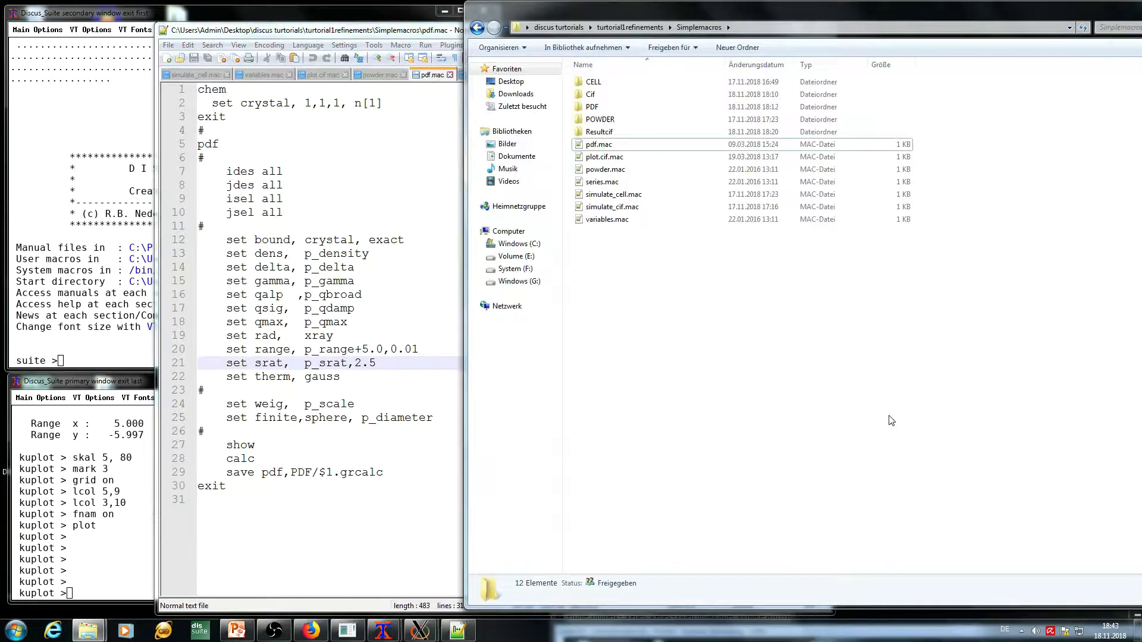
pyautogui.click(638, 199)
pyautogui.doubleClick(637, 200)
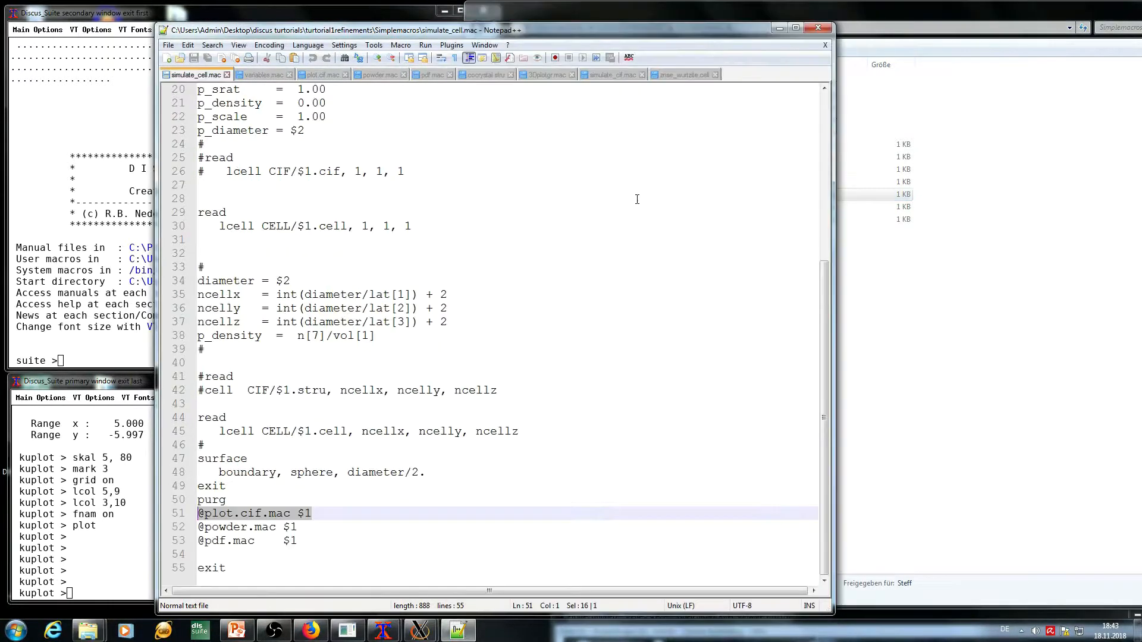
pyautogui.moveTo(498, 391); pyautogui.dragTo(200, 375)
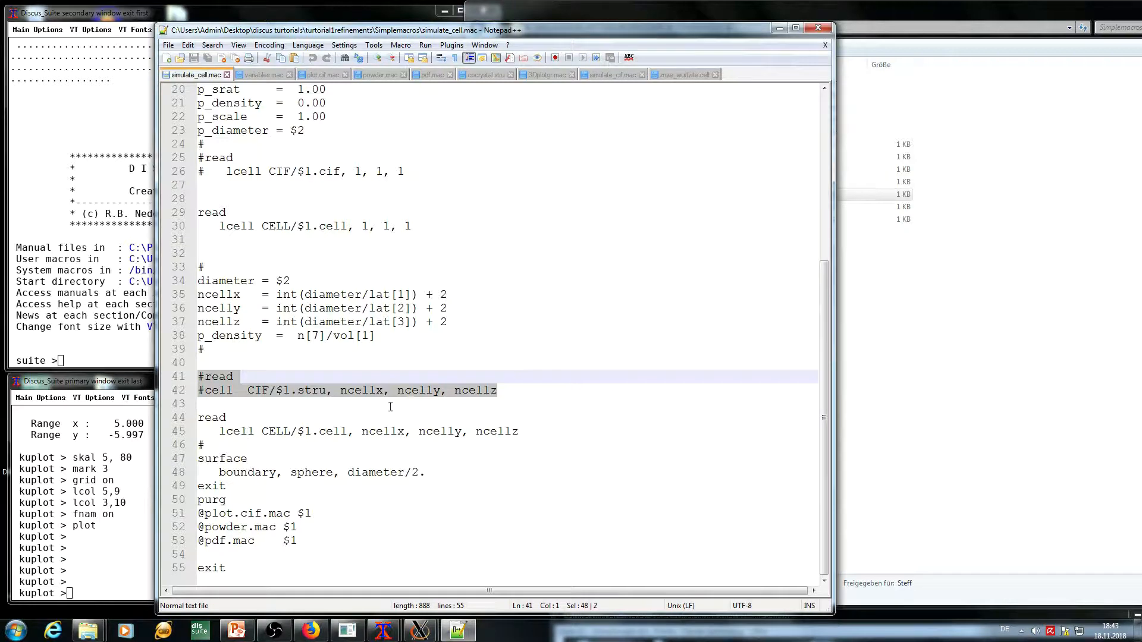
# Open series.mac from the Simplemacros folder to review its list of simulation macro calls.
pyautogui.click(886, 351)
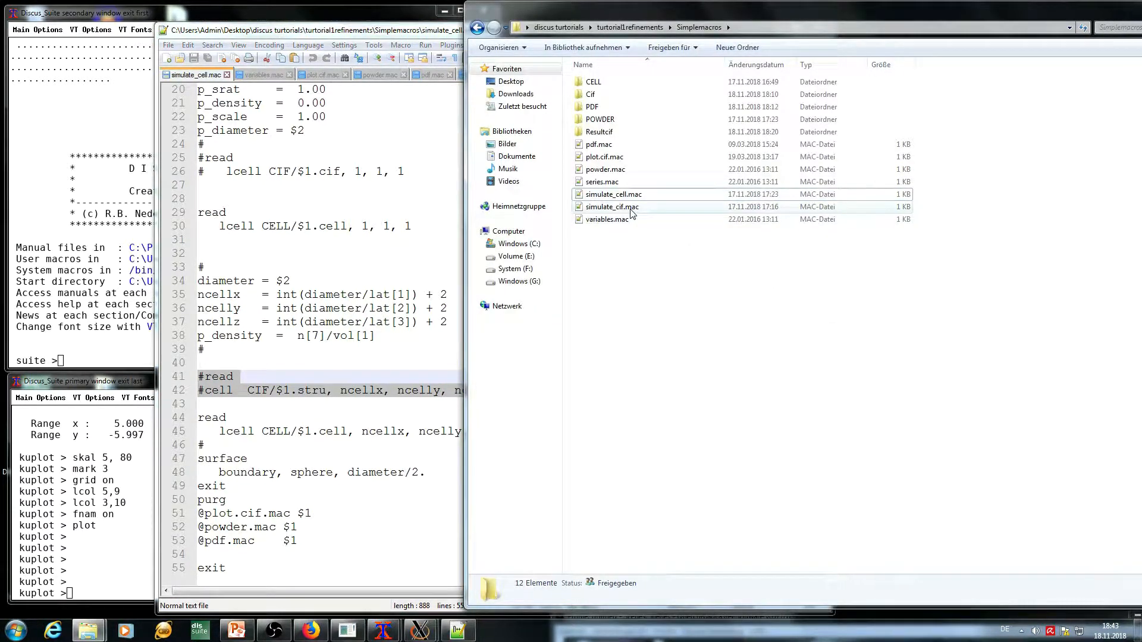
pyautogui.click(612, 185)
pyautogui.doubleClick(612, 184)
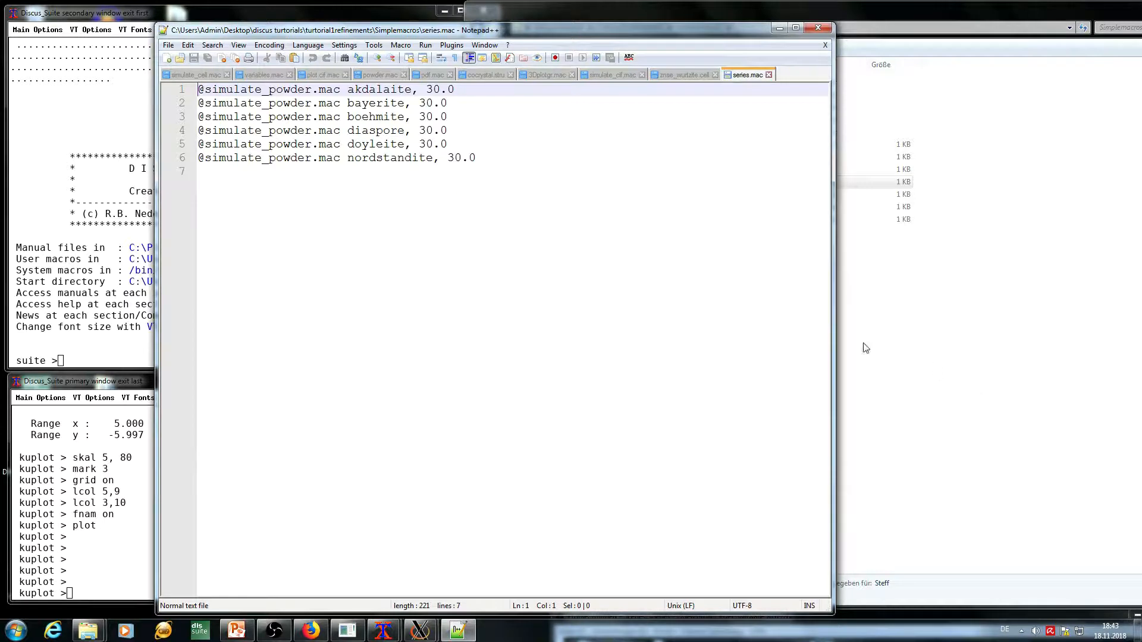
# Highlight the nordstandite and 30.0 arguments in the last line of series.mac, and put the editor away.
pyautogui.moveTo(476, 158); pyautogui.dragTo(350, 161)
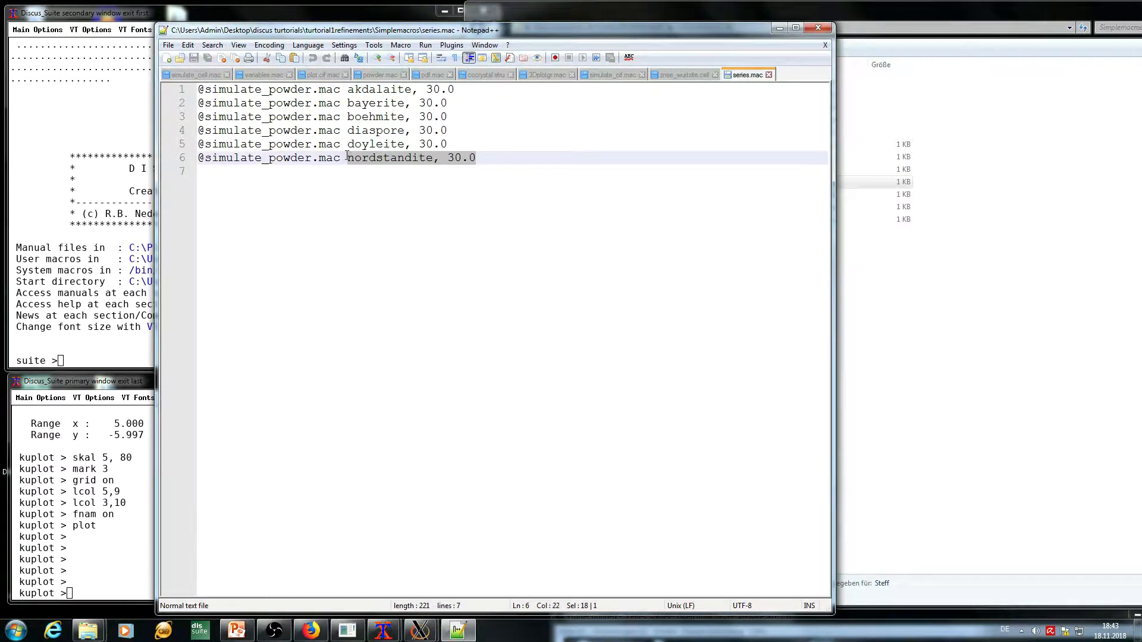
pyautogui.click(390, 171)
pyautogui.doubleClick(387, 158)
pyautogui.click(456, 162)
pyautogui.doubleClick(456, 158)
pyautogui.click(571, 268)
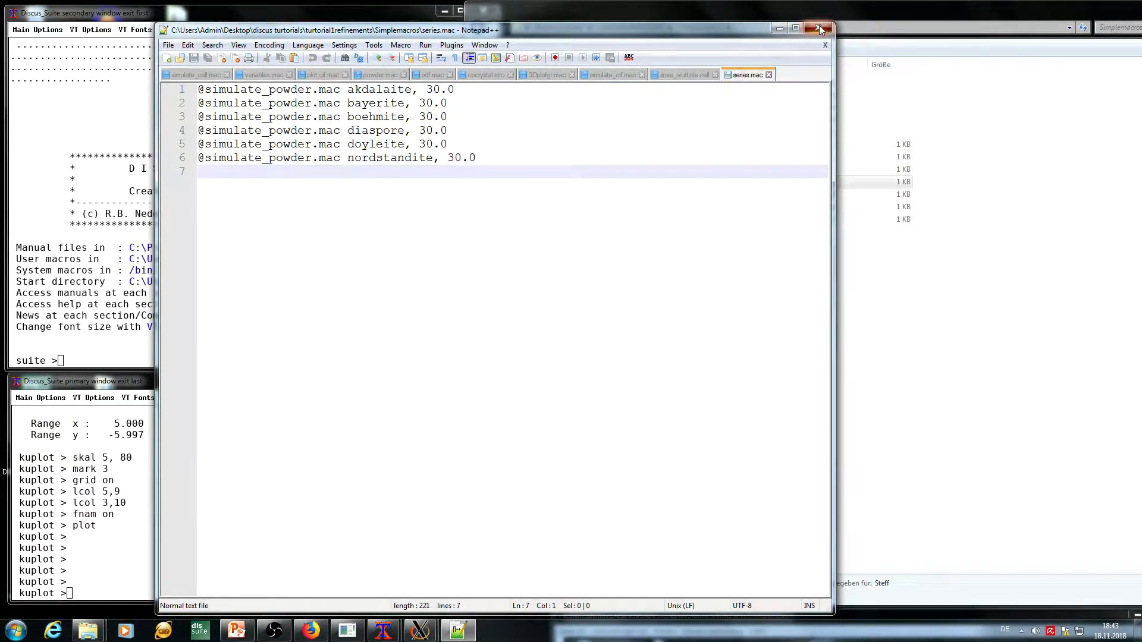
pyautogui.click(184, 74)
pyautogui.click(777, 28)
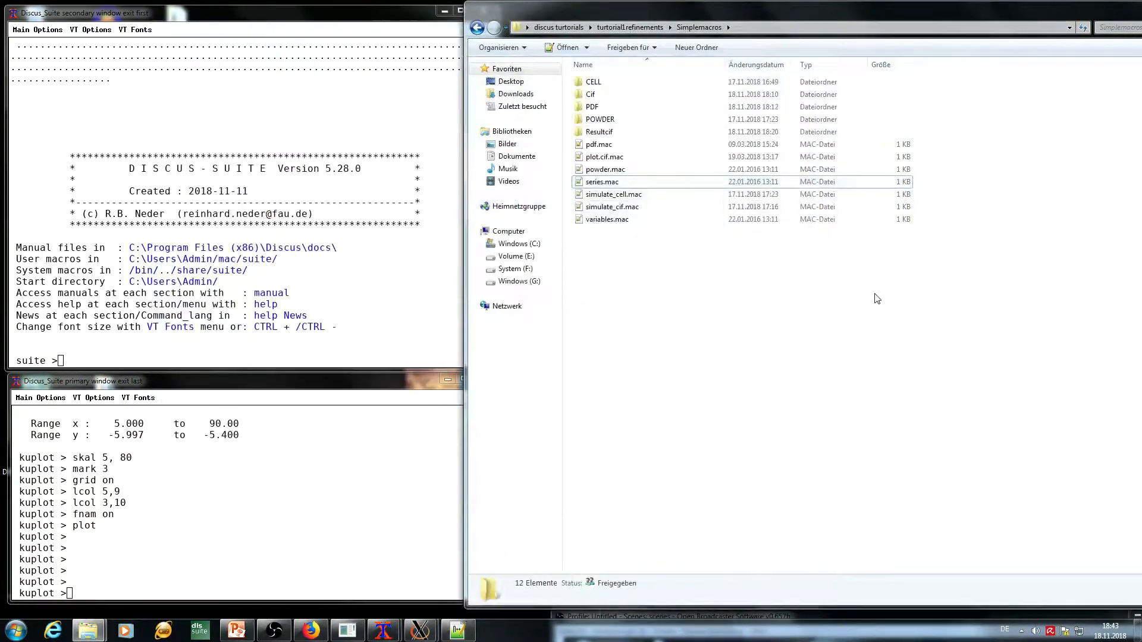
# Change the working directory of the DISCUS suite prompt to the Simplemacros folder using its copied path.
pyautogui.click(321, 286)
pyautogui.click(767, 27)
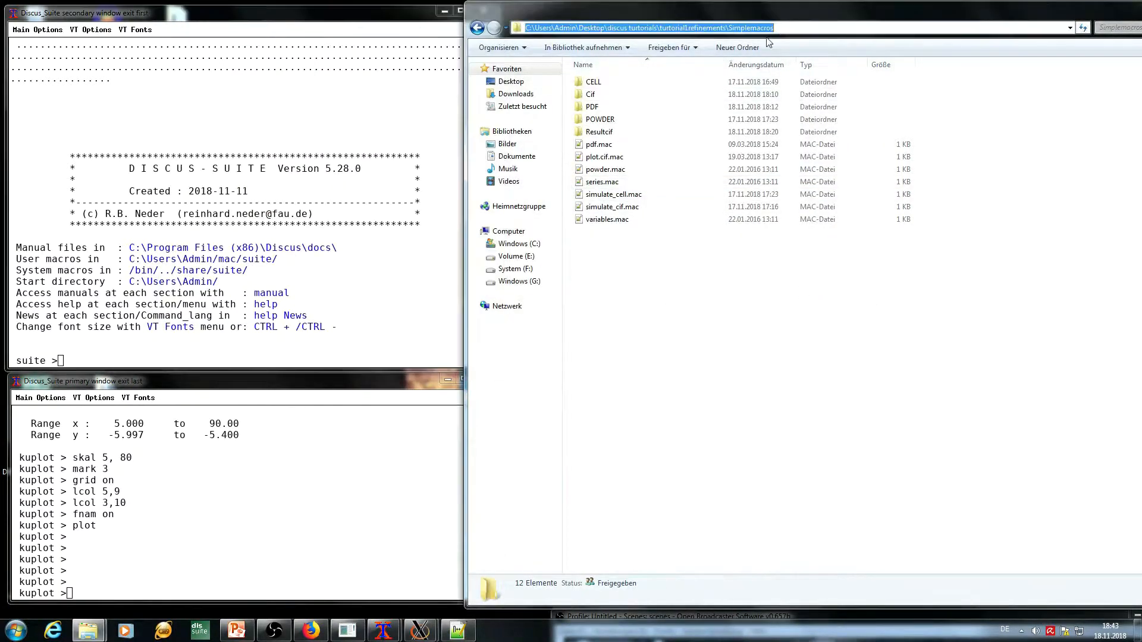
pyautogui.hotkey('ctrl', 'c')
pyautogui.click(172, 333)
pyautogui.write('cd')
pyautogui.hotkey('ctrl', 'v')
pyautogui.press('Return')
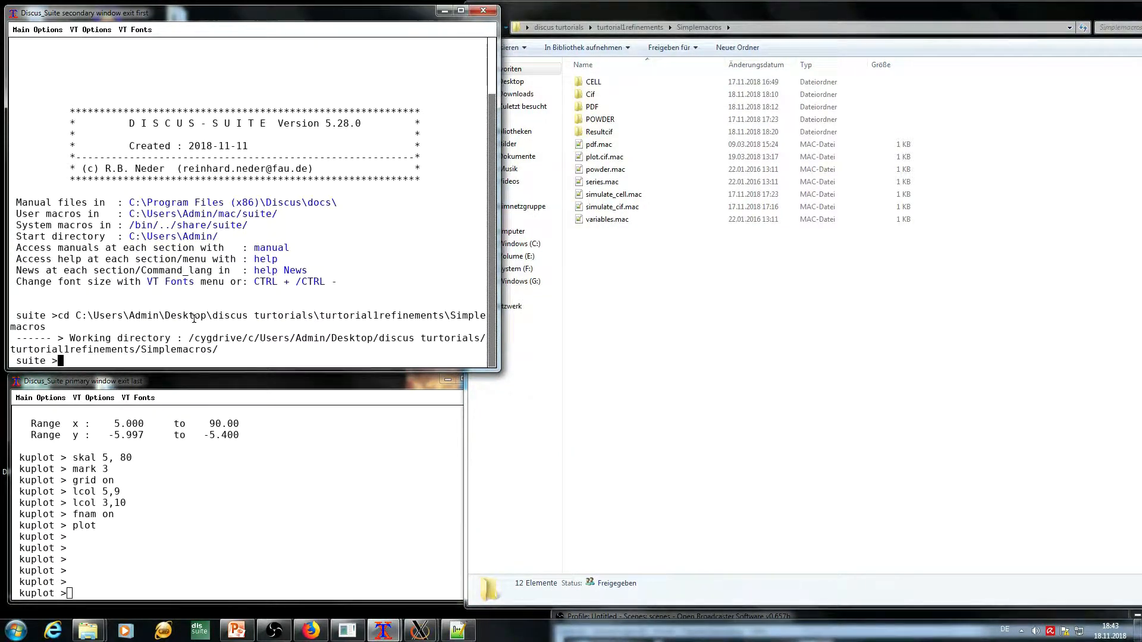
pyautogui.write('@s')
pyautogui.write('o')
pyautogui.write('imulate_c')
pyautogui.write('e')
pyautogui.press('Tab')
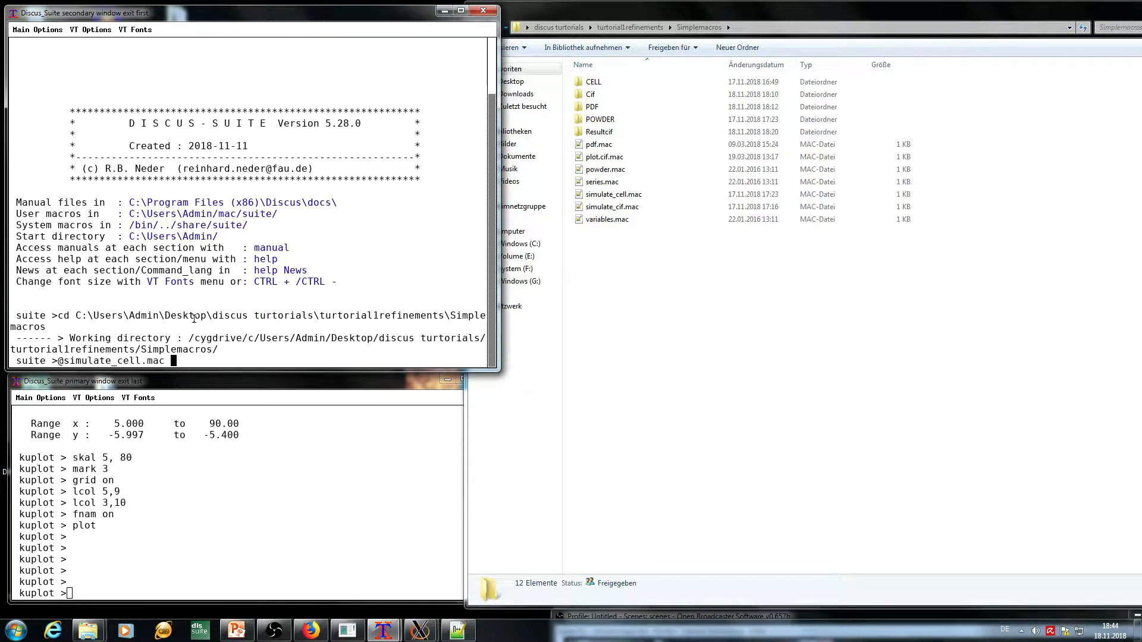
pyautogui.doubleClick(600, 83)
pyautogui.click(298, 318)
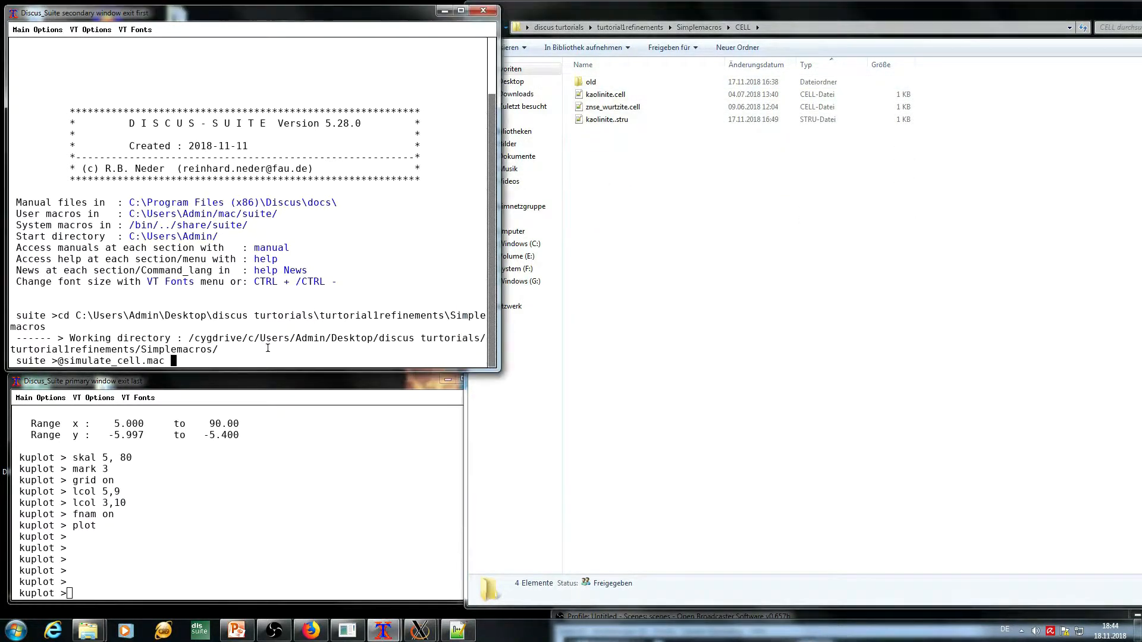
pyautogui.write('znse_wurtzite , 25')
pyautogui.press('Return')
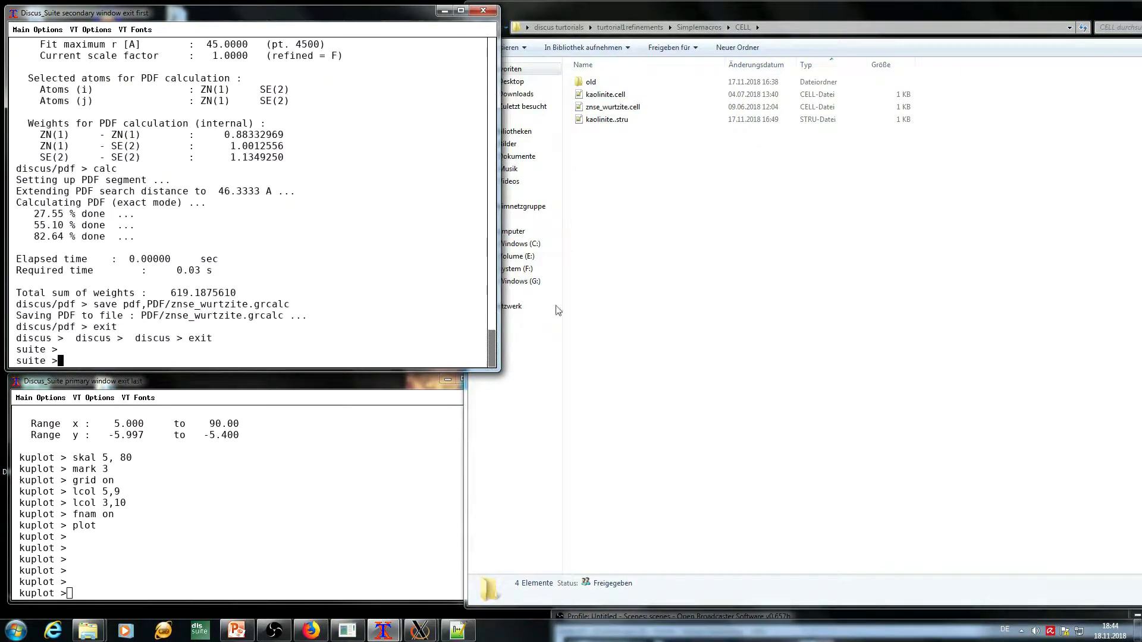
# Check the PDF folder for znse_wurtzite.grcalc and the POWDER folder for znse_wurtzite.tth.
pyautogui.click(699, 296)
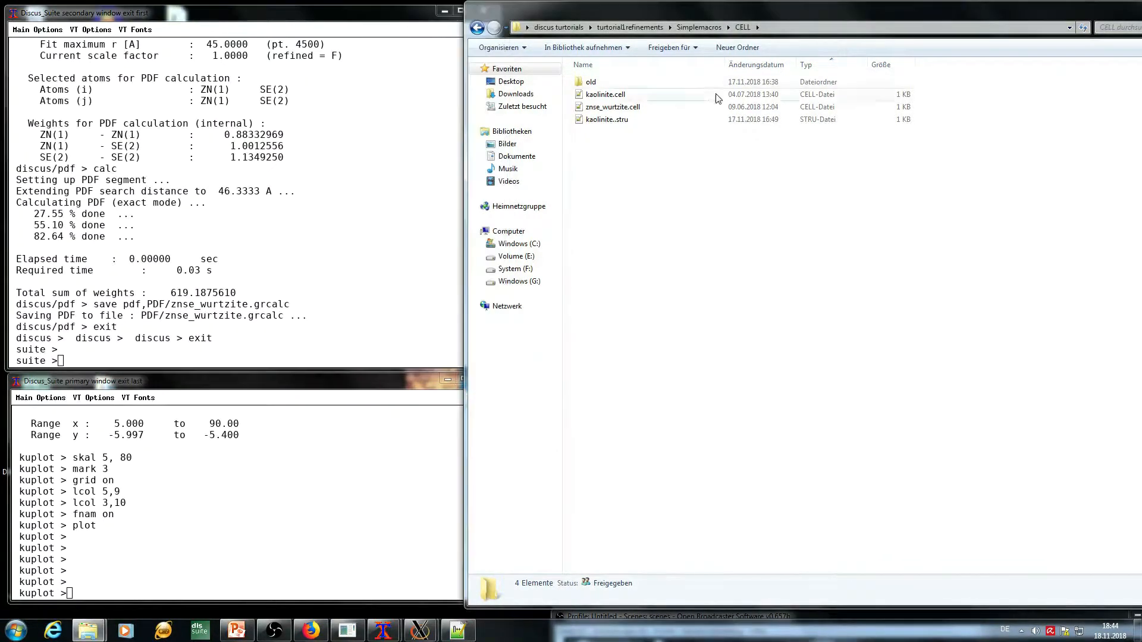
pyautogui.click(700, 27)
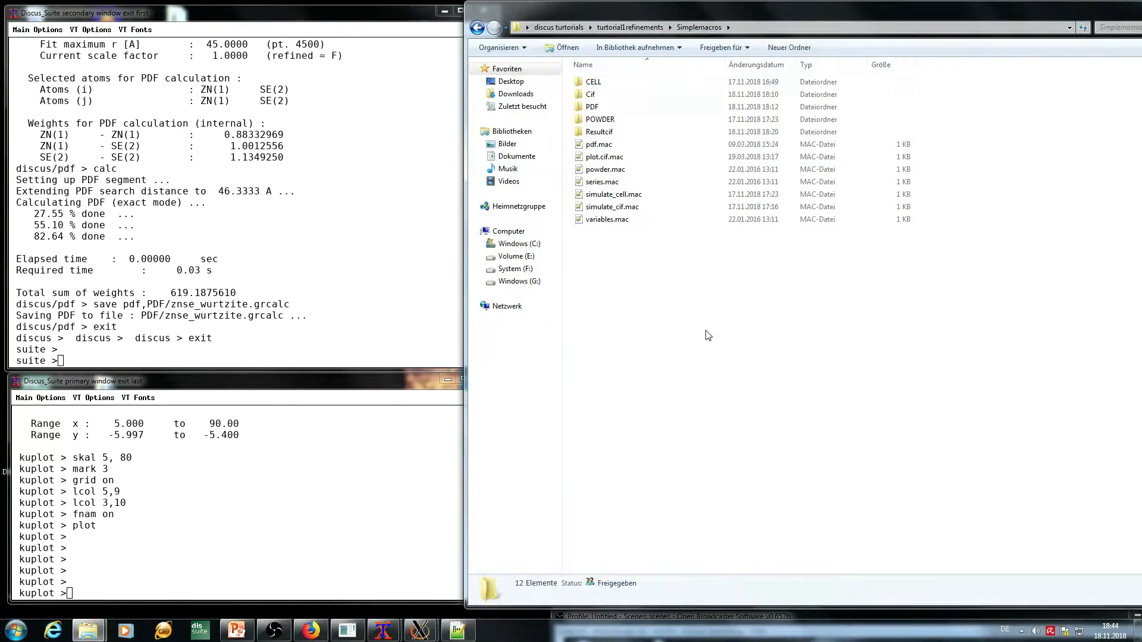
pyautogui.doubleClick(618, 107)
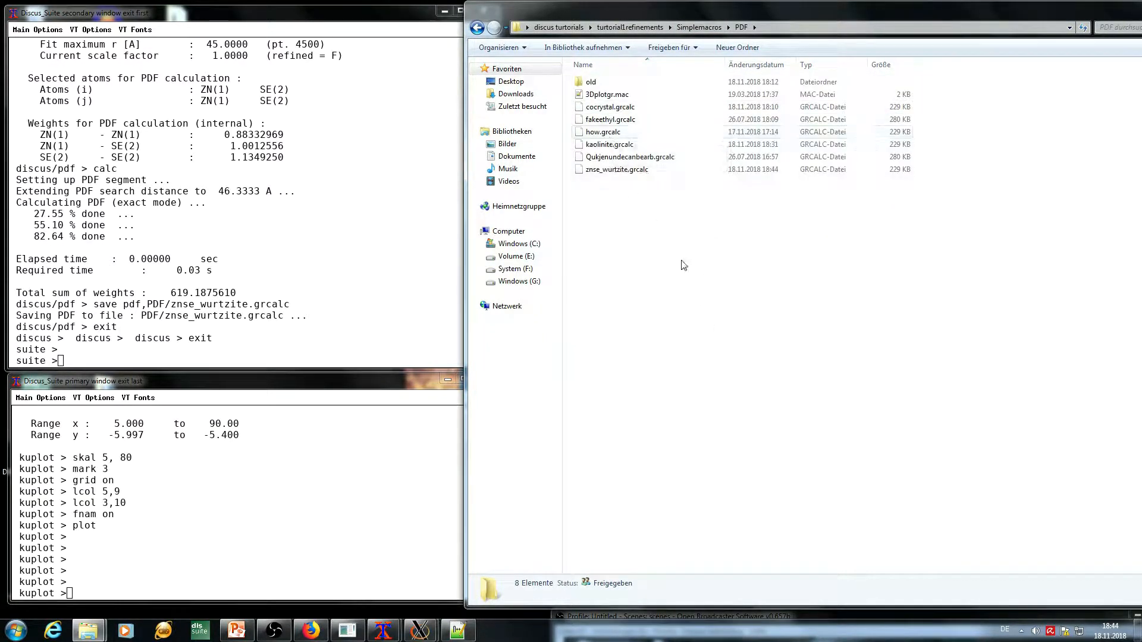
pyautogui.click(644, 170)
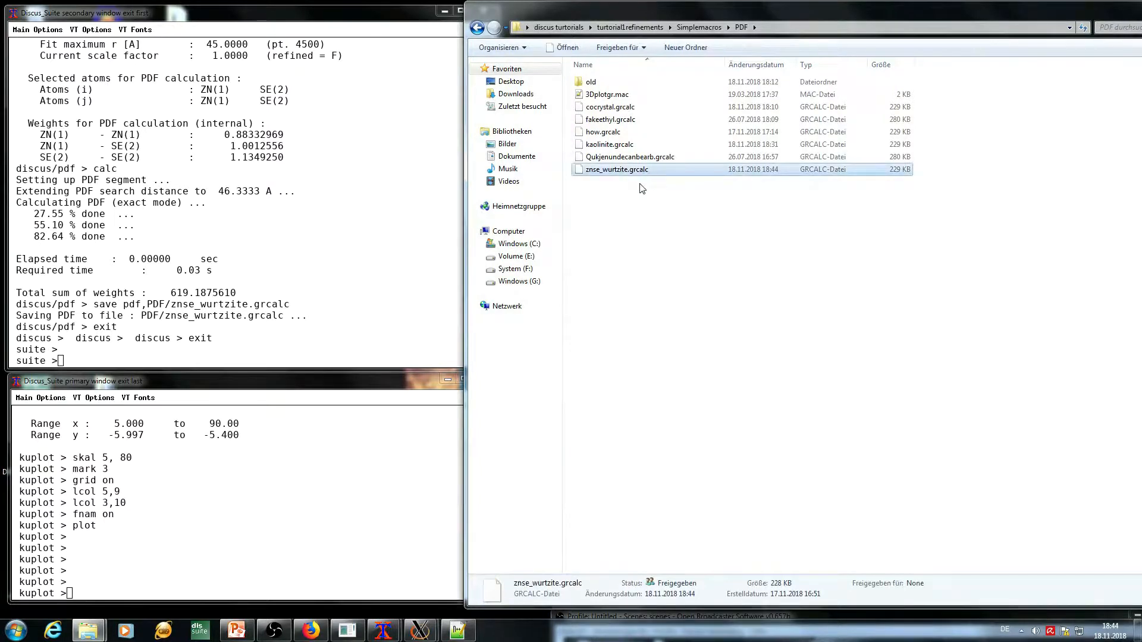
pyautogui.press('BackSpace')
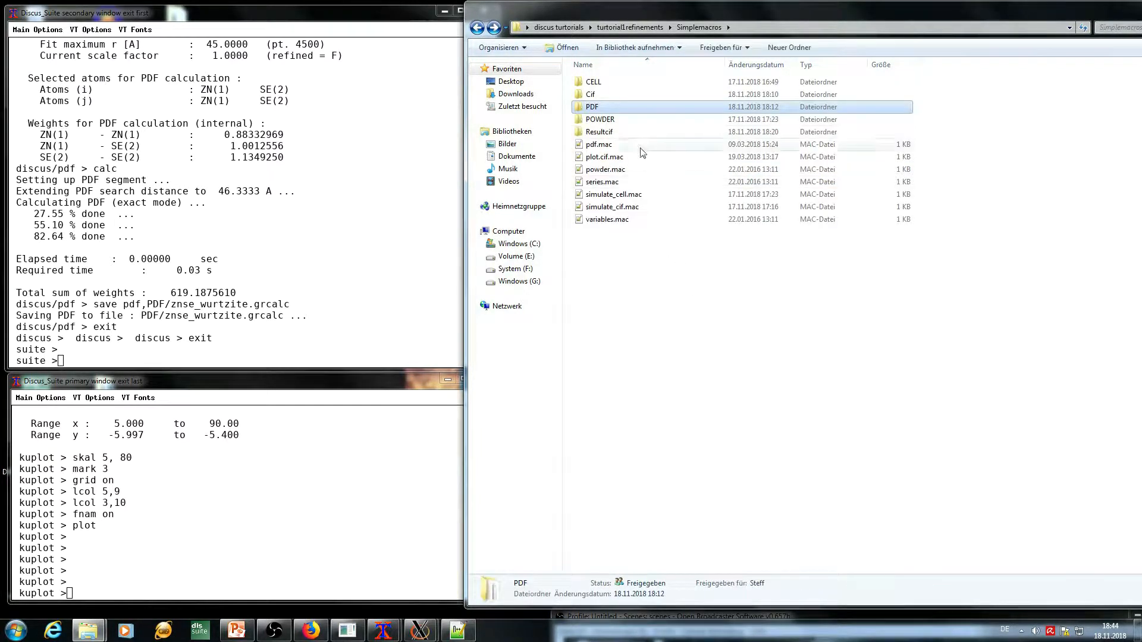
pyautogui.doubleClick(615, 119)
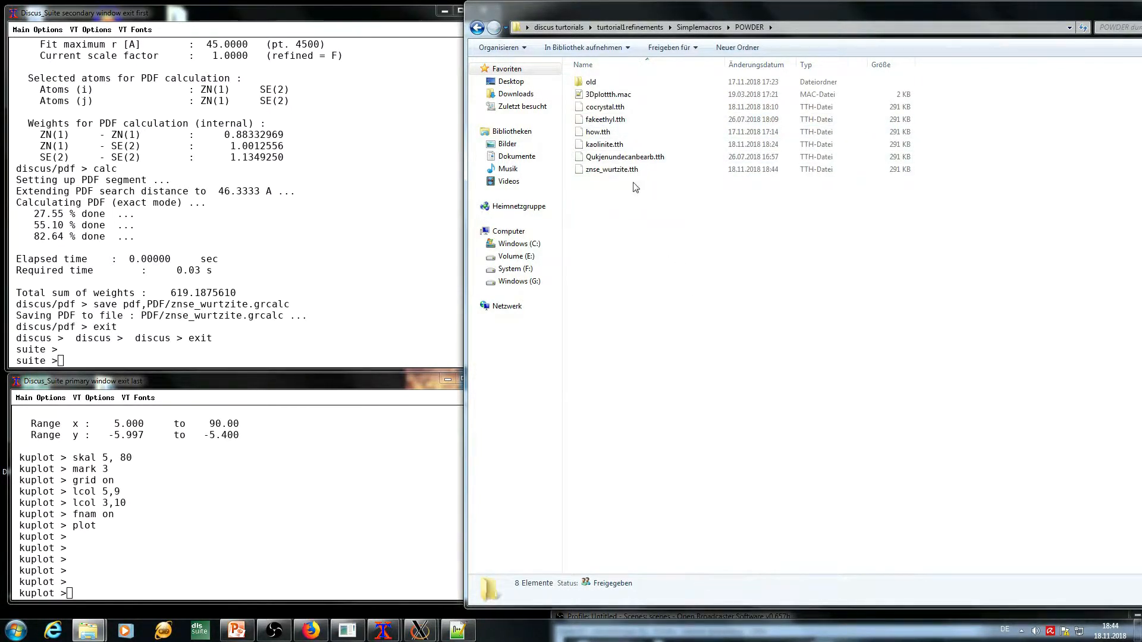
pyautogui.click(607, 170)
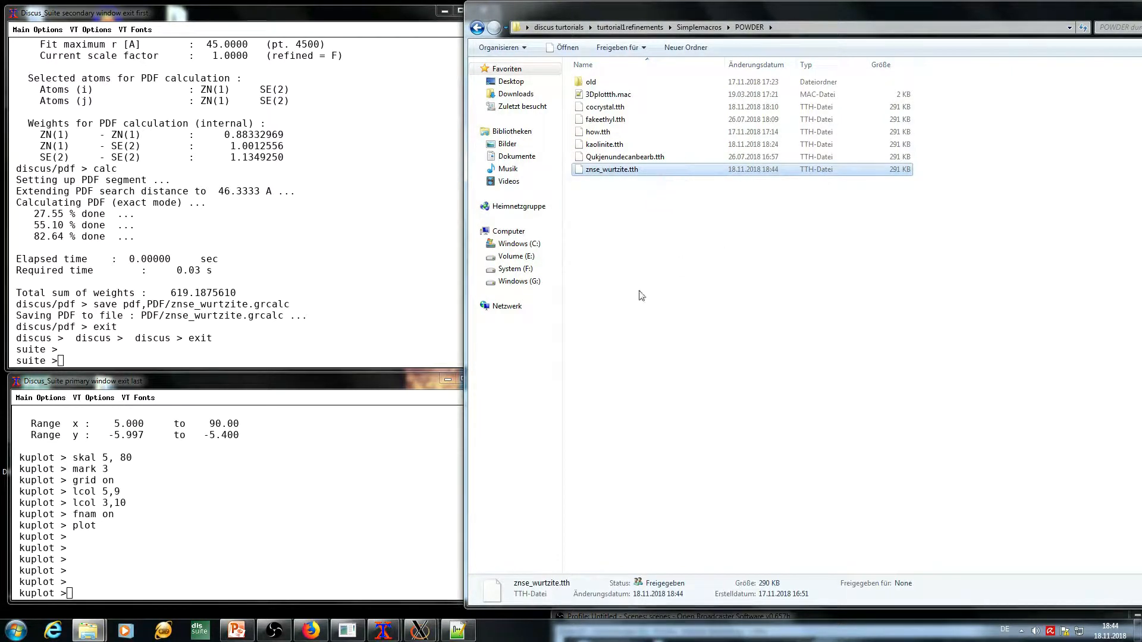
# Open znse_wurtzite.cif from the Resultcif folder in Mercury, rotate the simulated particle to inspect it, and close Mercury.
pyautogui.press('BackSpace')
pyautogui.doubleClick(611, 131)
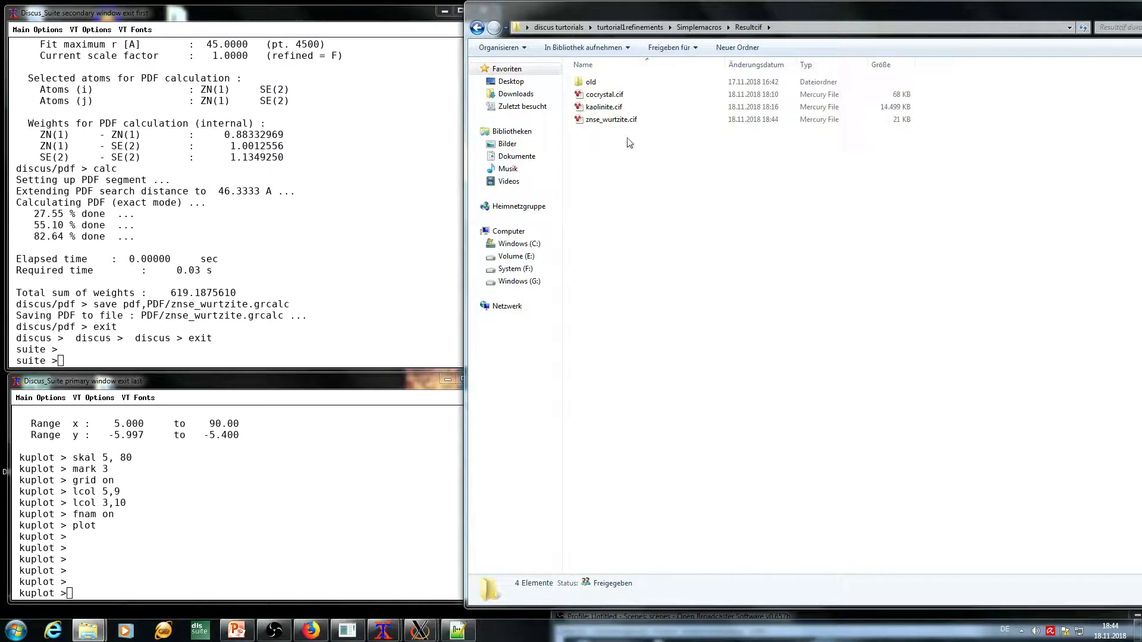
pyautogui.doubleClick(612, 119)
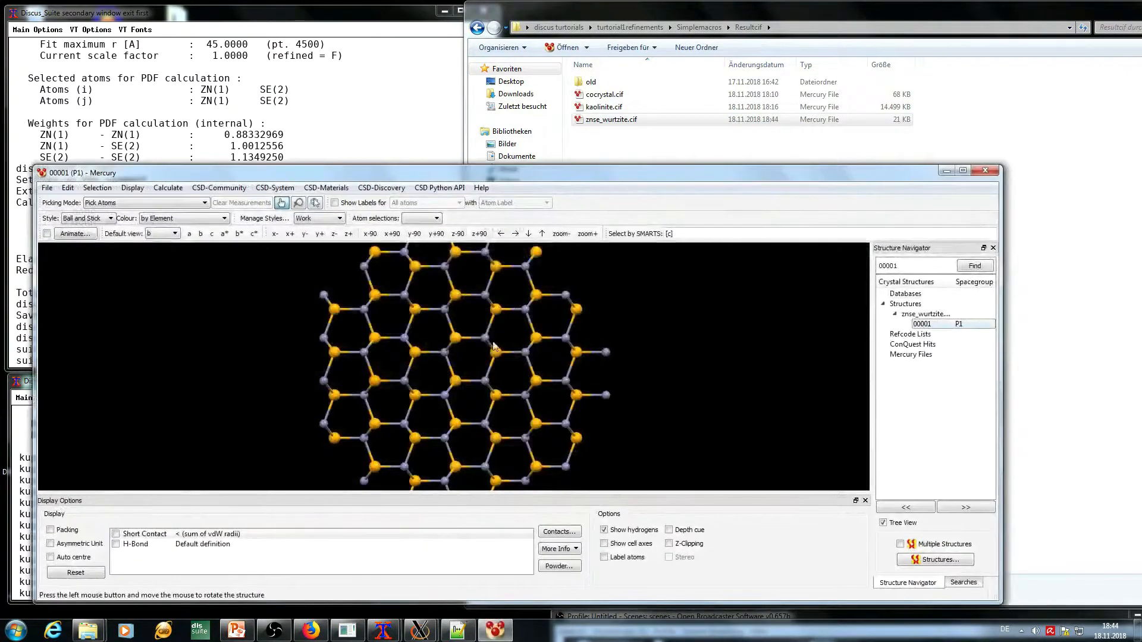
pyautogui.moveTo(493, 346); pyautogui.dragTo(673, 499)
pyautogui.moveTo(646, 422); pyautogui.dragTo(975, 218)
pyautogui.click(992, 173)
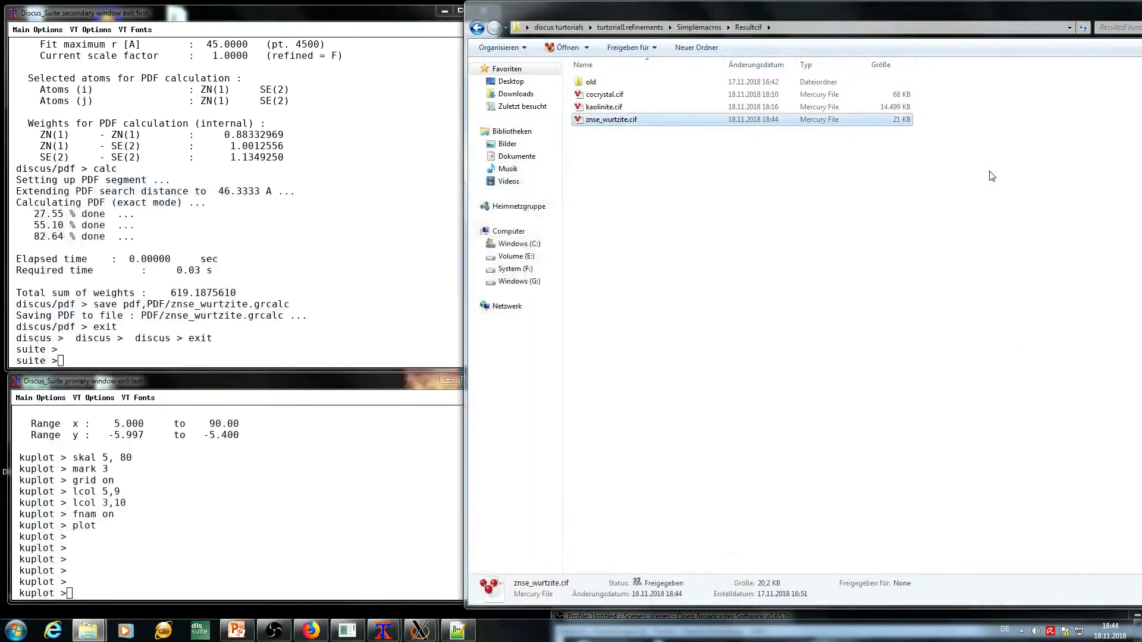
# Open cocrystal.cif from the Cif folder in Mercury, rotate the structure to inspect it, and close Mercury.
pyautogui.click(699, 27)
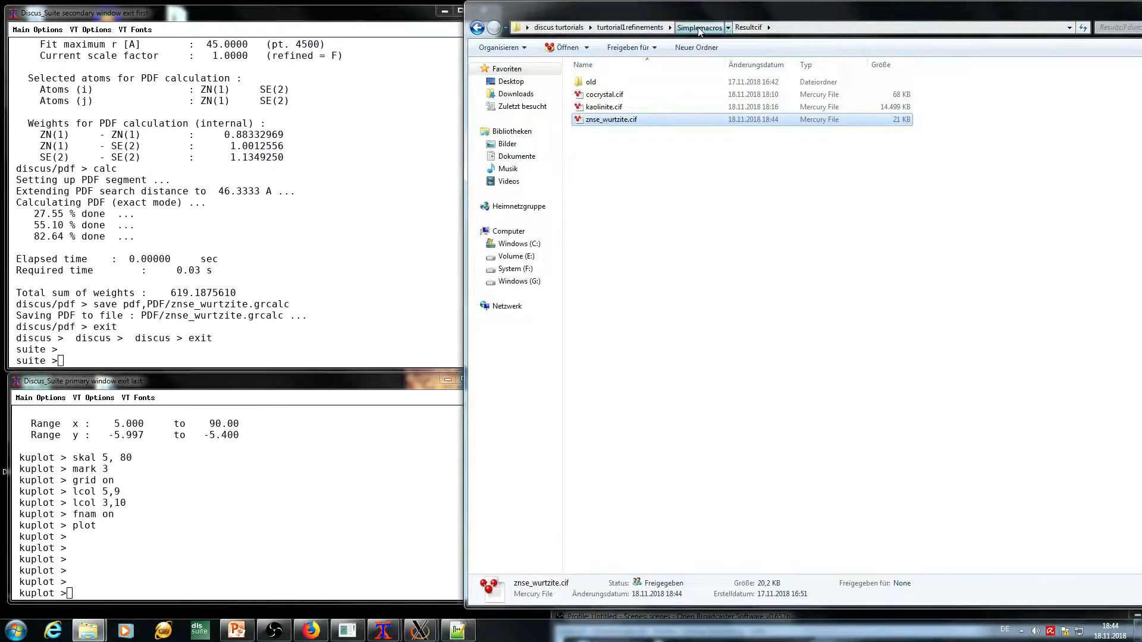
pyautogui.click(606, 97)
pyautogui.doubleClick(605, 97)
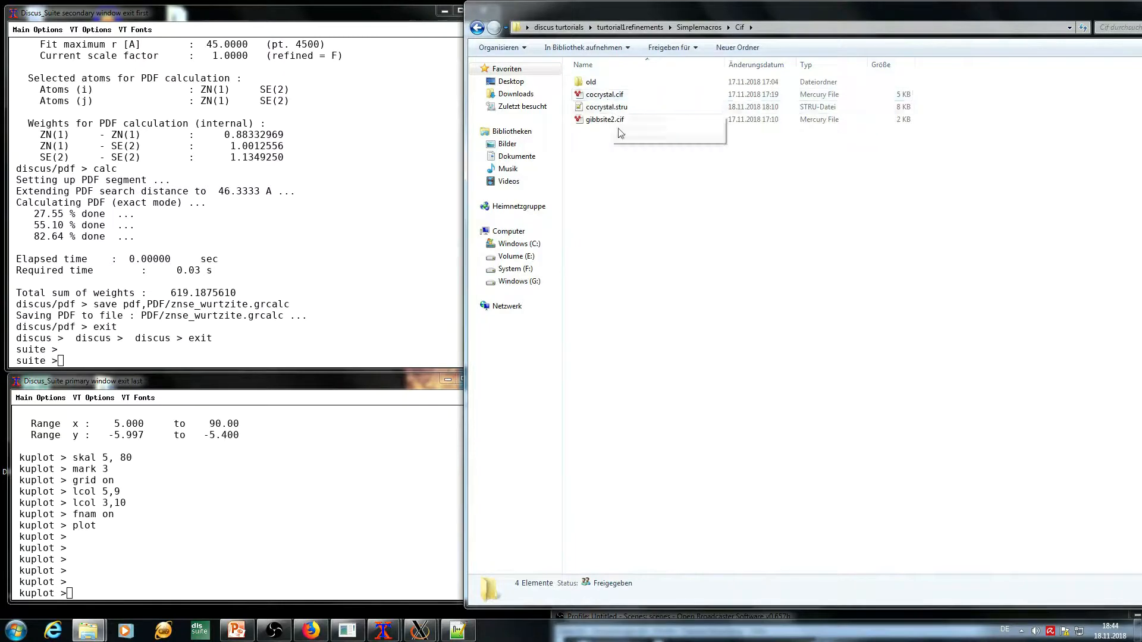
pyautogui.click(609, 100)
pyautogui.doubleClick(609, 97)
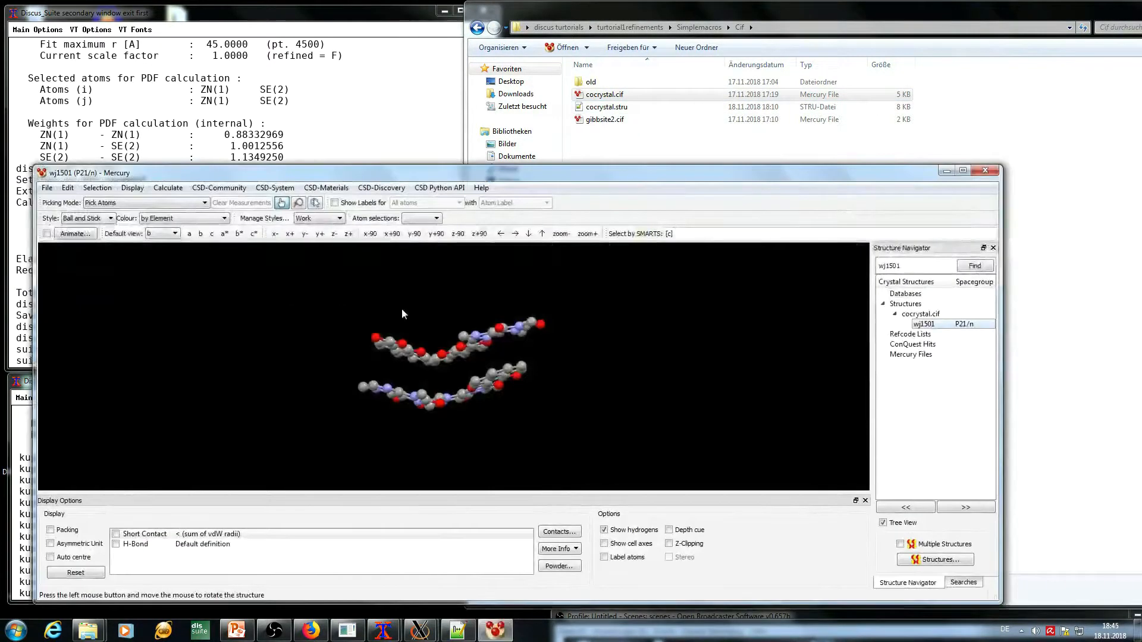
pyautogui.moveTo(401, 308); pyautogui.dragTo(594, 390)
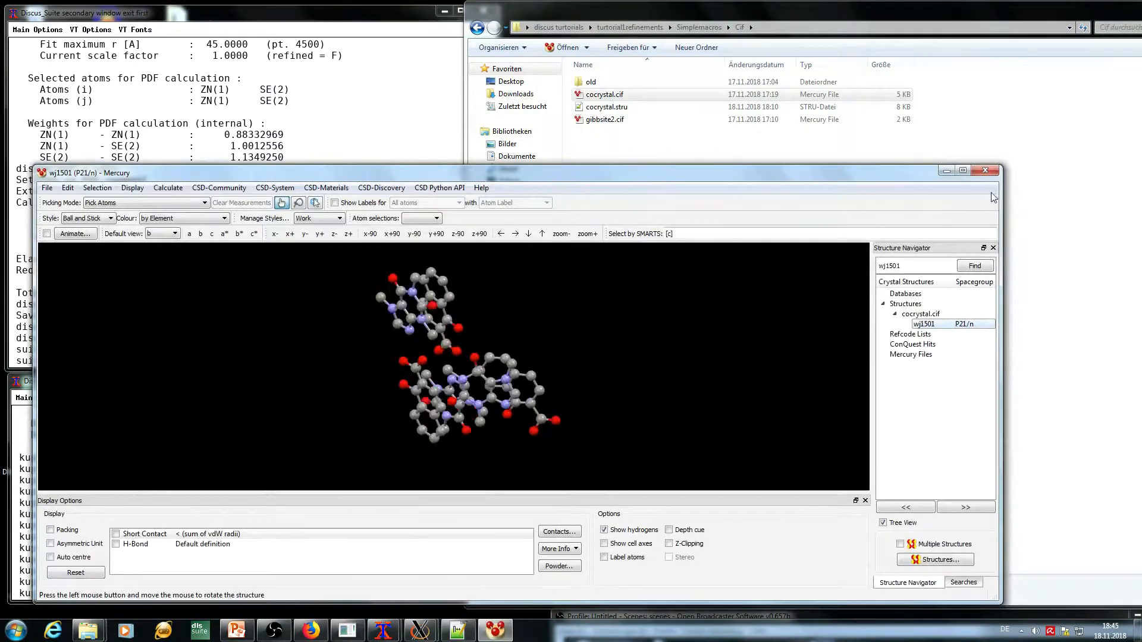
pyautogui.click(985, 170)
# Recall the previous simulation command at the suite prompt and replace its macro and structure name with simulate_cif.mac.
pyautogui.click(235, 258)
pyautogui.press('Up')
pyautogui.press('Left')
pyautogui.press('Left')
pyautogui.press('Left')
pyautogui.press('Left')
pyautogui.press('Left')
pyautogui.press('Left')
pyautogui.press('BackSpace')
pyautogui.press('BackSpace')
pyautogui.press('BackSpace')
pyautogui.press('BackSpace')
pyautogui.press('BackSpace')
pyautogui.press('BackSpace')
pyautogui.press('BackSpace')
pyautogui.press('BackSpace')
pyautogui.press('BackSpace')
pyautogui.press('BackSpace')
pyautogui.press('BackSpace')
pyautogui.press('BackSpace')
pyautogui.press('BackSpace')
pyautogui.press('BackSpace')
pyautogui.press('BackSpace')
pyautogui.press('BackSpace')
pyautogui.press('BackSpace')
pyautogui.press('BackSpace')
pyautogui.press('BackSpace')
pyautogui.press('BackSpace')
pyautogui.press('BackSpace')
pyautogui.write('cif')
pyautogui.write('.mac')
# Complete the simulate_cif.mac call with the arguments cocrystal, 45 and run it.
pyautogui.write(' cocry')
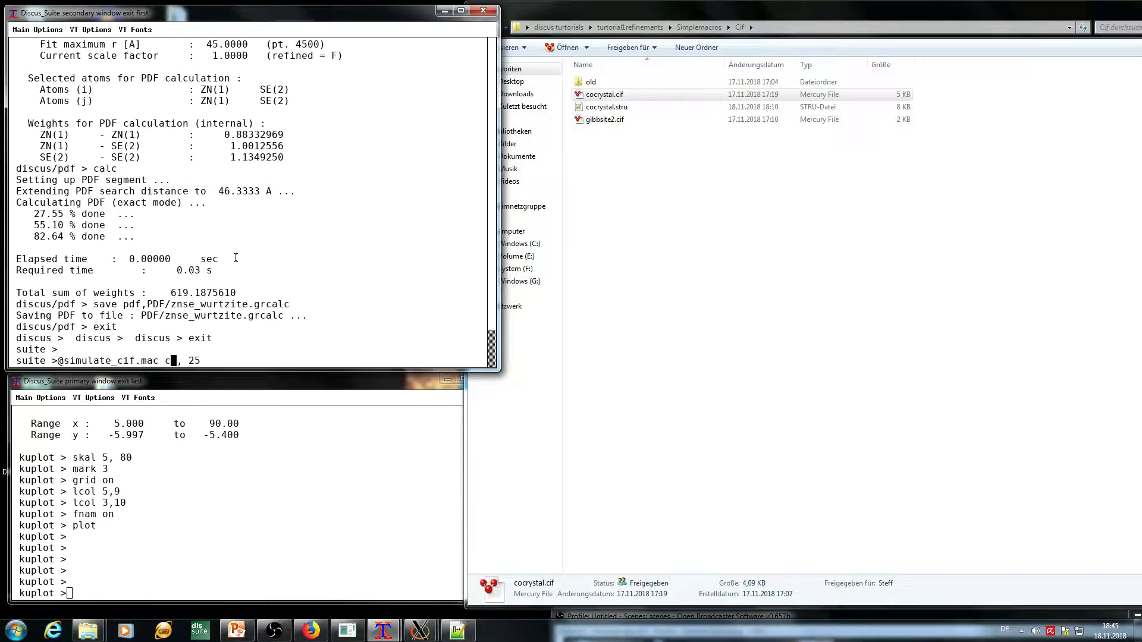
pyautogui.write('stal')
pyautogui.press('Right')
pyautogui.press('Right')
pyautogui.press('Delete')
pyautogui.write('4')
pyautogui.press('Return')
# Change the KUPLOT working directory to the POWDER folder inside Simplemacros using its copied path.
pyautogui.click(773, 272)
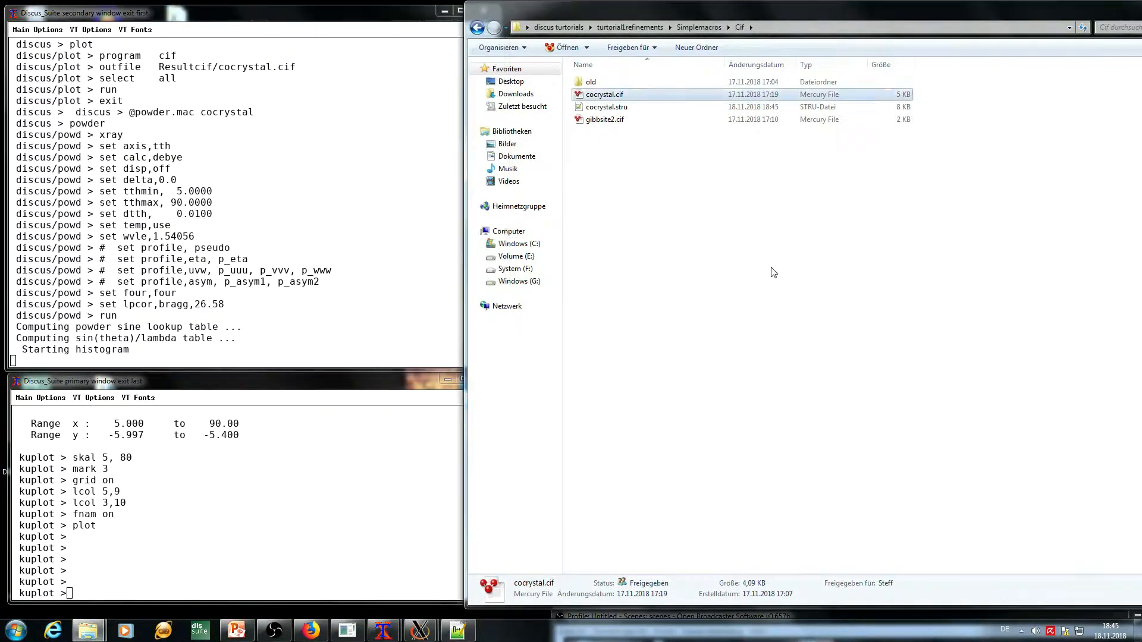
pyautogui.click(698, 26)
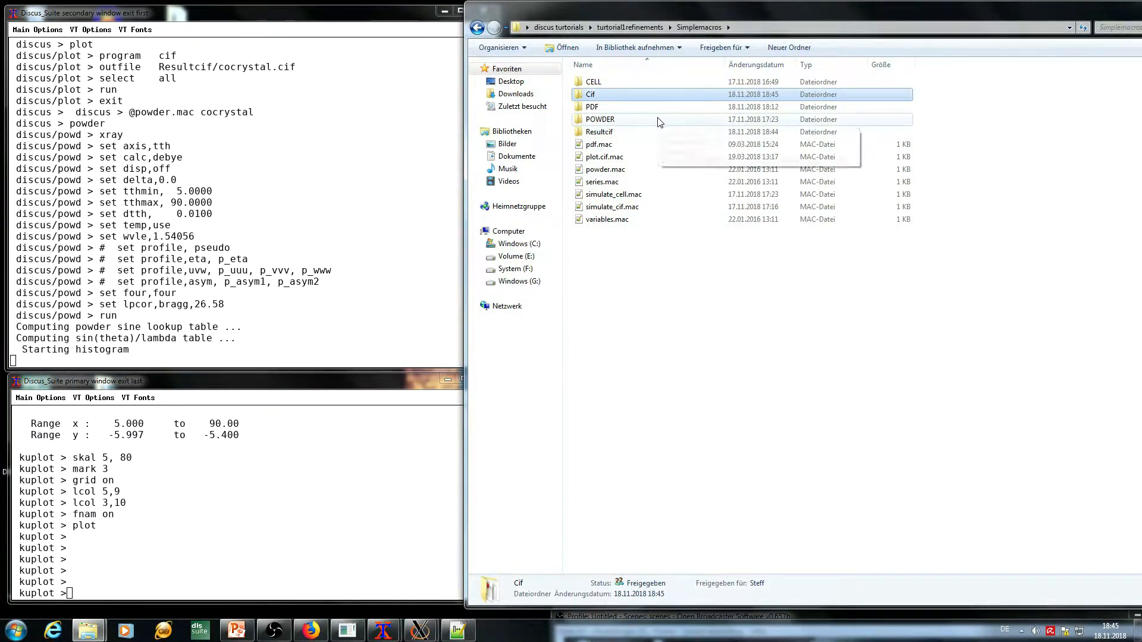
pyautogui.doubleClick(620, 124)
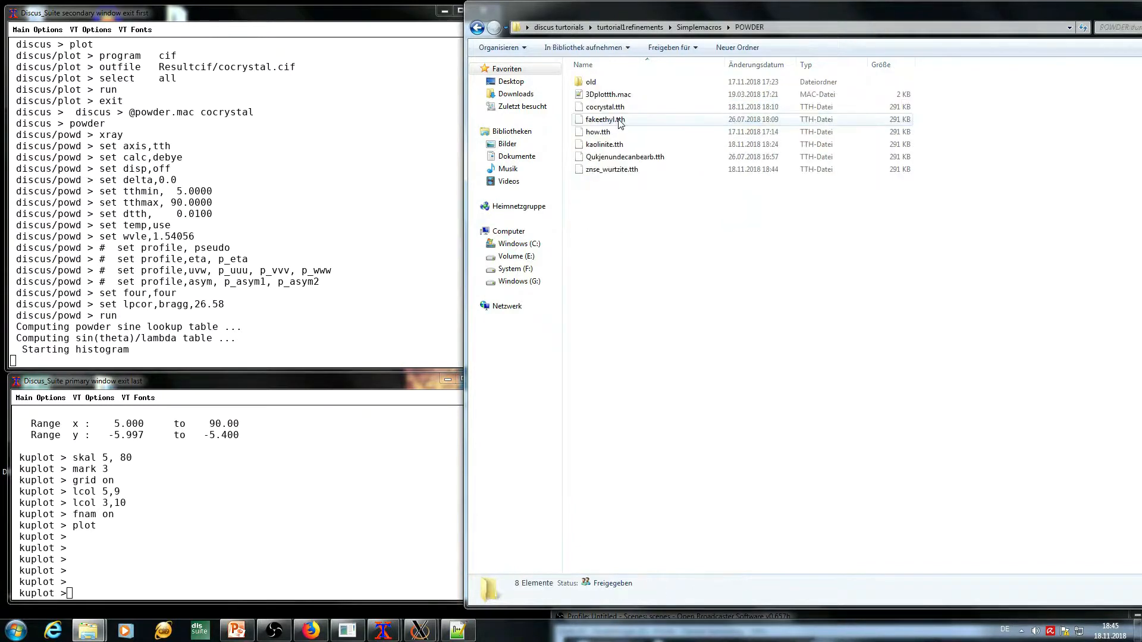
pyautogui.click(812, 29)
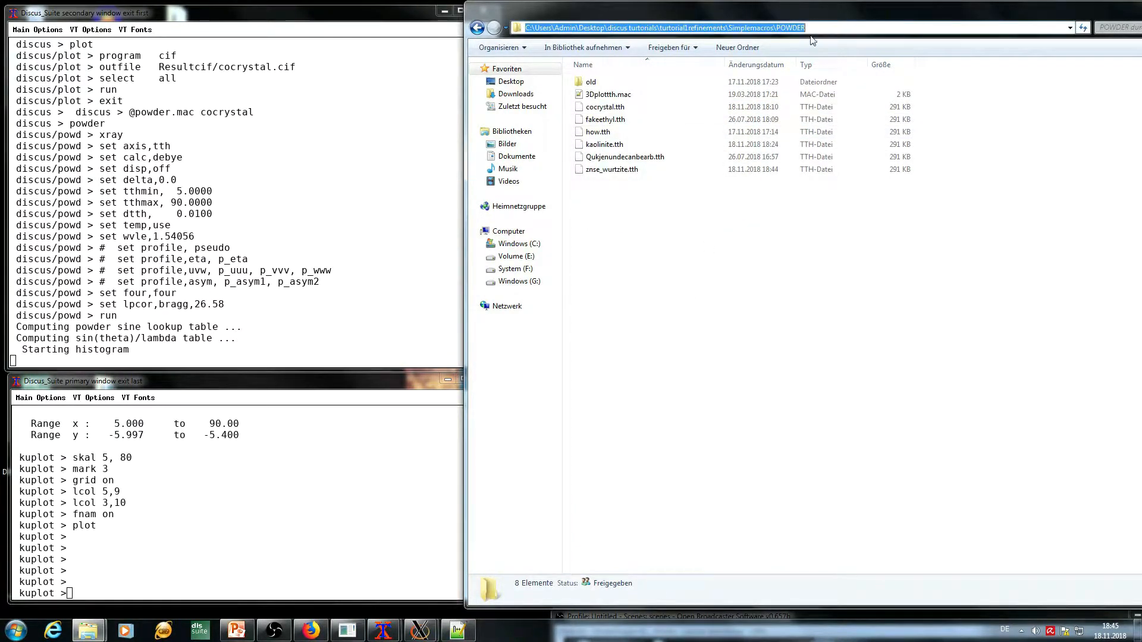
pyautogui.hotkey('ctrl', 'c')
pyautogui.click(250, 533)
pyautogui.write('cd')
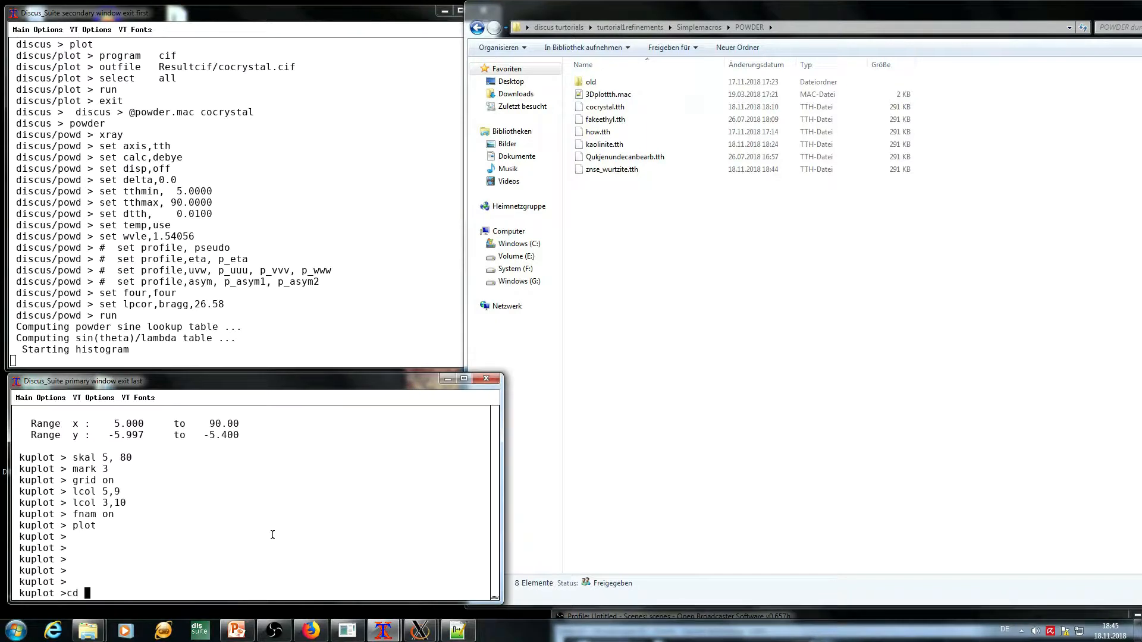
pyautogui.hotkey('ctrl', 'v')
pyautogui.press('Return')
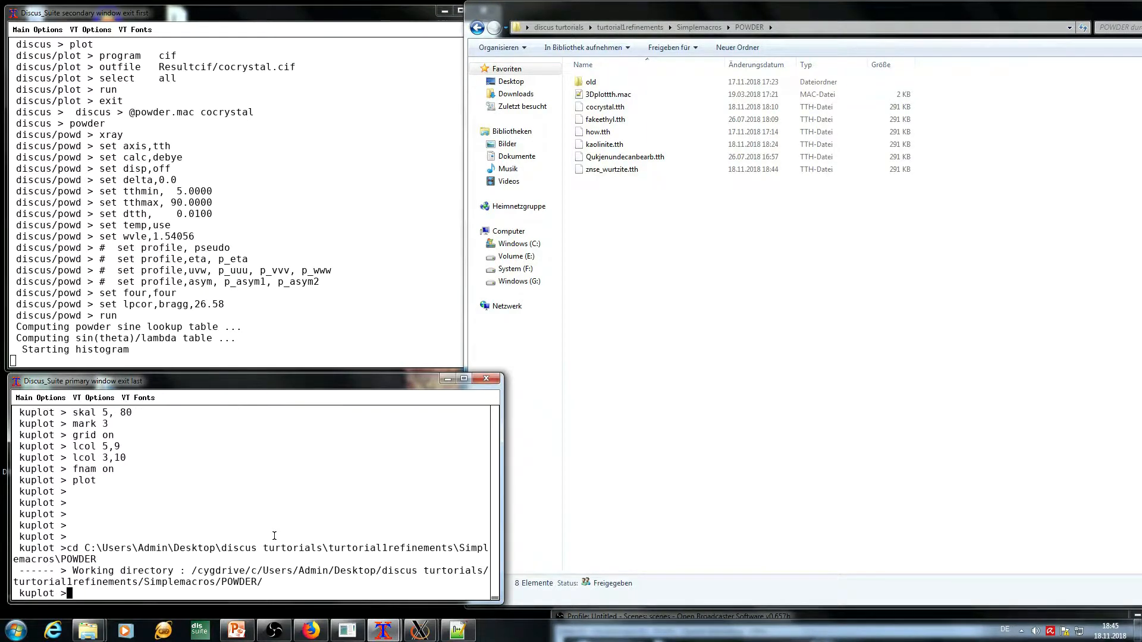
pyautogui.write('@3')
pyautogui.press('Tab')
pyautogui.click(650, 323)
pyautogui.click(614, 95)
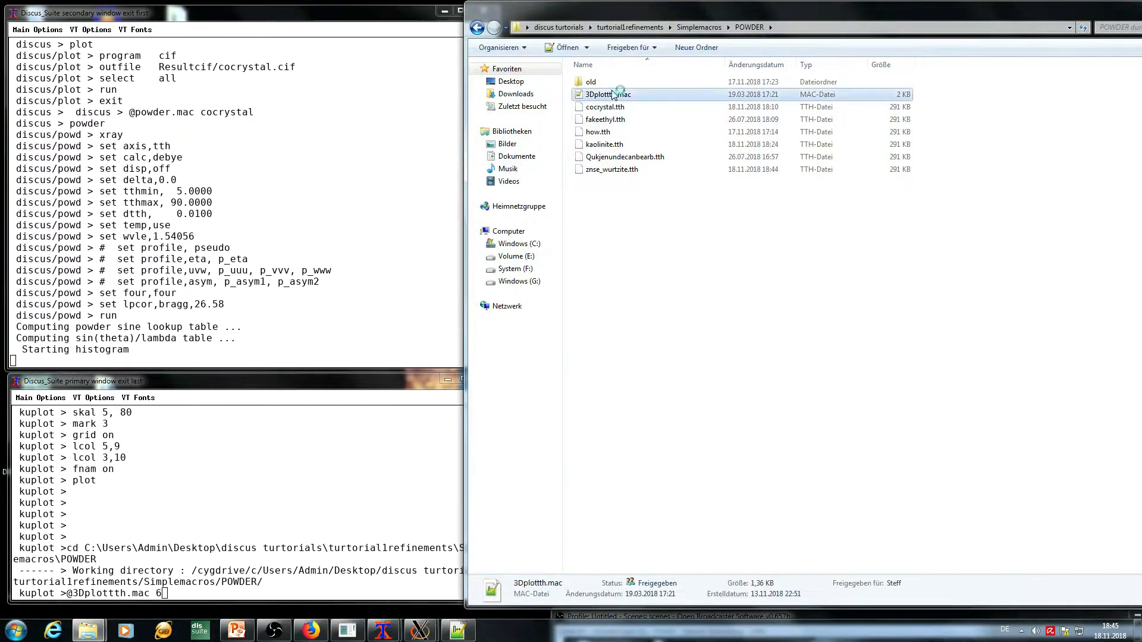
pyautogui.click(624, 371)
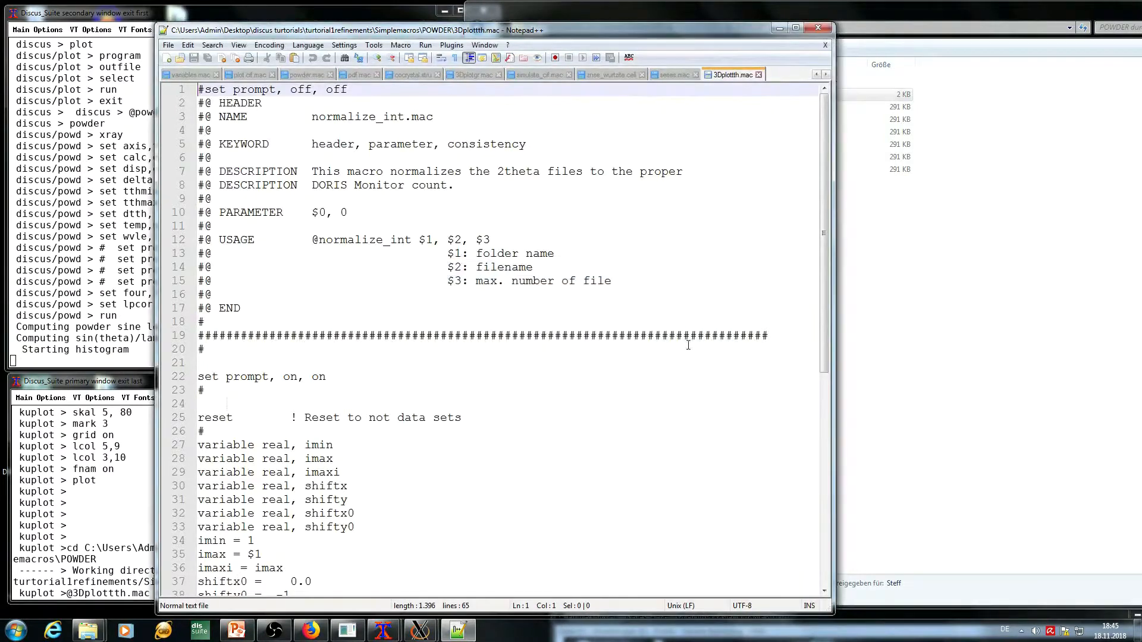
pyautogui.moveTo(825, 221); pyautogui.dragTo(831, 421)
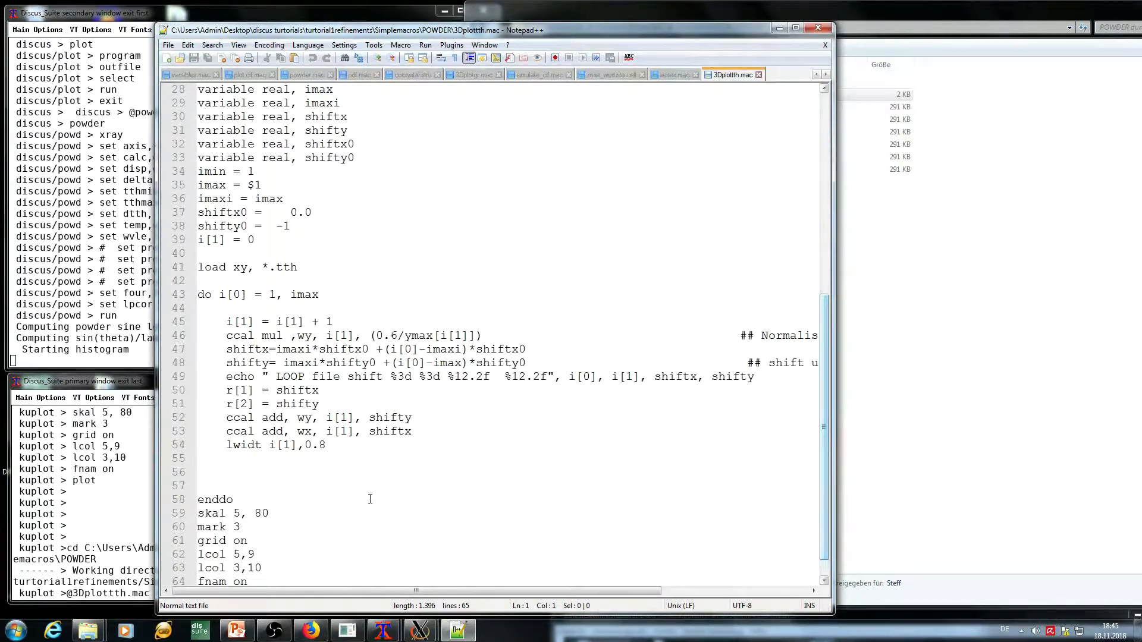
# Run the prepared 3Dplottth.mac call in KUPLOT and bring up the PGPLOT window with the stacked powder patterns.
pyautogui.click(102, 503)
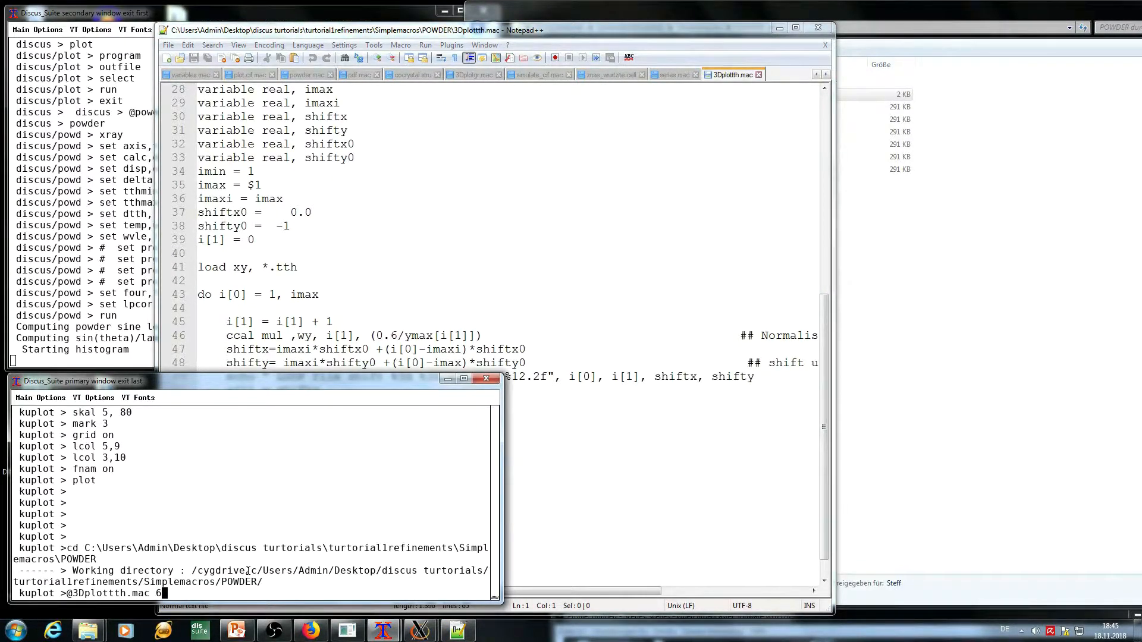
pyautogui.press('Return')
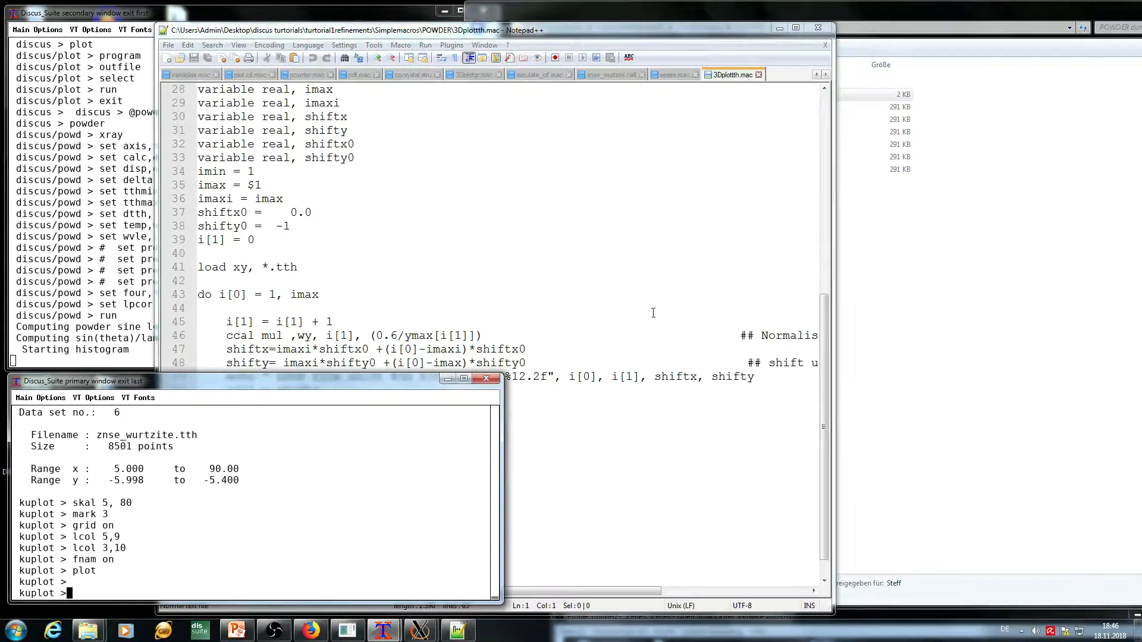
pyautogui.click(419, 630)
pyautogui.click(502, 574)
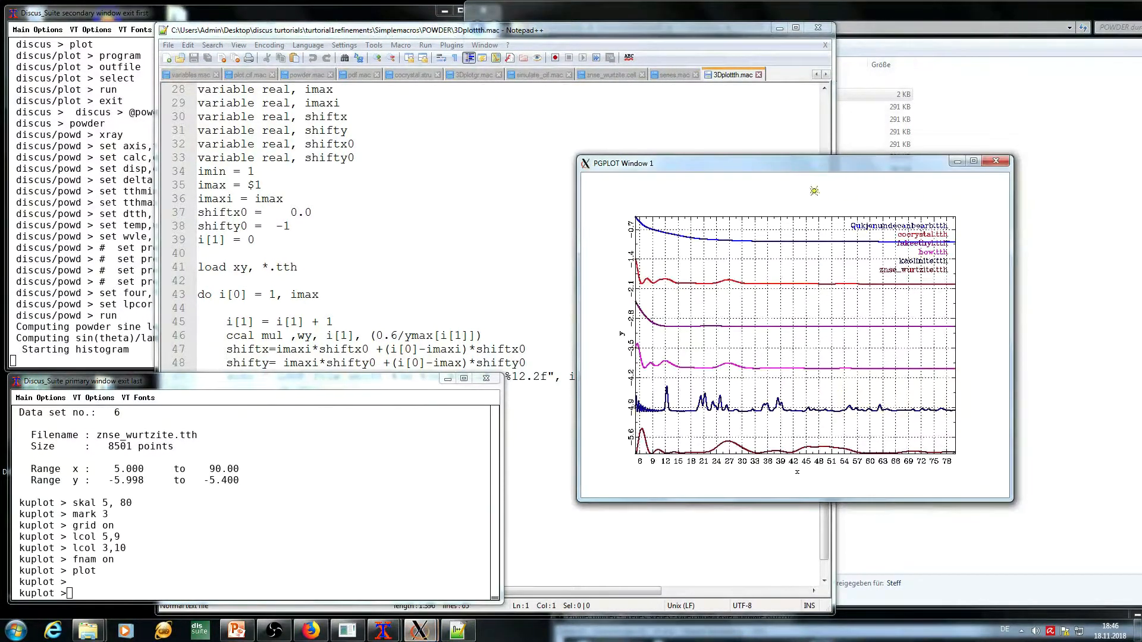
# Enlarge the PGPLOT window, redraw the stacked powder patterns with pl, and arrange the terminal and plot so the curves are unobstructed.
pyautogui.moveTo(779, 170); pyautogui.dragTo(578, 88)
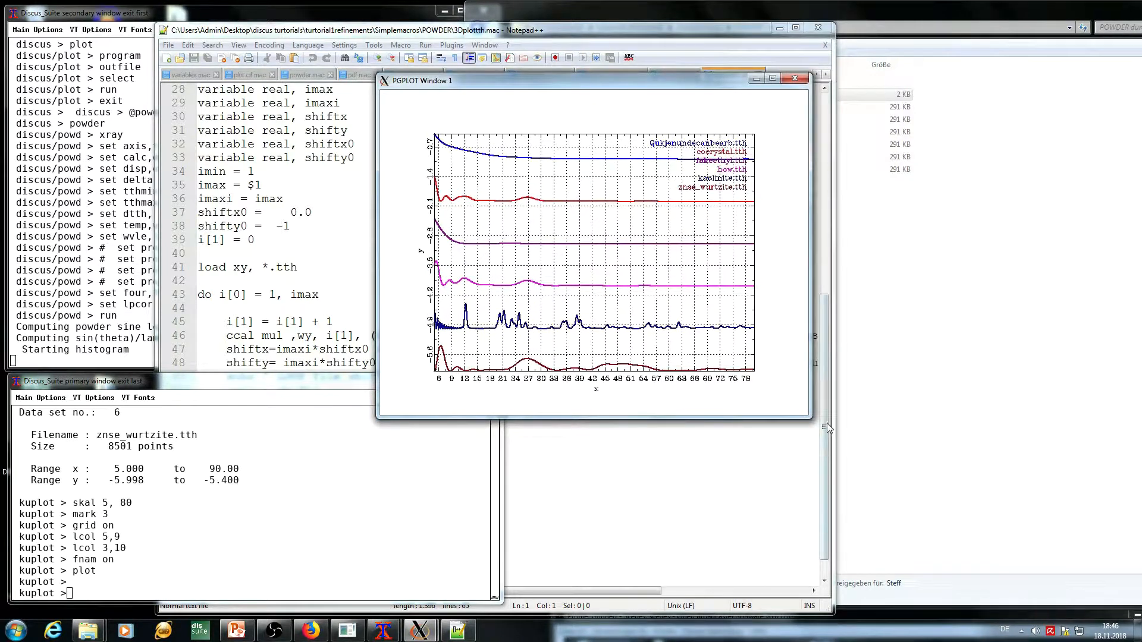
pyautogui.moveTo(810, 418); pyautogui.dragTo(1072, 583)
pyautogui.click(306, 521)
pyautogui.write('pl')
pyautogui.press('Return')
pyautogui.moveTo(402, 387); pyautogui.dragTo(277, 389)
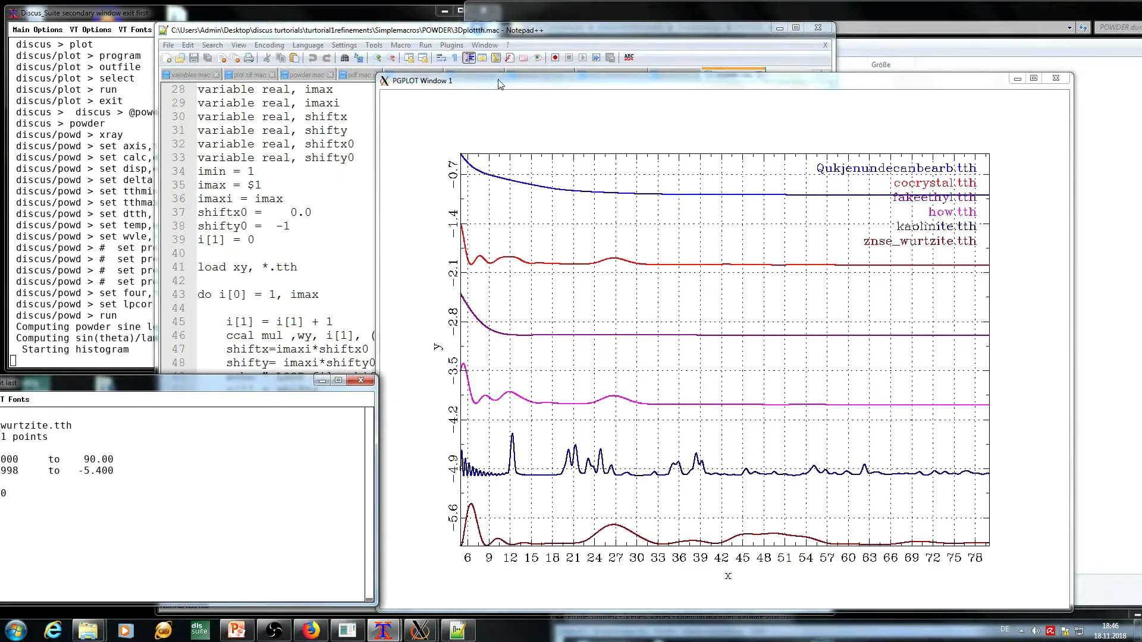
pyautogui.moveTo(499, 83); pyautogui.dragTo(500, 59)
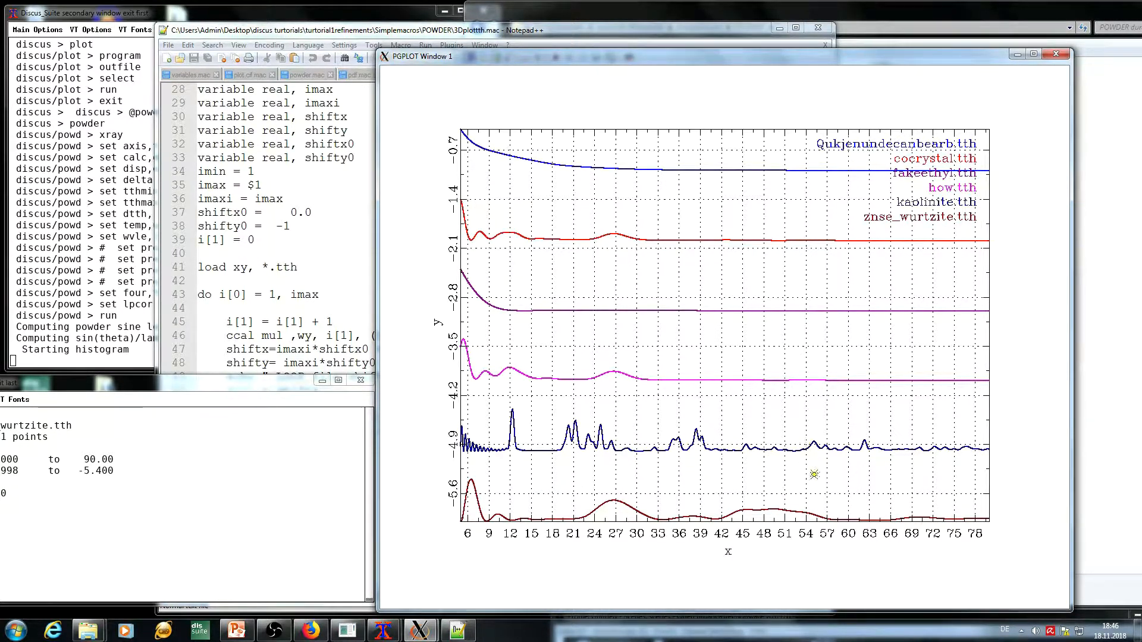
# Change the KUPLOT working directory to the PDF folder inside Simplemacros using its copied path.
pyautogui.click(1099, 363)
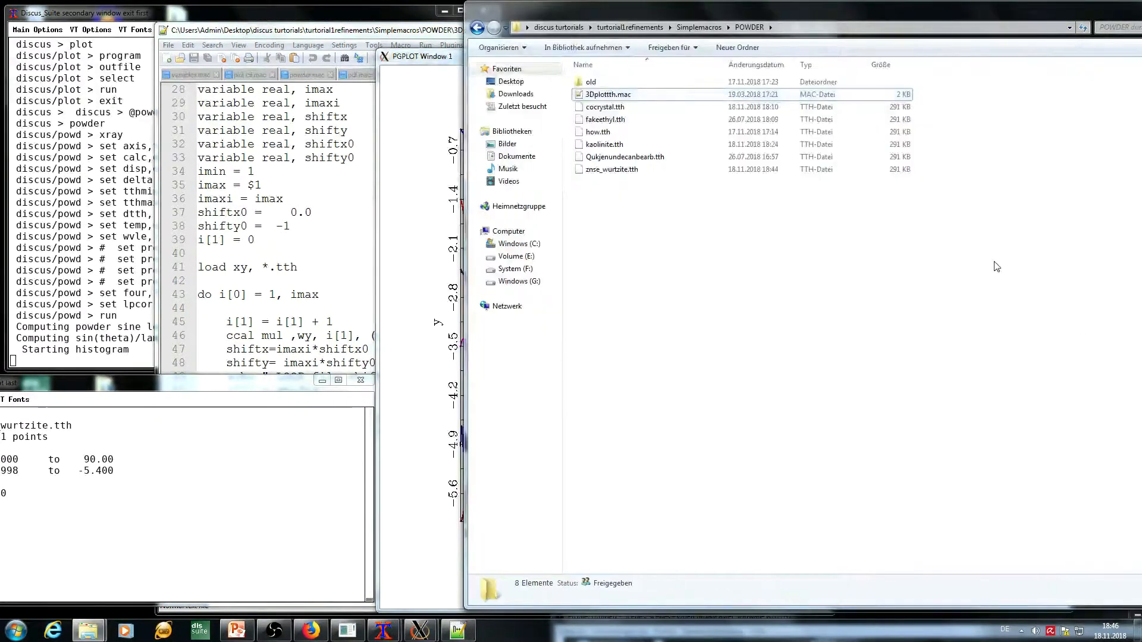
pyautogui.click(705, 30)
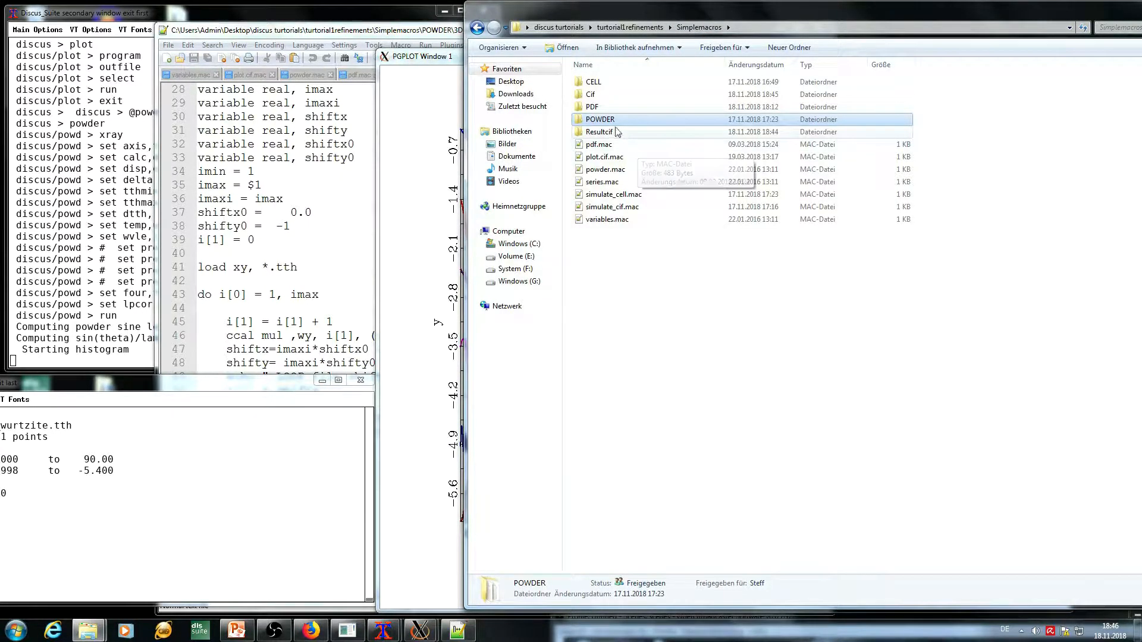
pyautogui.doubleClick(607, 107)
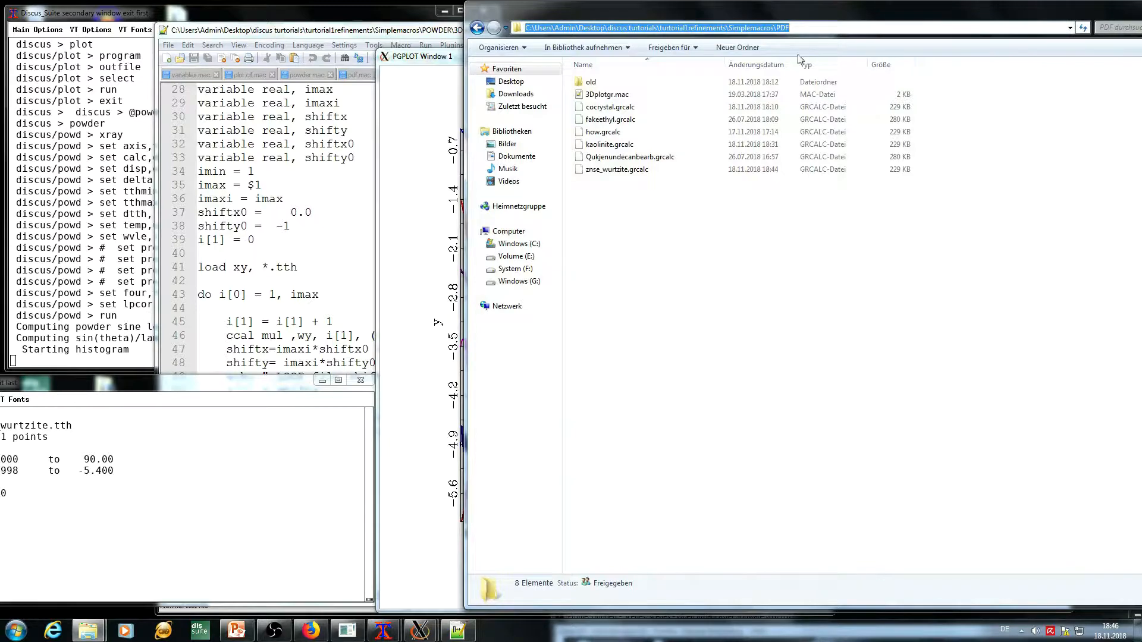
pyautogui.click(277, 477)
pyautogui.middleClick(267, 424)
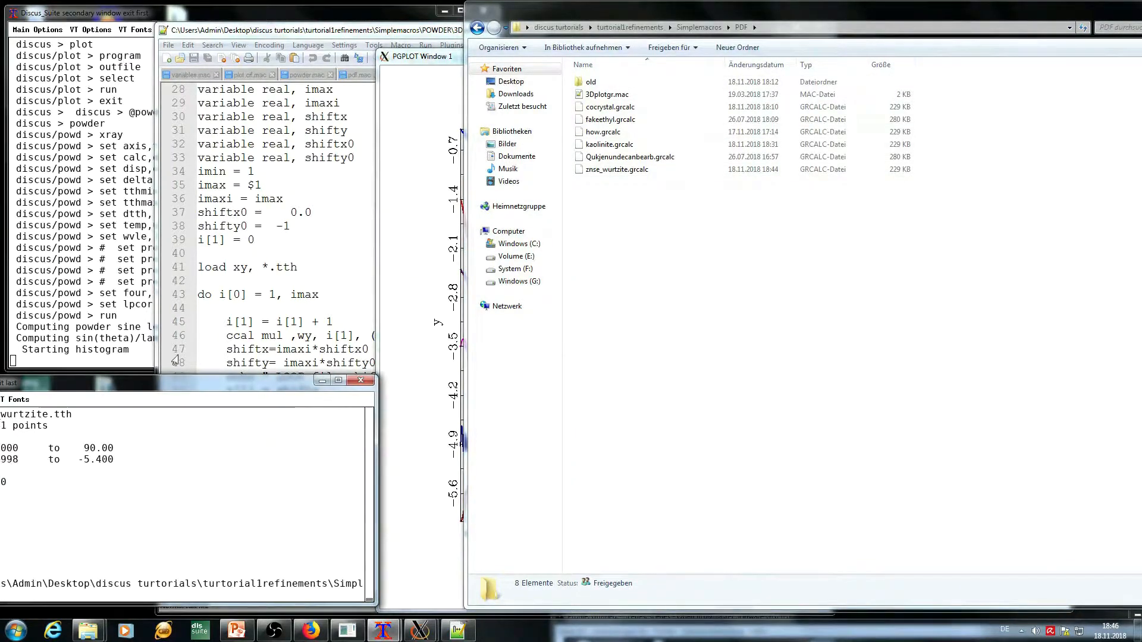
pyautogui.moveTo(174, 382); pyautogui.dragTo(325, 367)
pyautogui.press('Return')
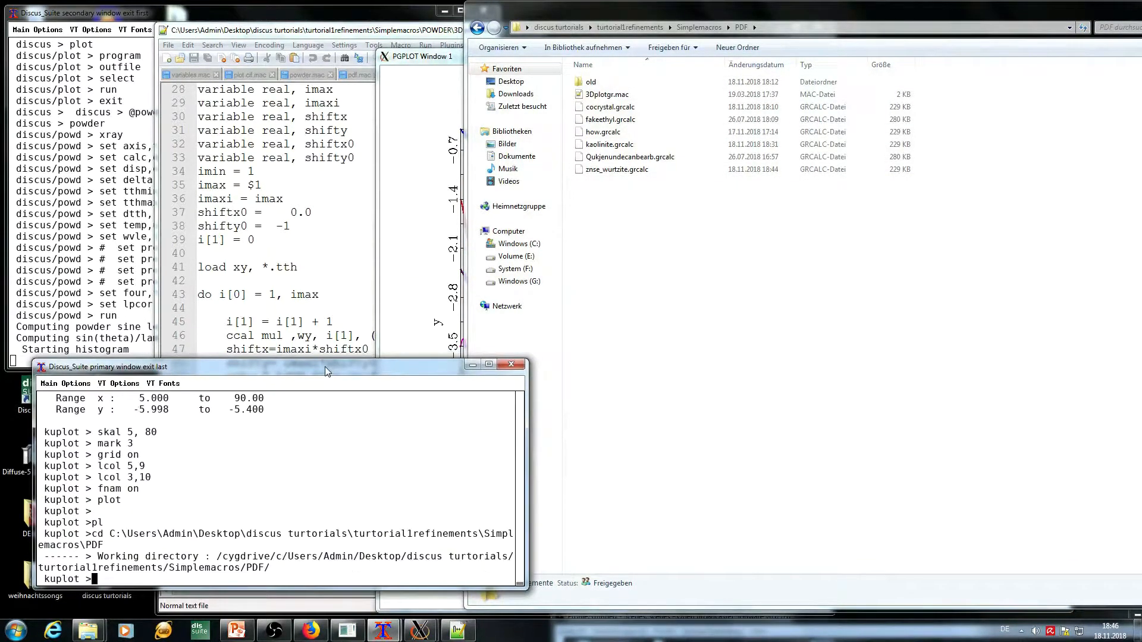
# Run the macro 3Dplotgr.mac with the argument 6 in KUPLOT to plot the stacked PDF curves.
pyautogui.write('p')
pyautogui.write('3')
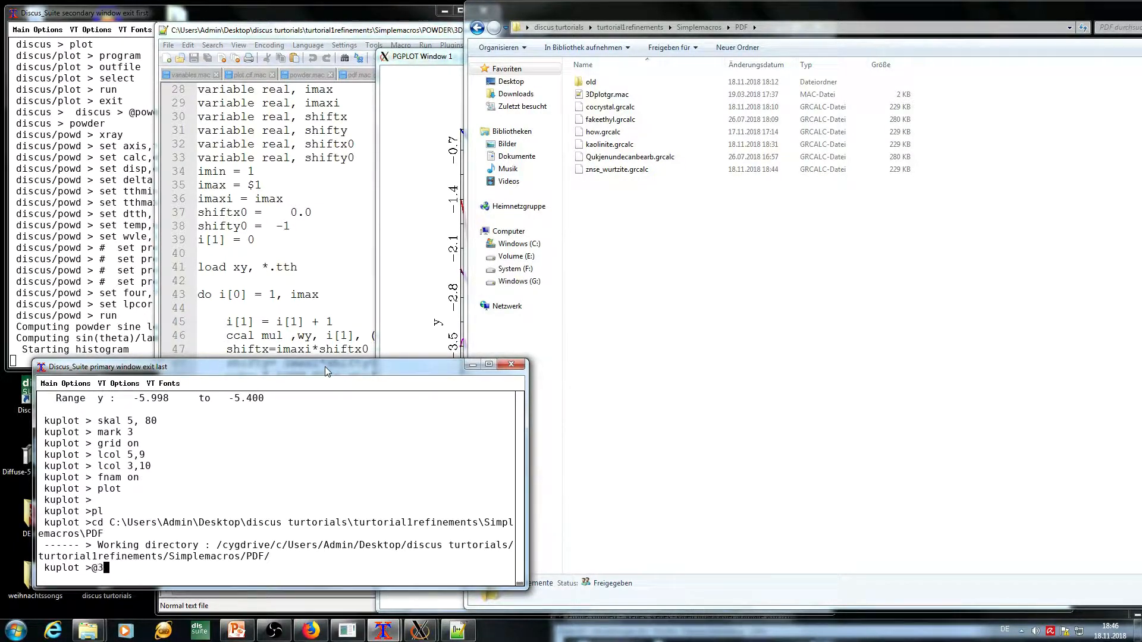
pyautogui.write('D')
pyautogui.press('Tab')
pyautogui.write('6')
pyautogui.press('Return')
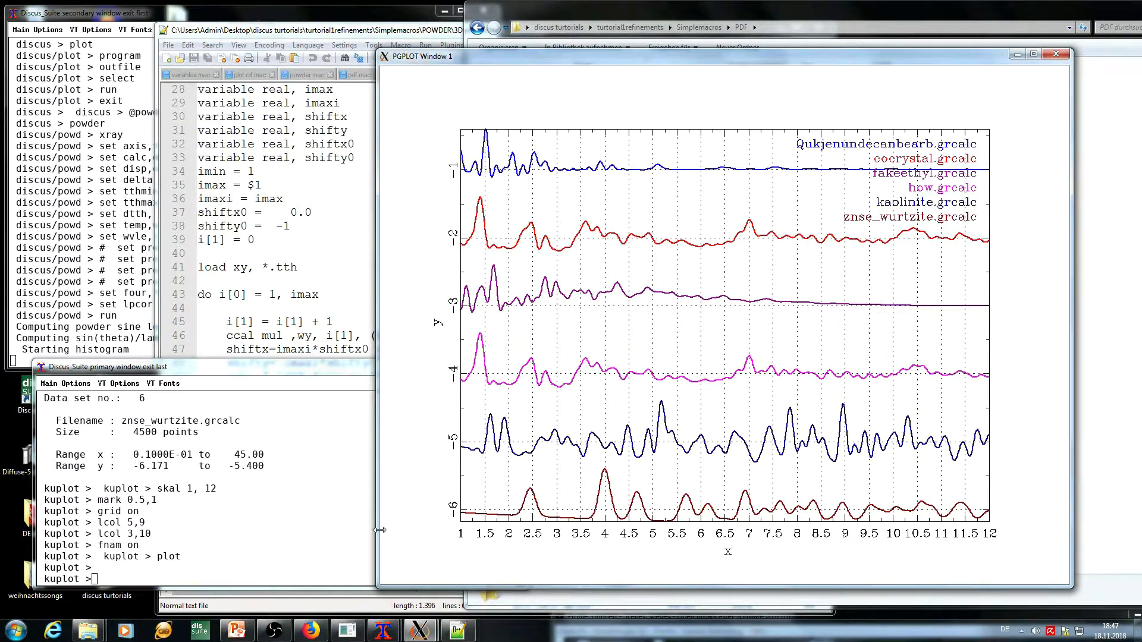
pyautogui.click(301, 527)
pyautogui.write('exit')
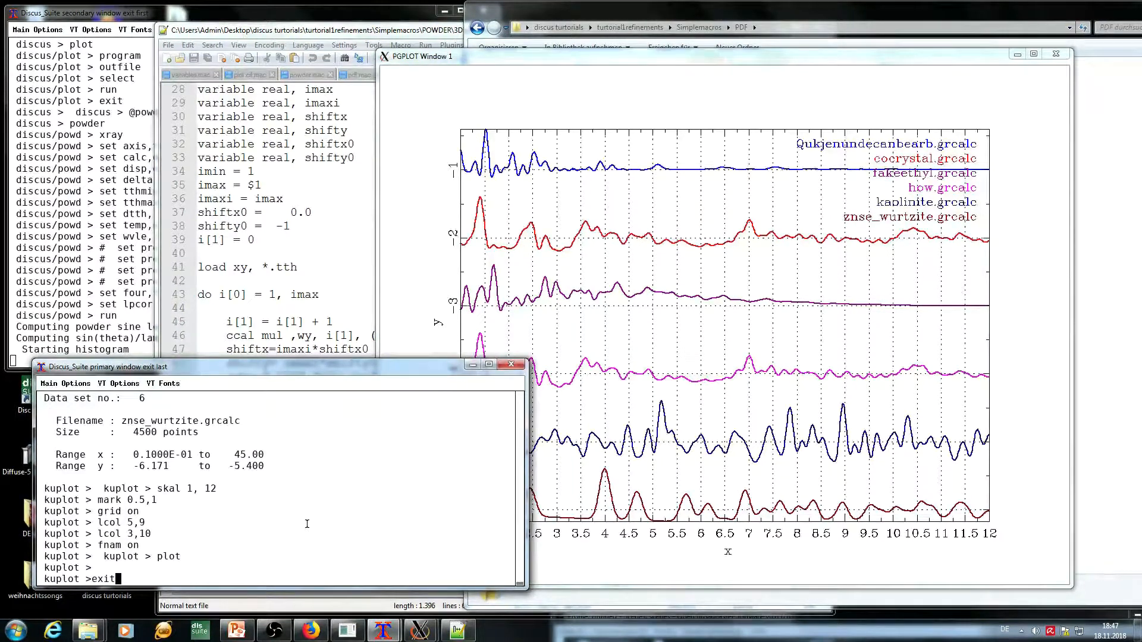
pyautogui.press('Return')
pyautogui.click(16, 630)
pyautogui.write('sui')
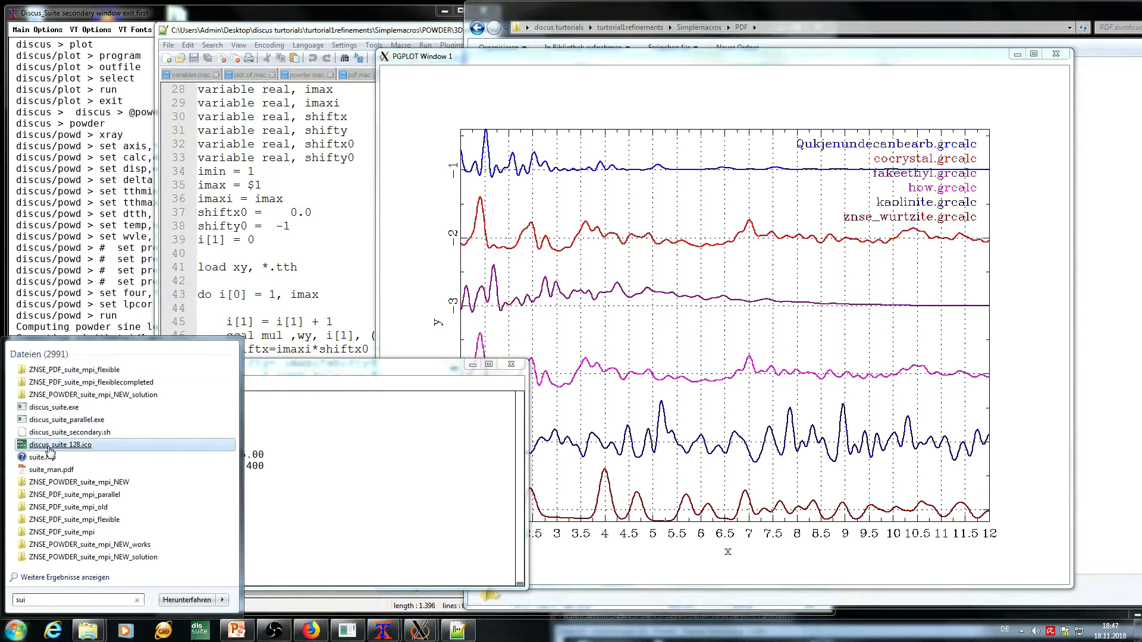
pyautogui.click(50, 450)
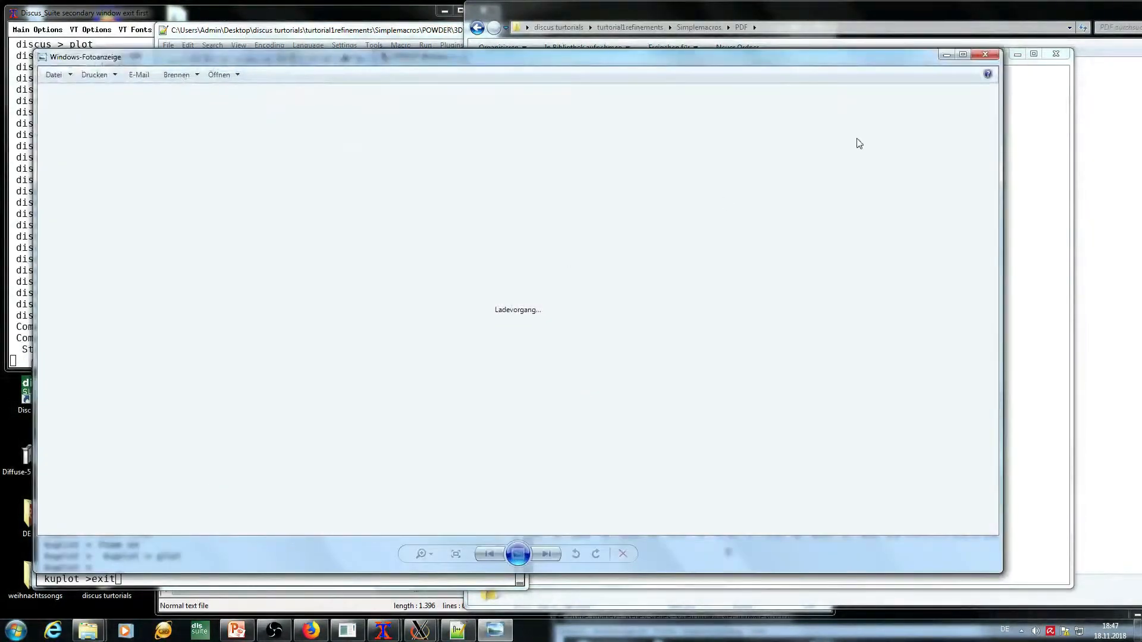
pyautogui.click(988, 56)
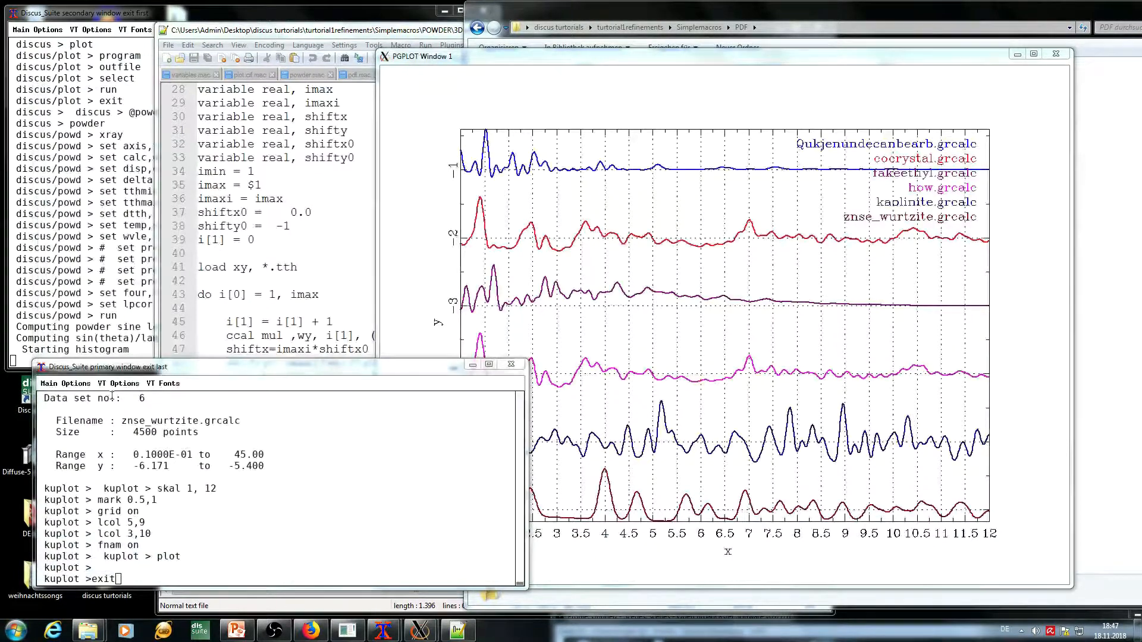
# Launch another DISCUS Suite session from its desktop shortcut and place its window clear of the KUPLOT terminal.
pyautogui.moveTo(95, 370); pyautogui.dragTo(208, 357)
pyautogui.doubleClick(51, 397)
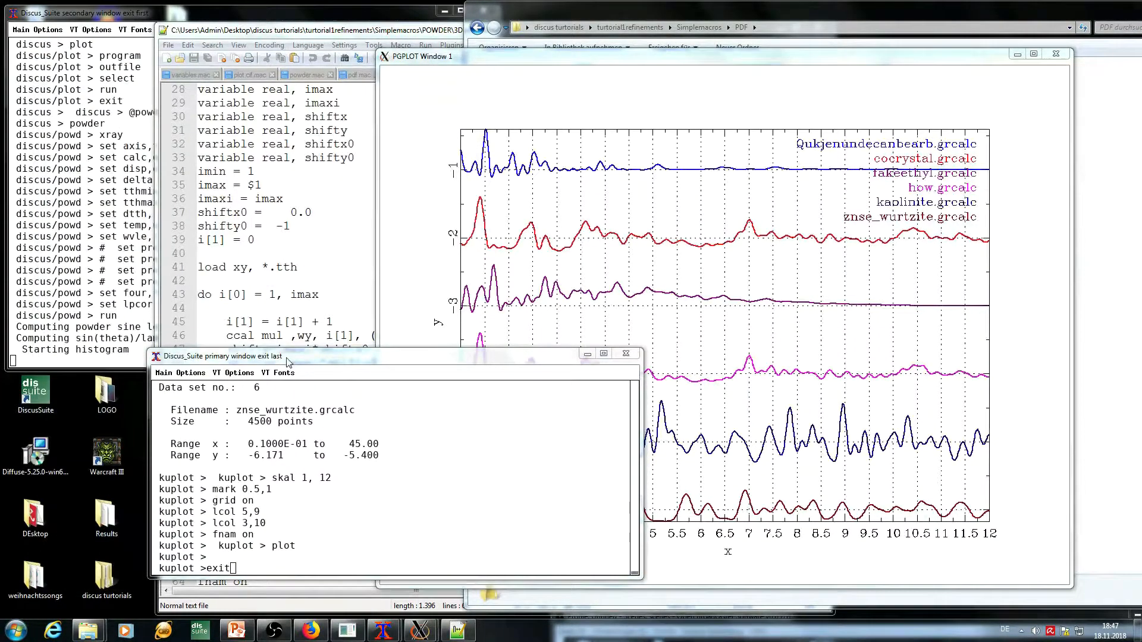
pyautogui.moveTo(287, 358); pyautogui.dragTo(163, 371)
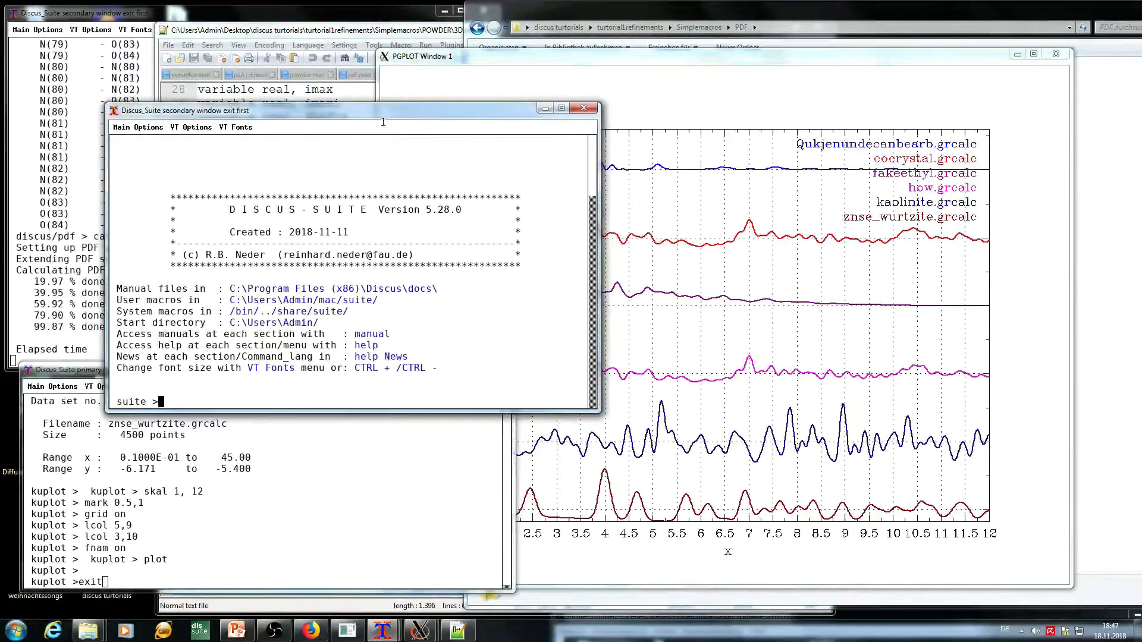
pyautogui.moveTo(380, 113); pyautogui.dragTo(344, 183)
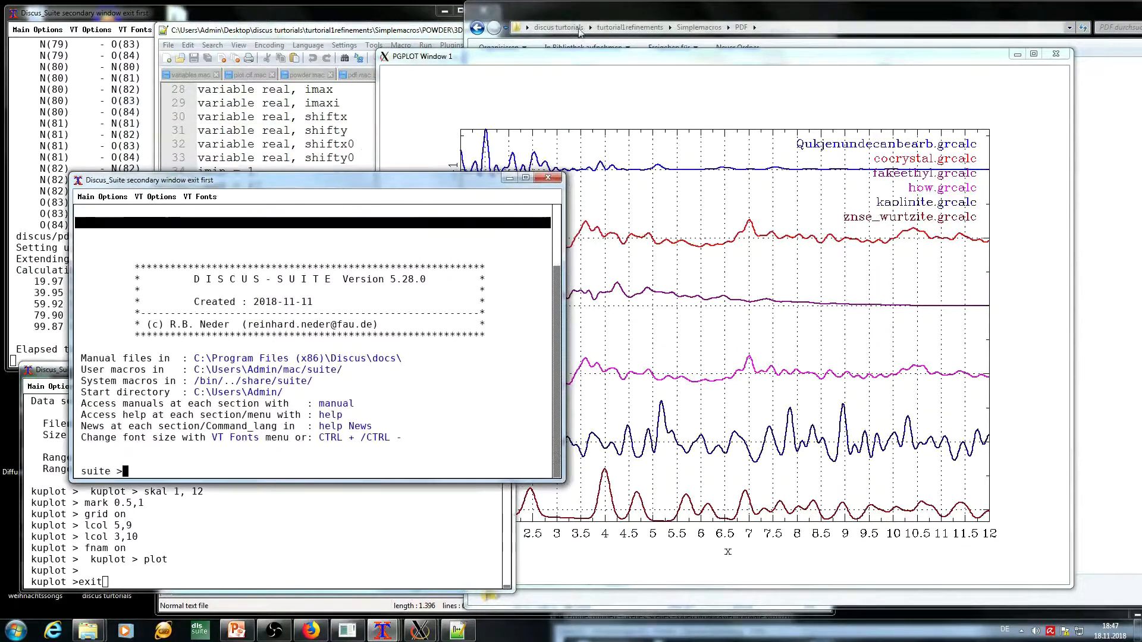
# Go back to the Simplemacros folder inside turtorial1refinements in Explorer and select its full path.
pyautogui.click(661, 33)
pyautogui.click(660, 28)
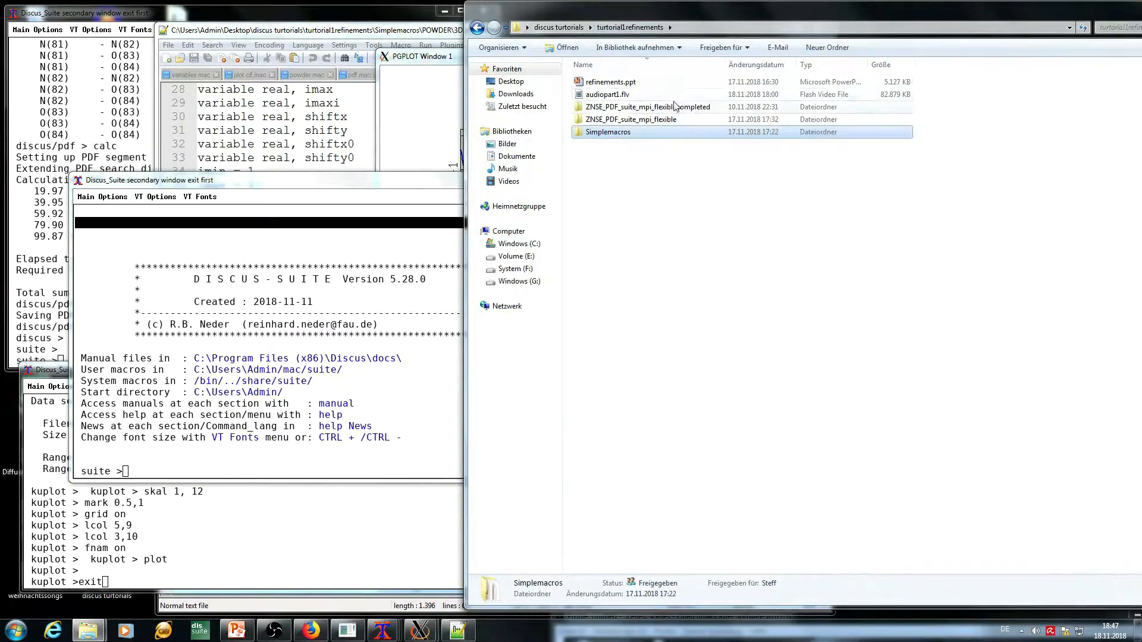
pyautogui.doubleClick(664, 139)
pyautogui.hotkey('alt', 'd')
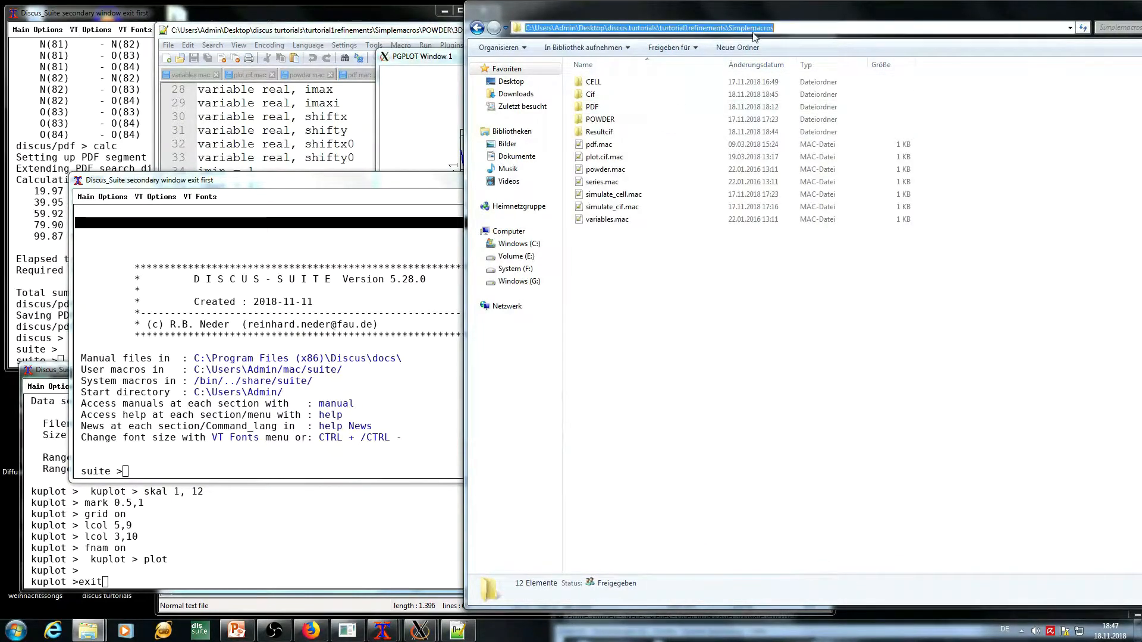
# Change the new suite session's working directory to the Simplemacros folder with cd and its copied path.
pyautogui.click(241, 425)
pyautogui.write('c')
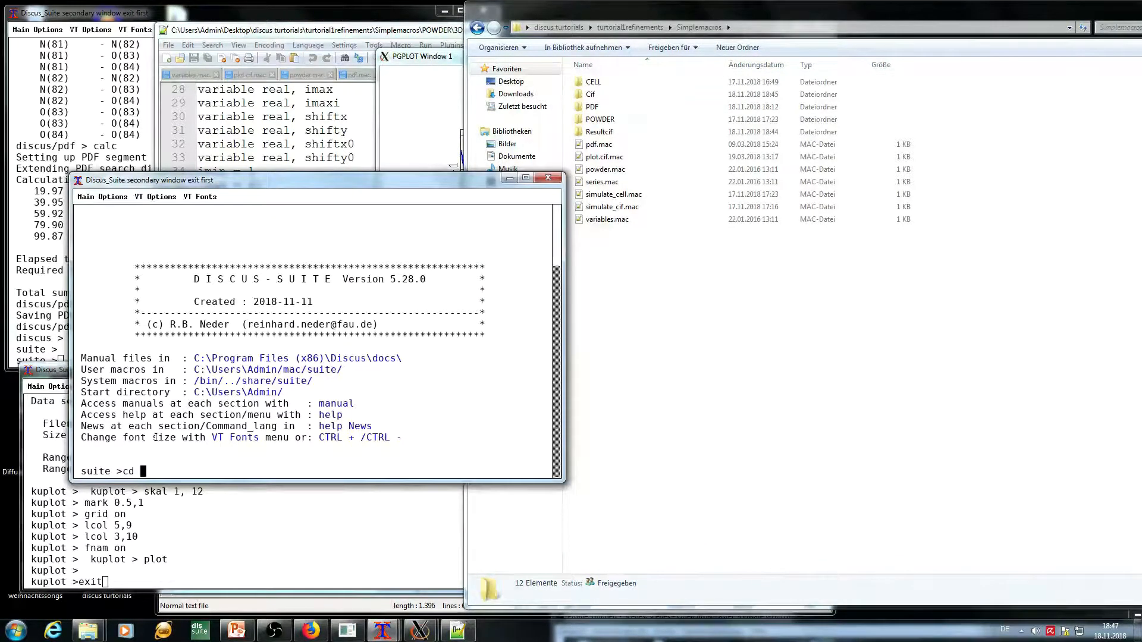
pyautogui.write('d')
pyautogui.press('Return')
pyautogui.hotkey('alt', 'Tab')
pyautogui.hotkey('ctrl', 'c')
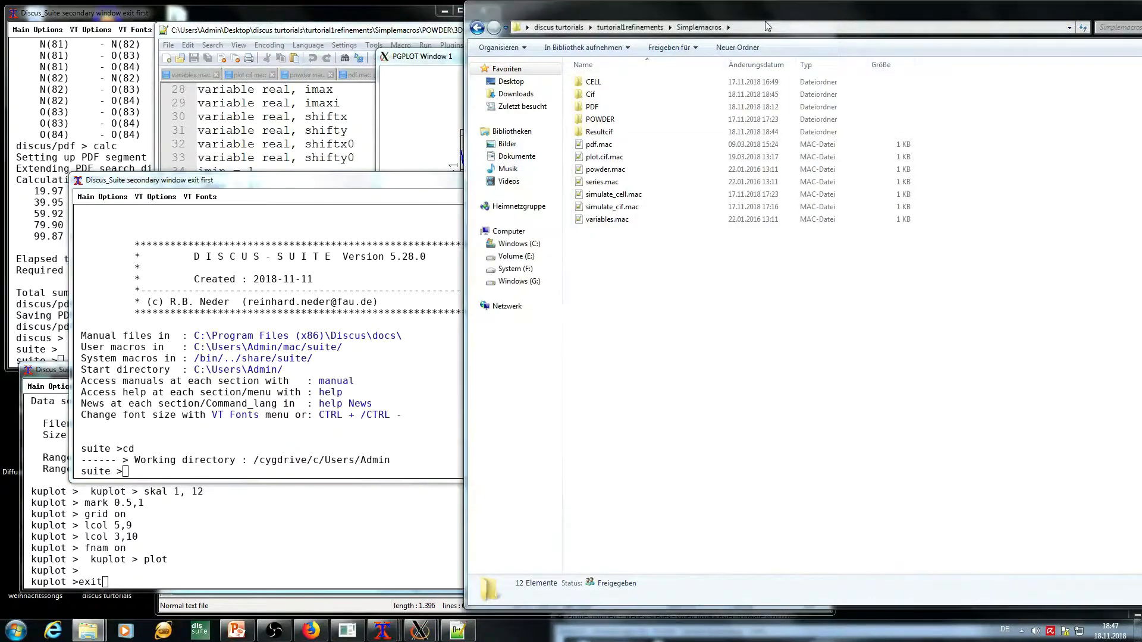
pyautogui.click(272, 412)
pyautogui.write('cd')
pyautogui.hotkey('ctrl', 'v')
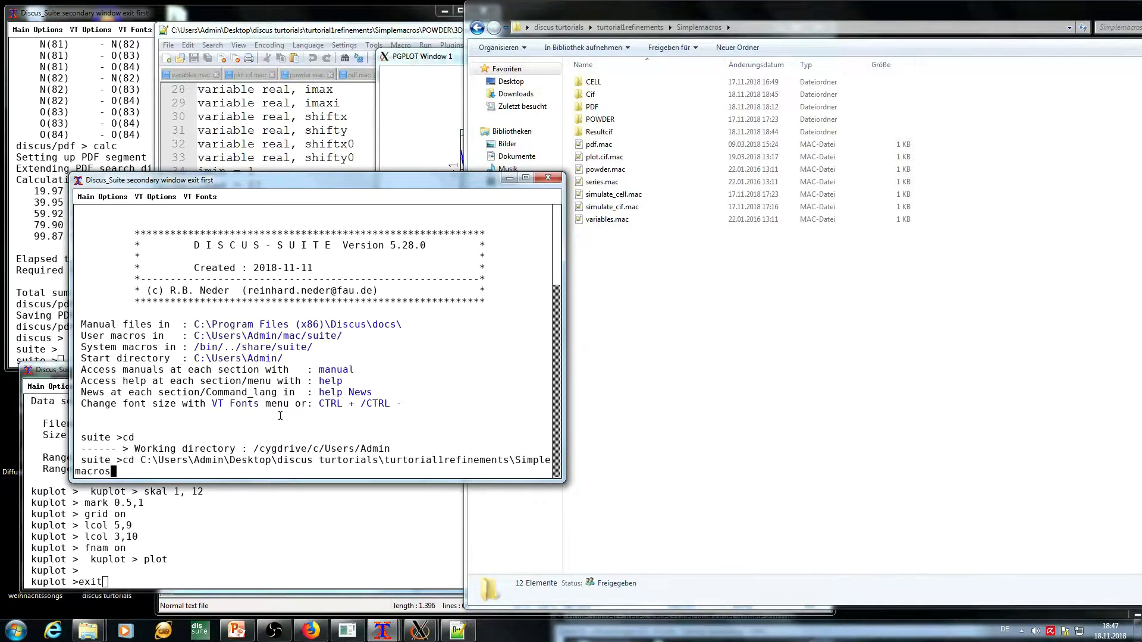
pyautogui.press('Return')
pyautogui.write('@simulate_ce')
pyautogui.press('Tab')
pyautogui.write('znse')
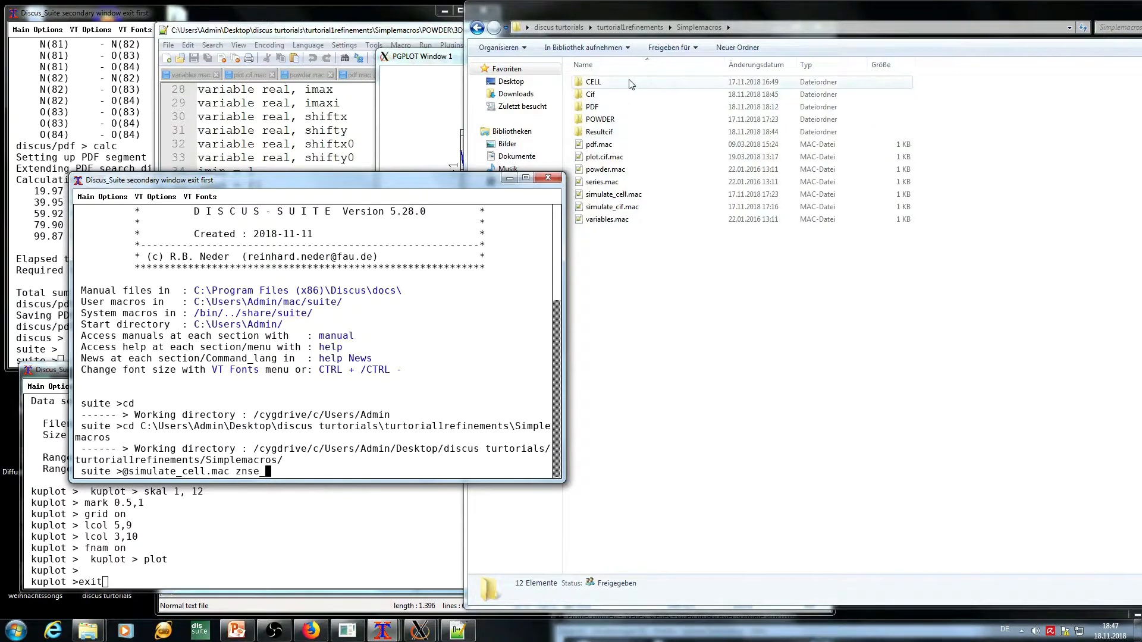
pyautogui.doubleClick(593, 82)
pyautogui.click(315, 457)
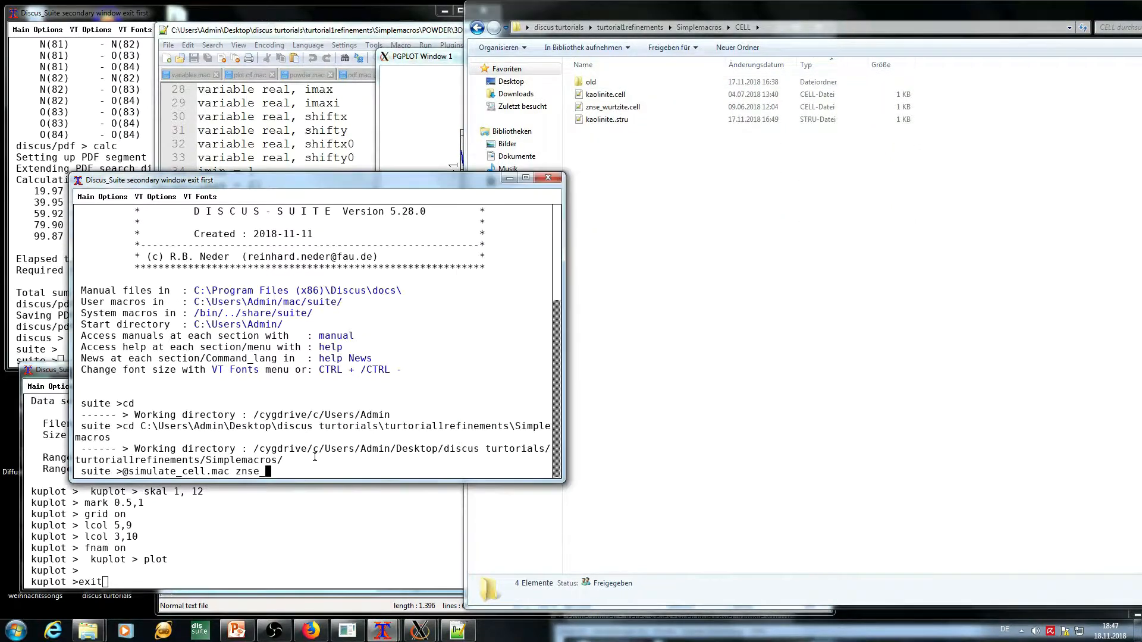
pyautogui.write('_wurtzite, 15')
pyautogui.press('Return')
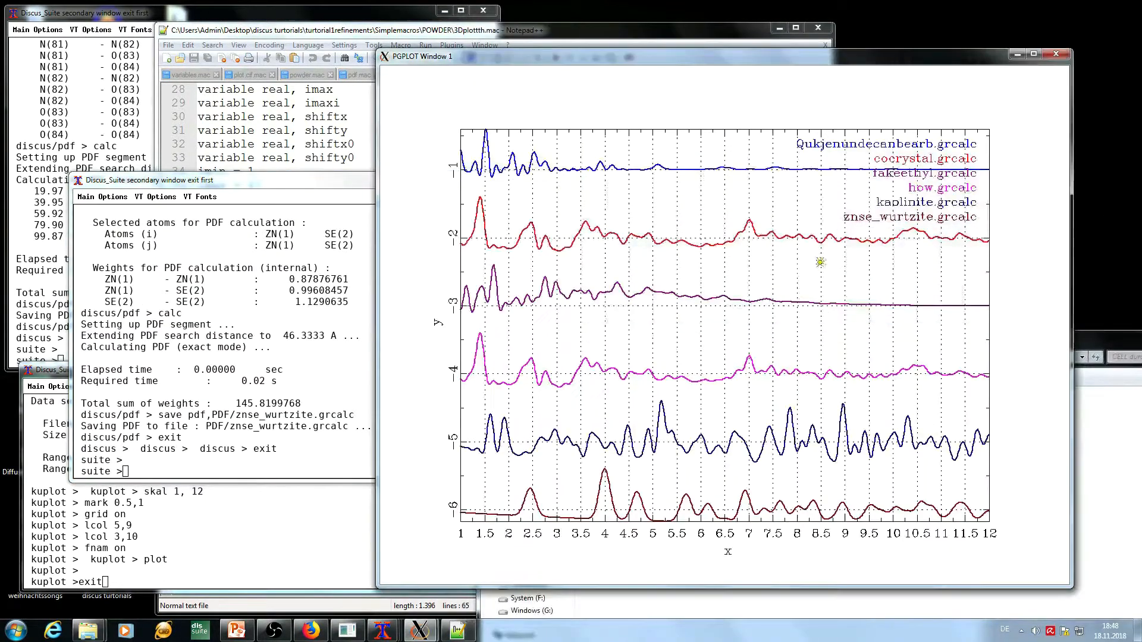
# Rerun the previous PDF plotting macro in KUPLOT to reload the recalculated znse_wurtzite data, and shift the plot window slightly aside.
pyautogui.click(267, 538)
pyautogui.press('Up')
pyautogui.press('Return')
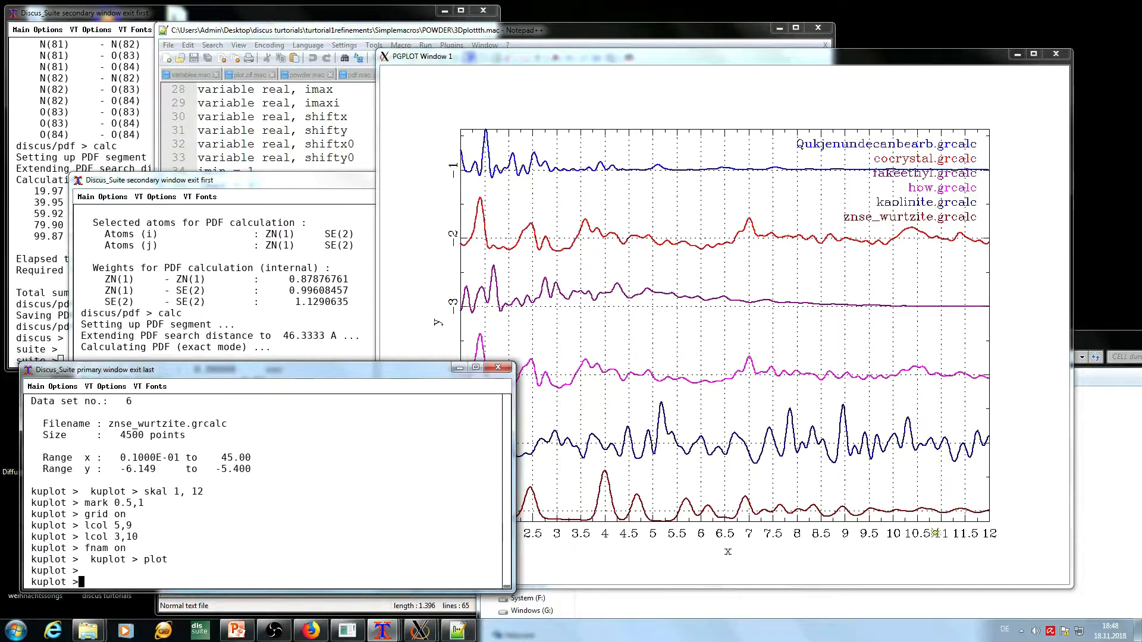
pyautogui.moveTo(644, 58); pyautogui.dragTo(668, 59)
# Set the plot's x range with skal 0, 20, redraw it, and separate the terminal and plot windows.
pyautogui.write('skal 0, ')
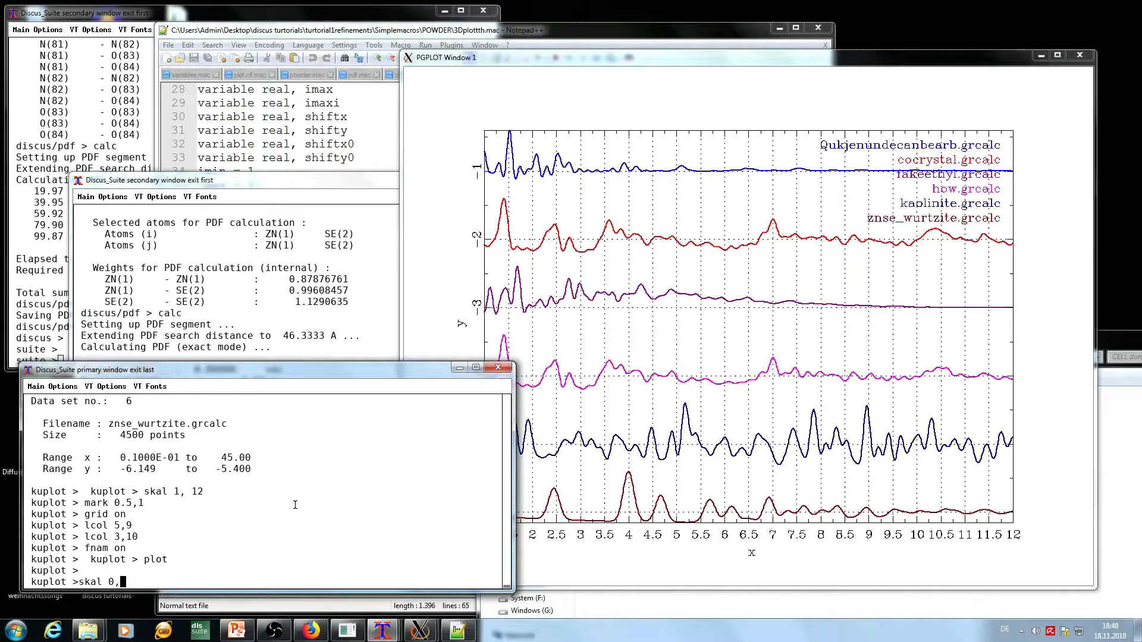
pyautogui.write('20')
pyautogui.press('Return')
pyautogui.write('plot >pl')
pyautogui.press('Return')
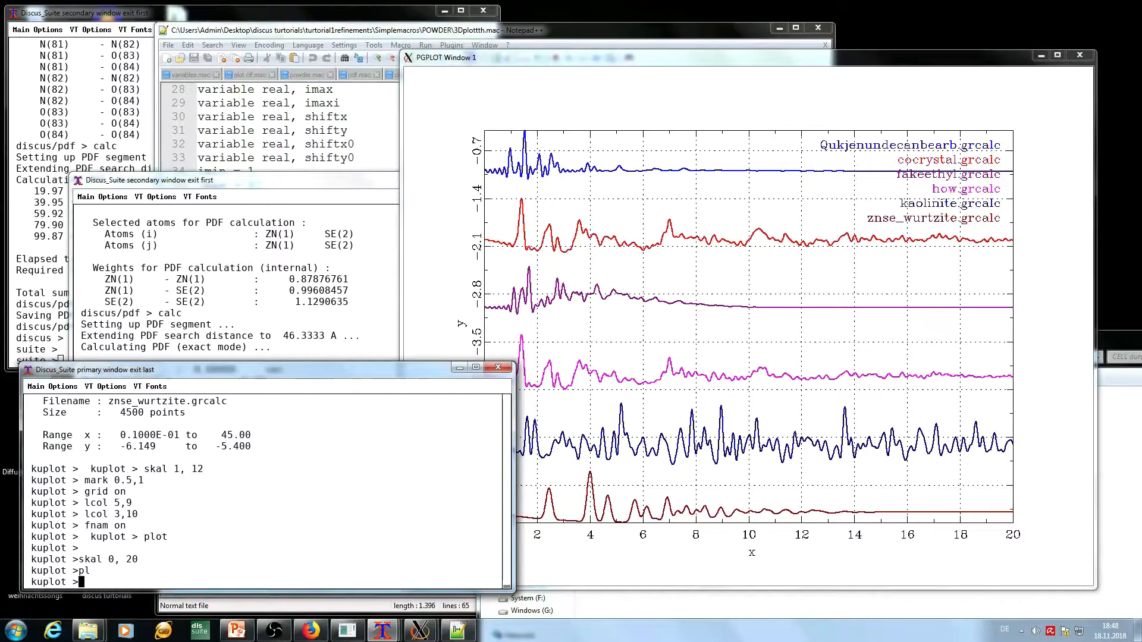
pyautogui.moveTo(336, 369); pyautogui.dragTo(313, 372)
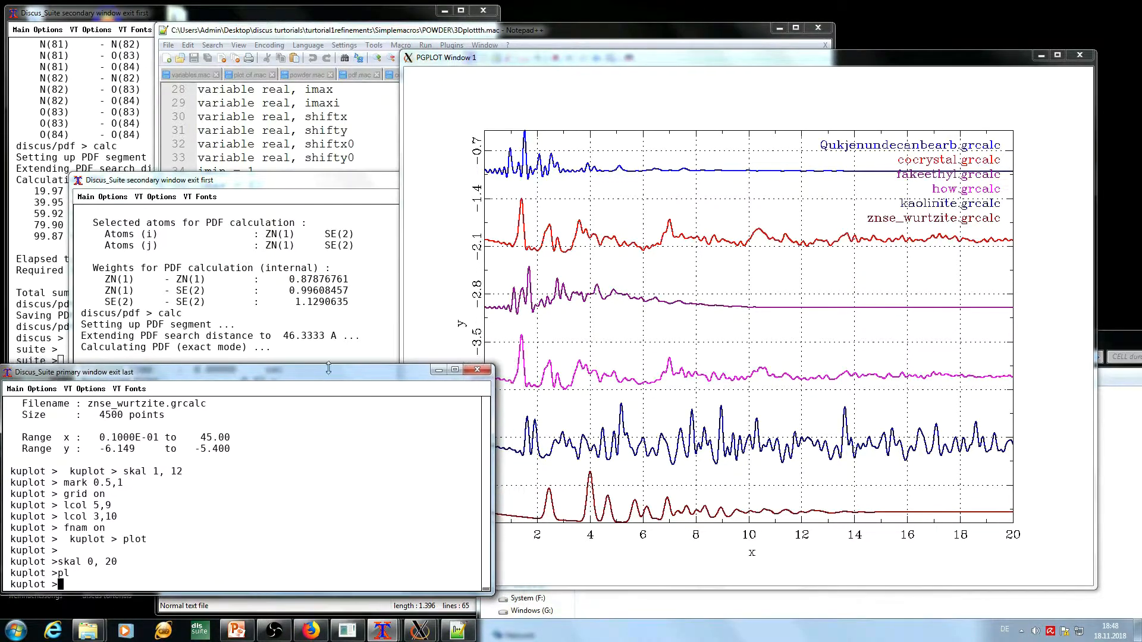
pyautogui.moveTo(523, 60); pyautogui.dragTo(534, 58)
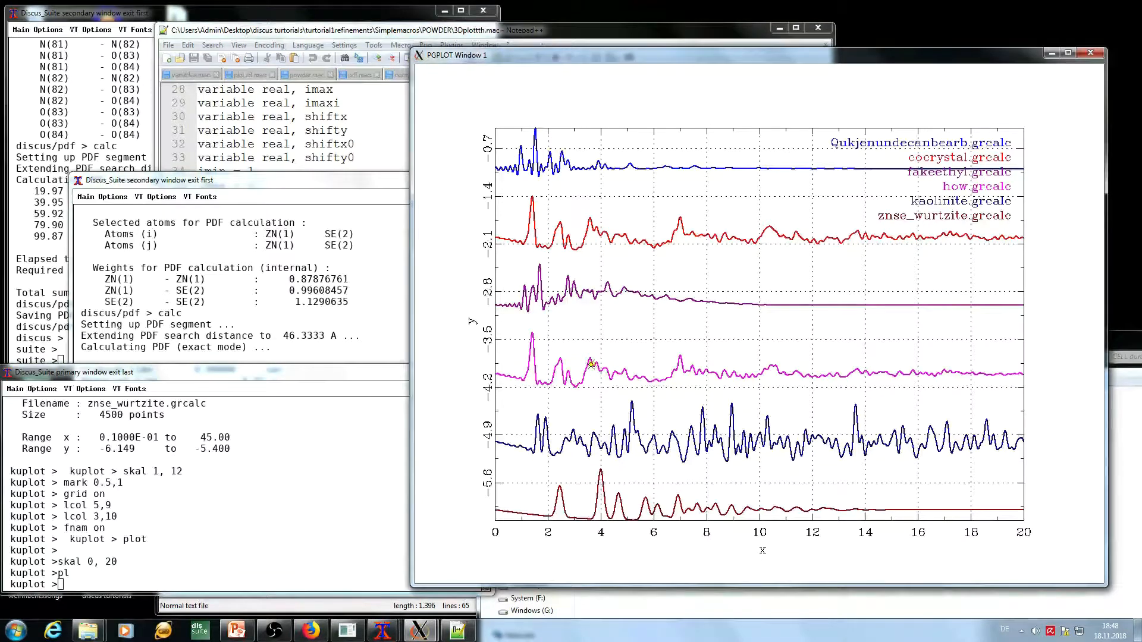
# Move the plot aside, bring Explorer into view, and open cocrystal.cif from the Resultcif folder in Mercury.
pyautogui.moveTo(317, 629)
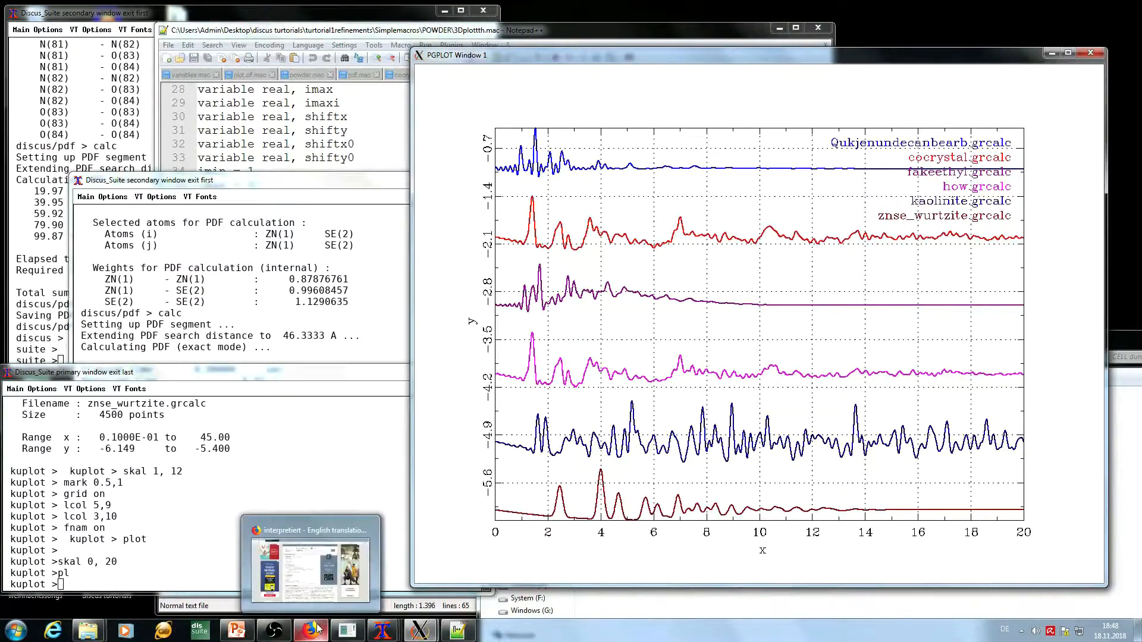
pyautogui.moveTo(546, 59); pyautogui.dragTo(956, 70)
pyautogui.moveTo(695, 337); pyautogui.dragTo(490, 121)
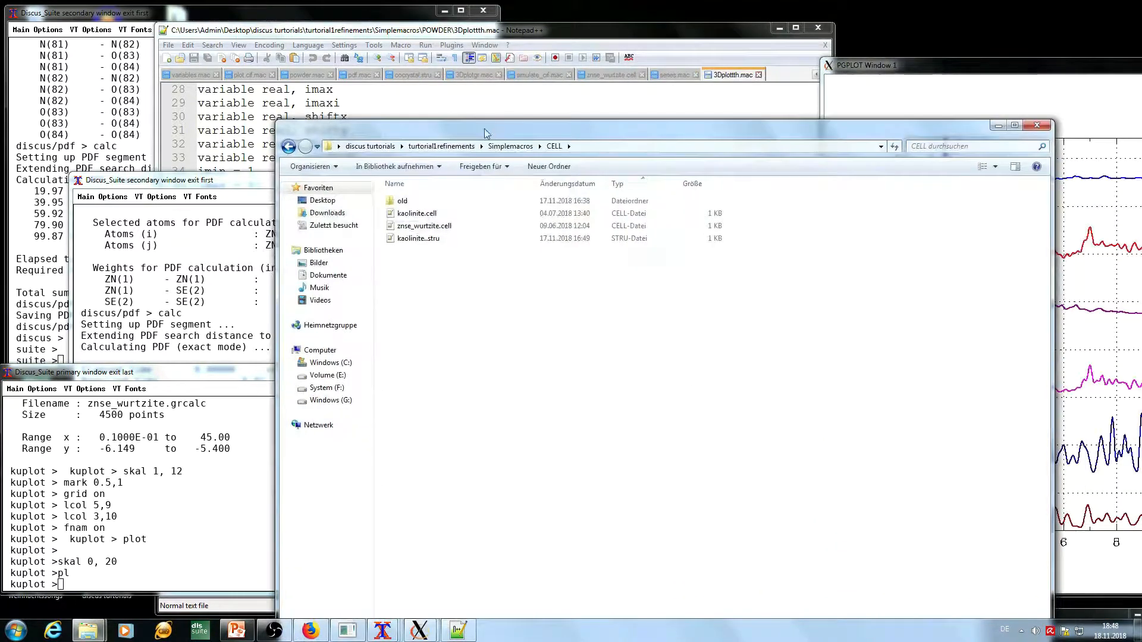
pyautogui.click(515, 149)
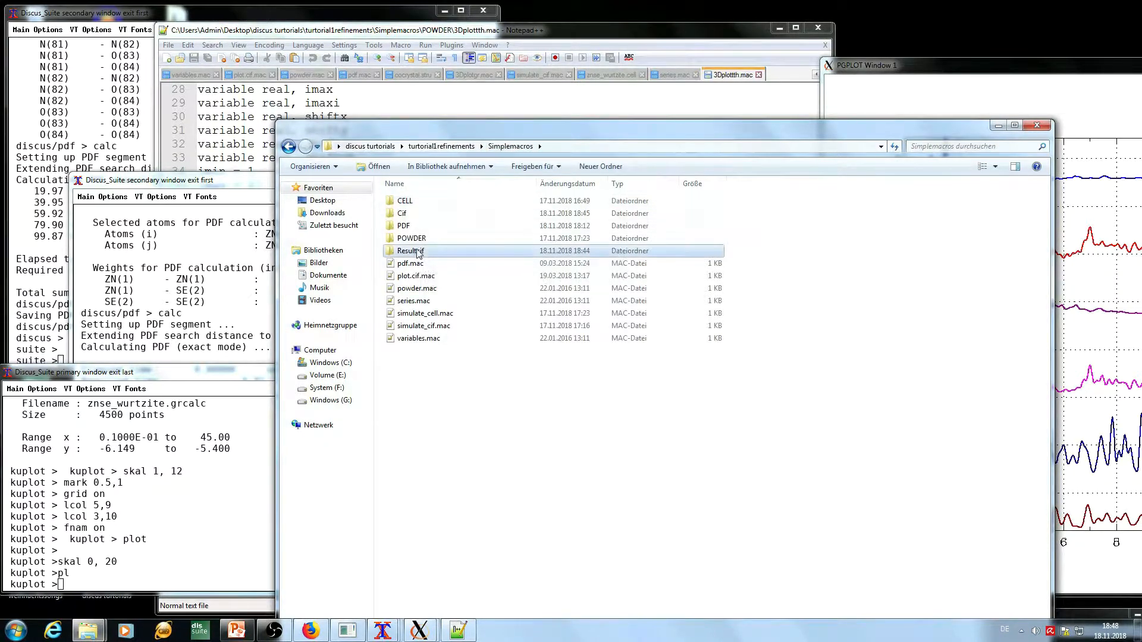
pyautogui.doubleClick(442, 254)
pyautogui.doubleClick(418, 214)
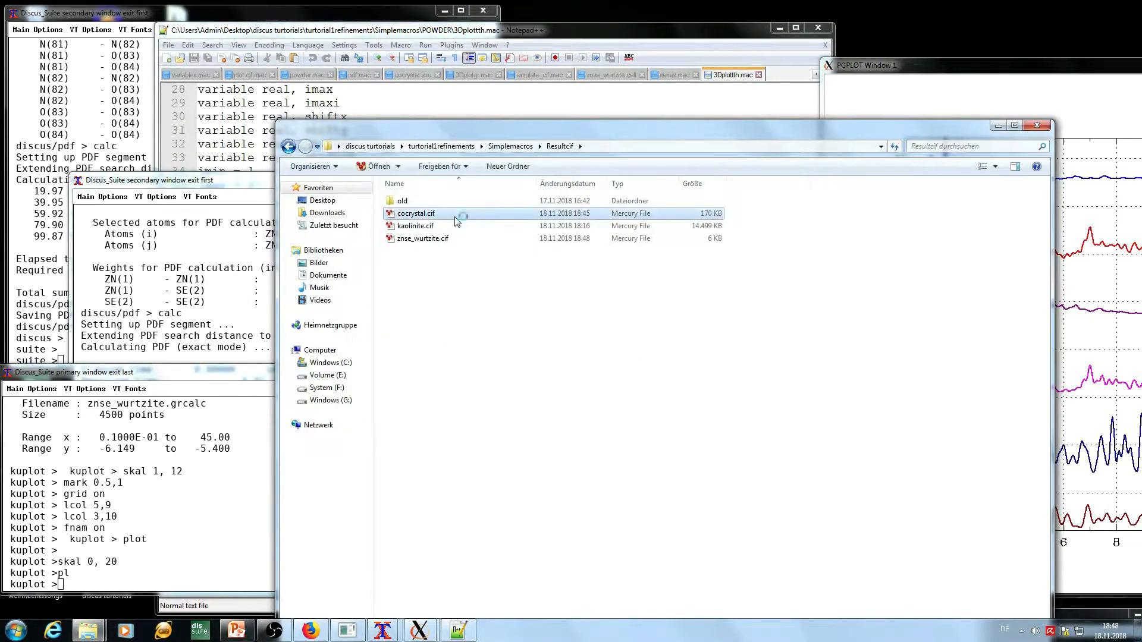
pyautogui.click(972, 67)
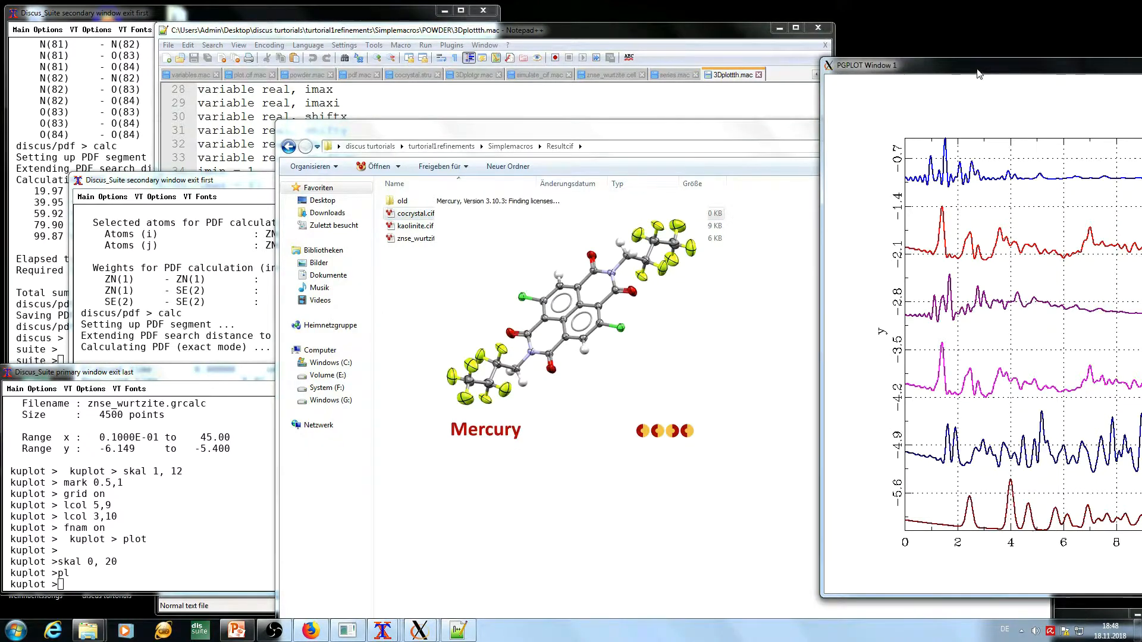
# Move the plot window aside, inspect the whole cocrystal.cif particle in Mercury from a rotated view, and close Mercury.
pyautogui.moveTo(974, 67); pyautogui.dragTo(582, 50)
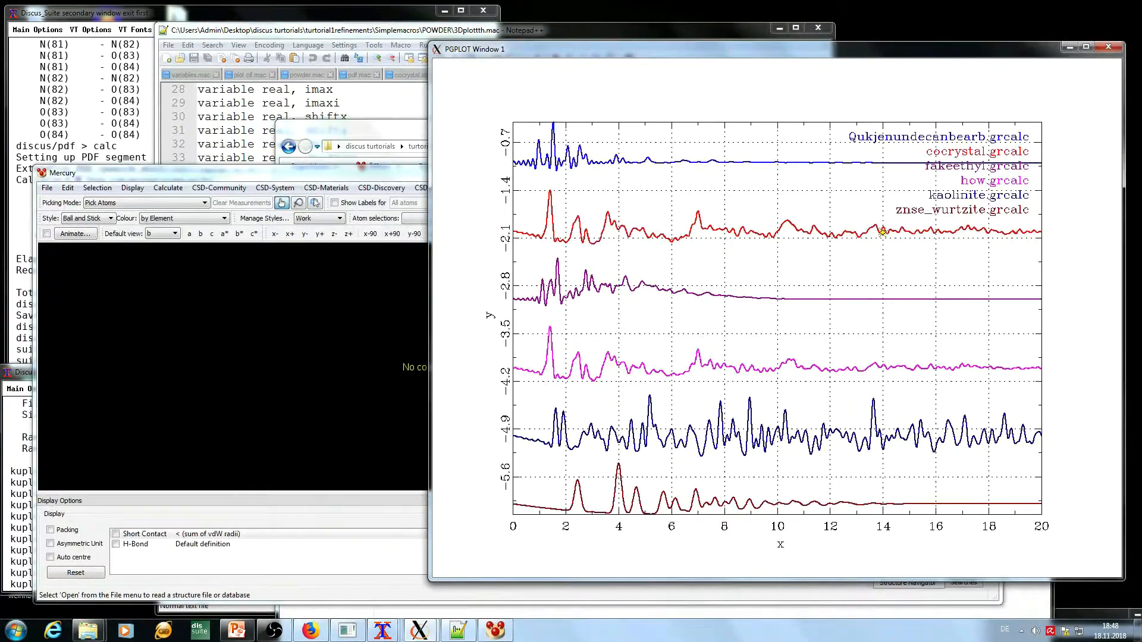
pyautogui.moveTo(572, 54); pyautogui.dragTo(814, 70)
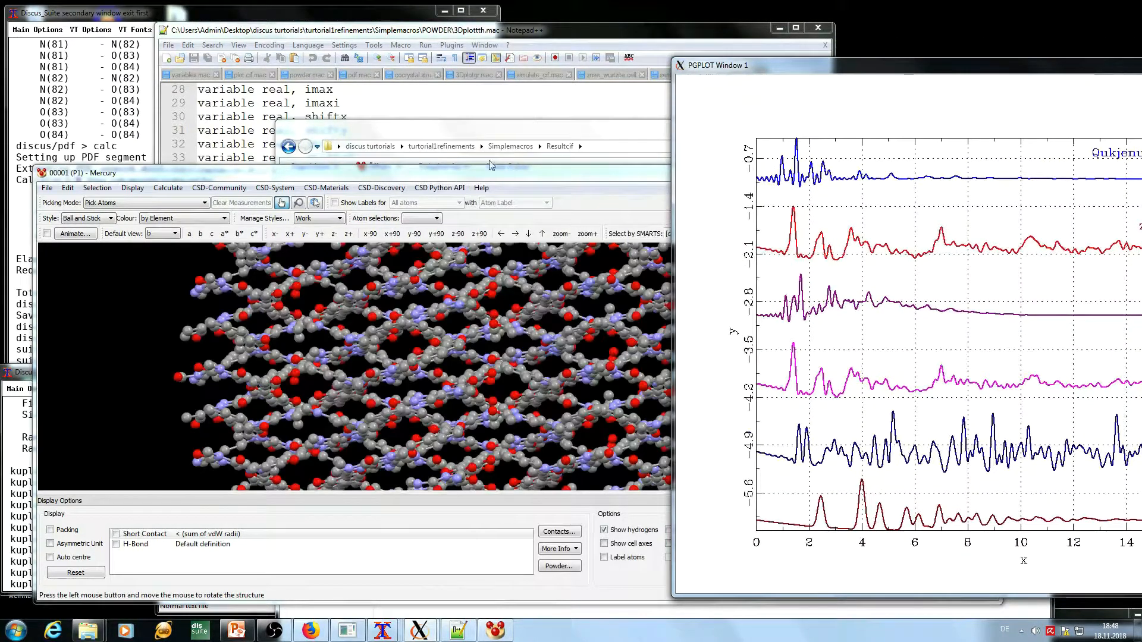
pyautogui.click(492, 306)
pyautogui.scroll(-5, 492, 306)
pyautogui.moveTo(492, 306); pyautogui.dragTo(773, 268)
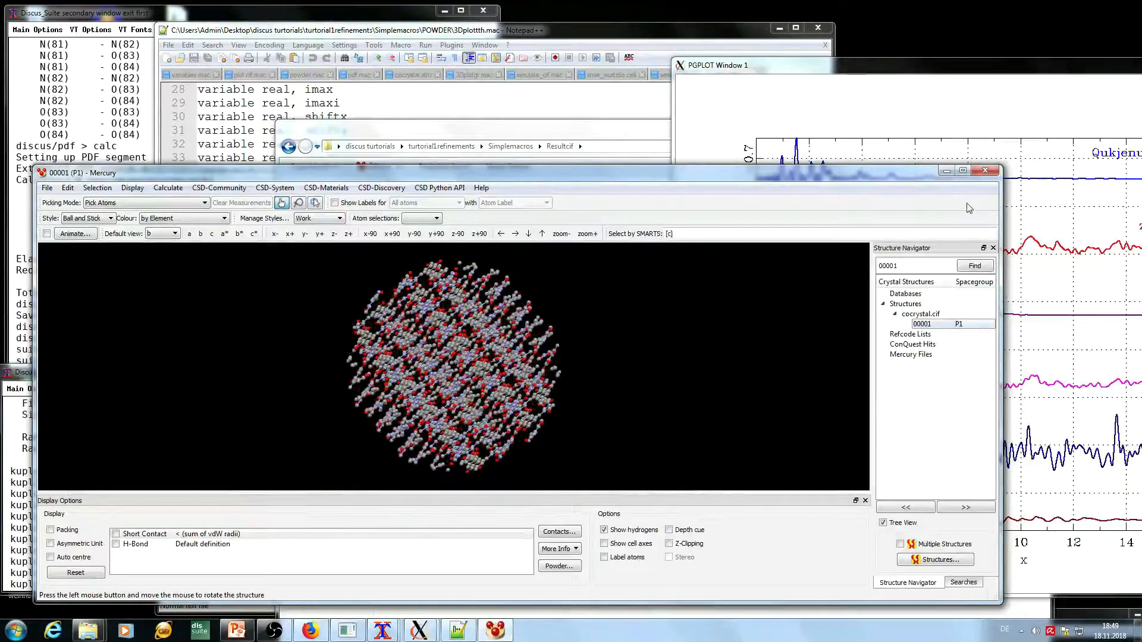
pyautogui.click(989, 171)
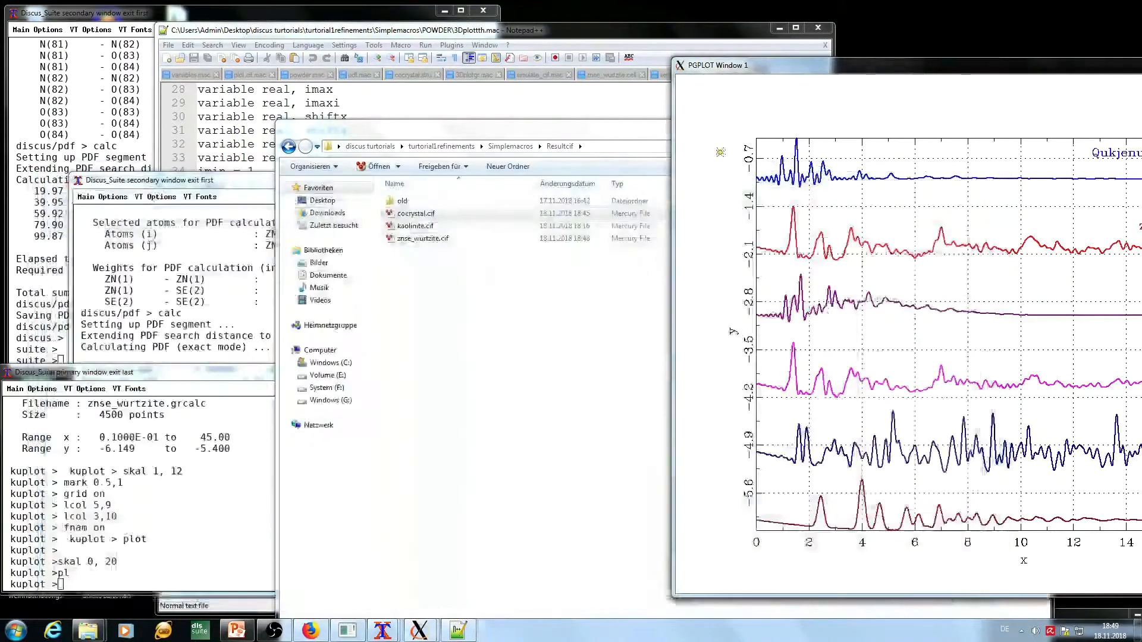
# Navigate from Resultcif to the POWDER folder in Simplemacros and copy its full path.
pyautogui.click(512, 153)
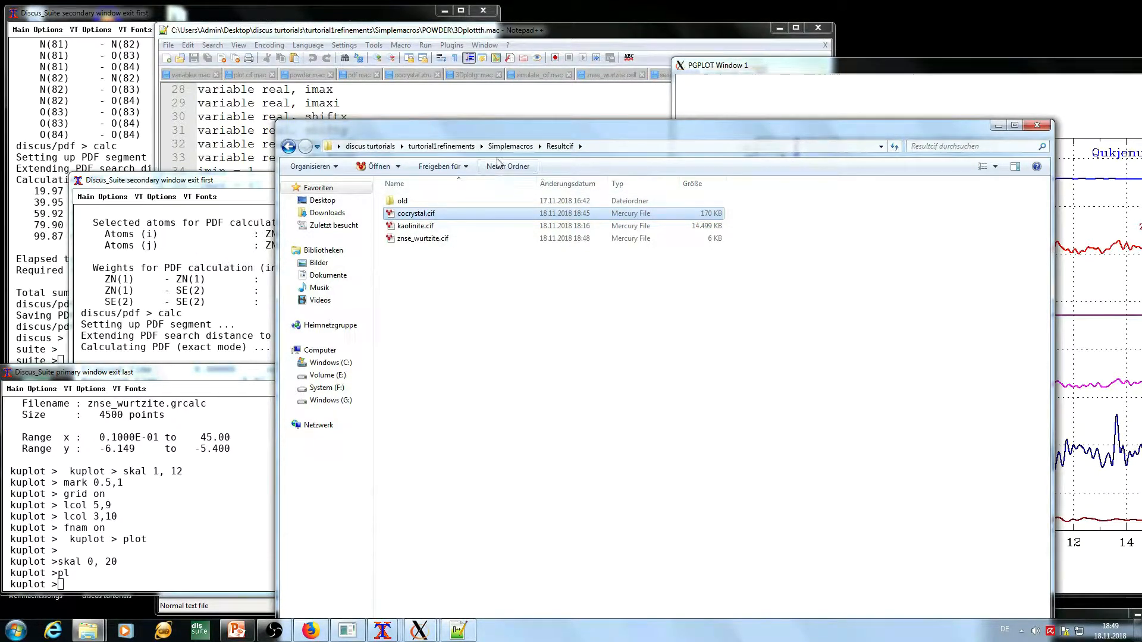
pyautogui.click(510, 146)
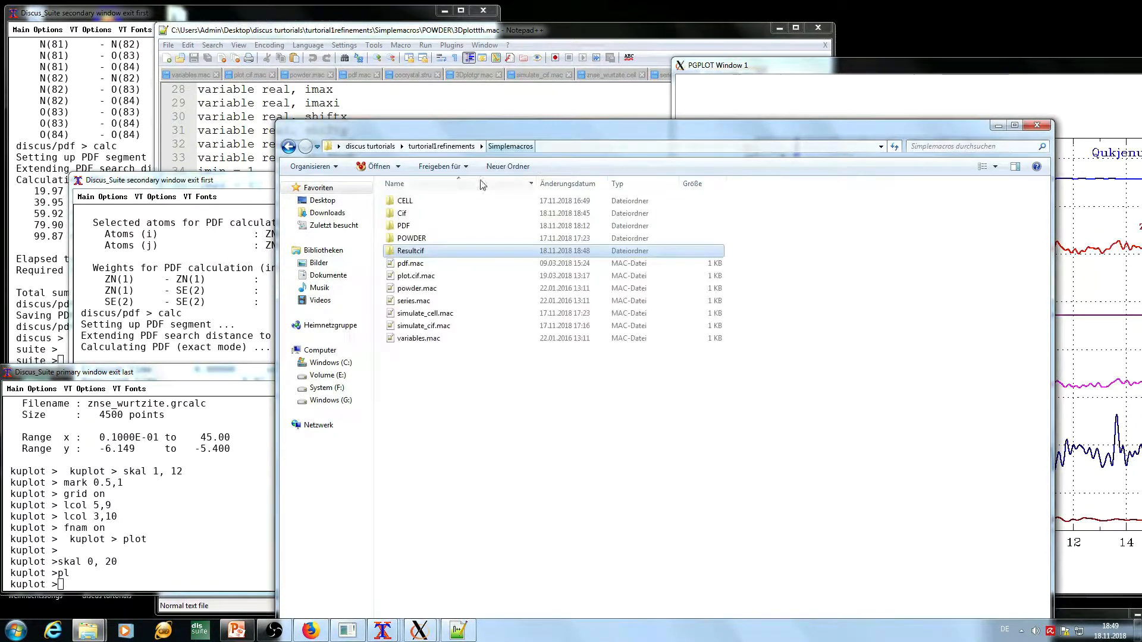
pyautogui.doubleClick(419, 252)
pyautogui.press('BackSpace')
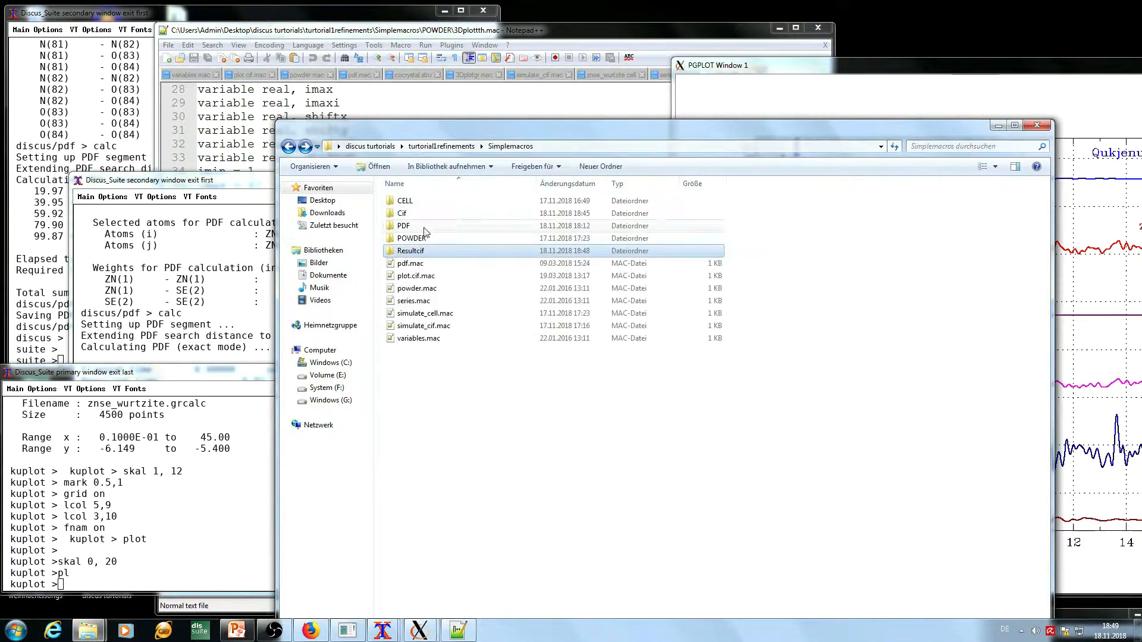
pyautogui.doubleClick(436, 239)
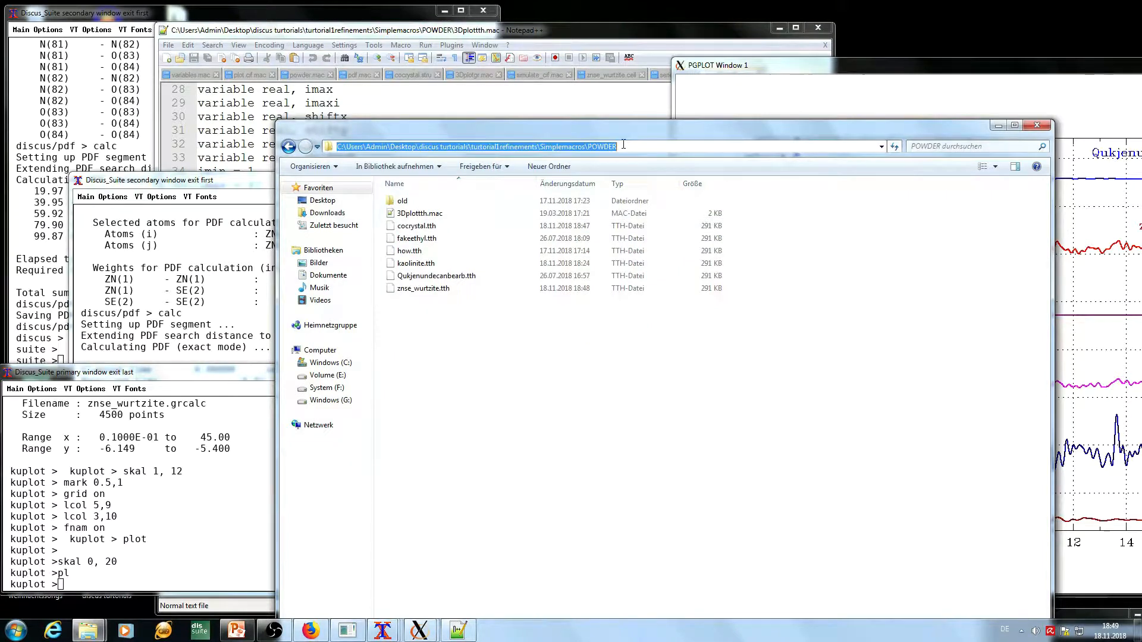
# Reset KUPLOT with rese and change its working directory to the Simplemacros POWDER folder.
pyautogui.click(160, 516)
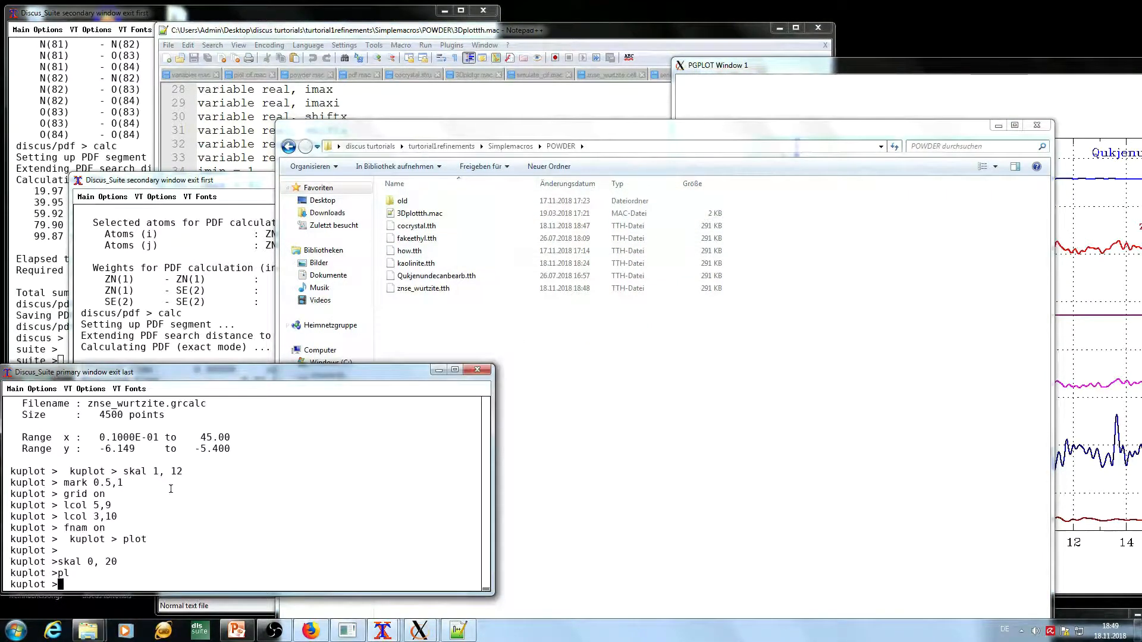
pyautogui.write('rese')
pyautogui.press('Return')
pyautogui.write('cd')
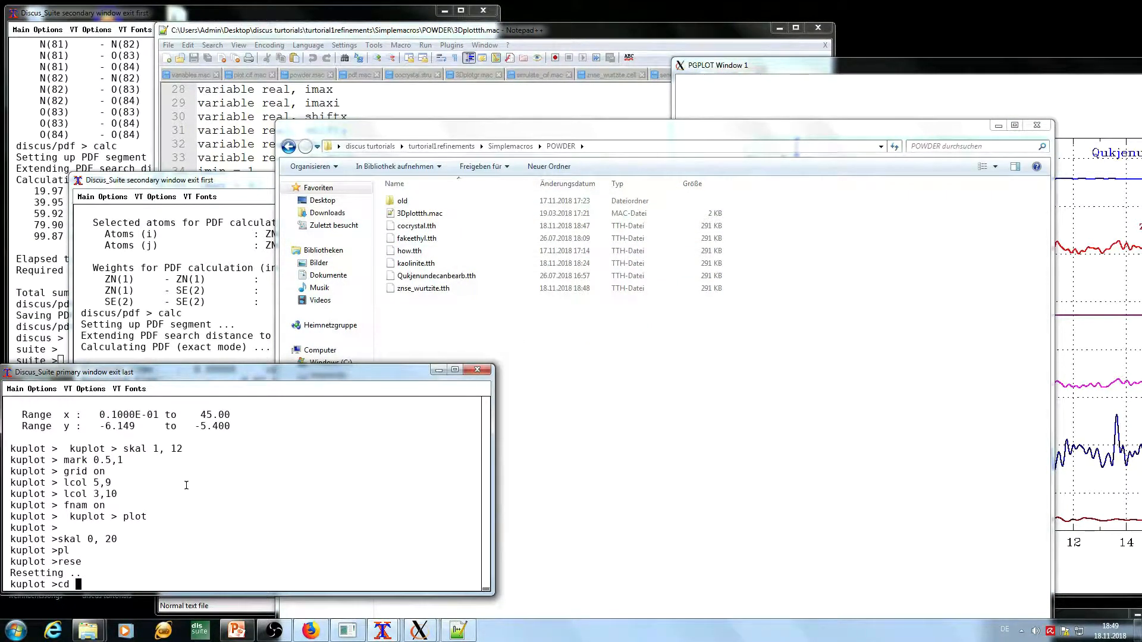
pyautogui.write('C:\\Users\\Admin\\Desktop\\discus turtorials\\turtorial1refinements\\Simplemacros\\POWDER')
pyautogui.press('Return')
# Load cocrystal.tth as xy data in KUPLOT, plot it, and move the plot window into full view.
pyautogui.write('load ')
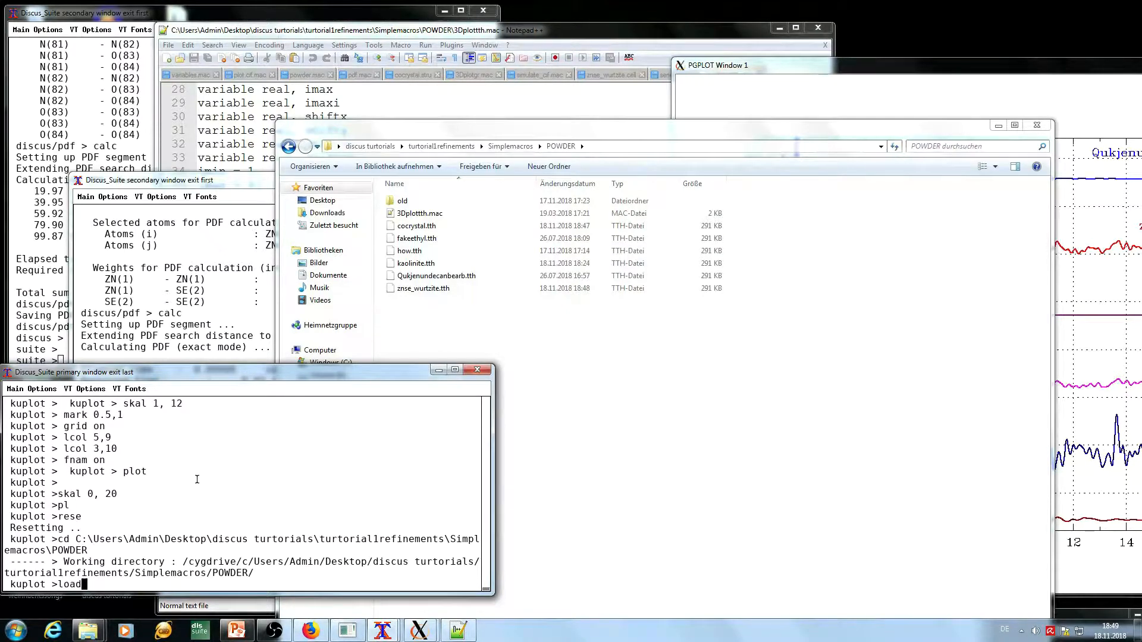
pyautogui.write('xy, cocrystal.tth')
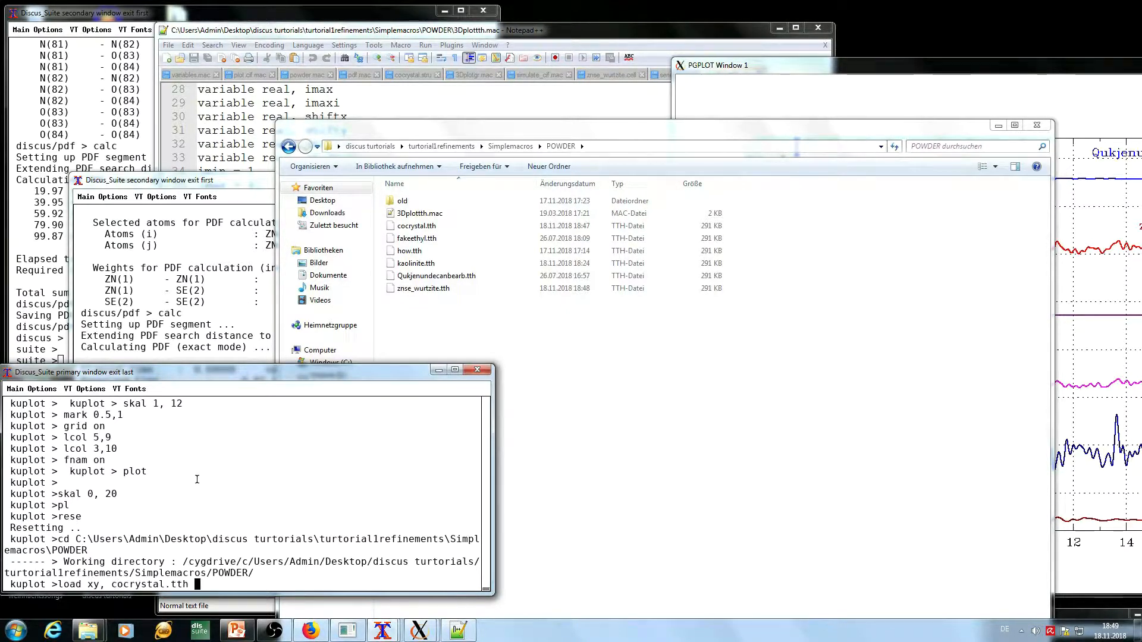
pyautogui.press('Return')
pyautogui.write('ot >o')
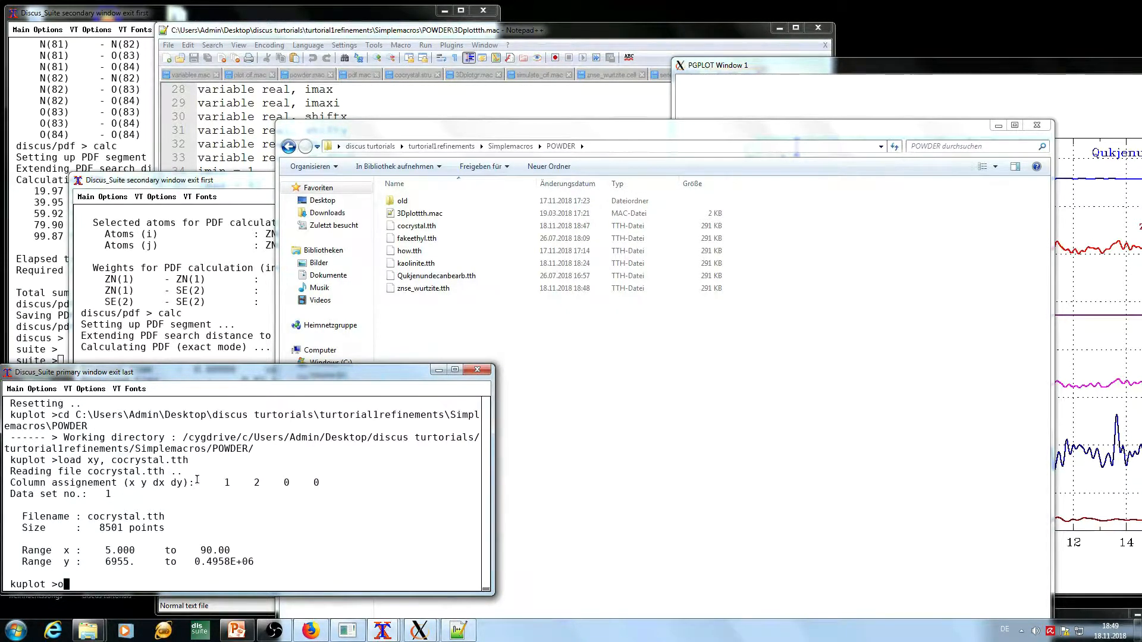
pyautogui.press('BackSpace')
pyautogui.write('pl')
pyautogui.press('Return')
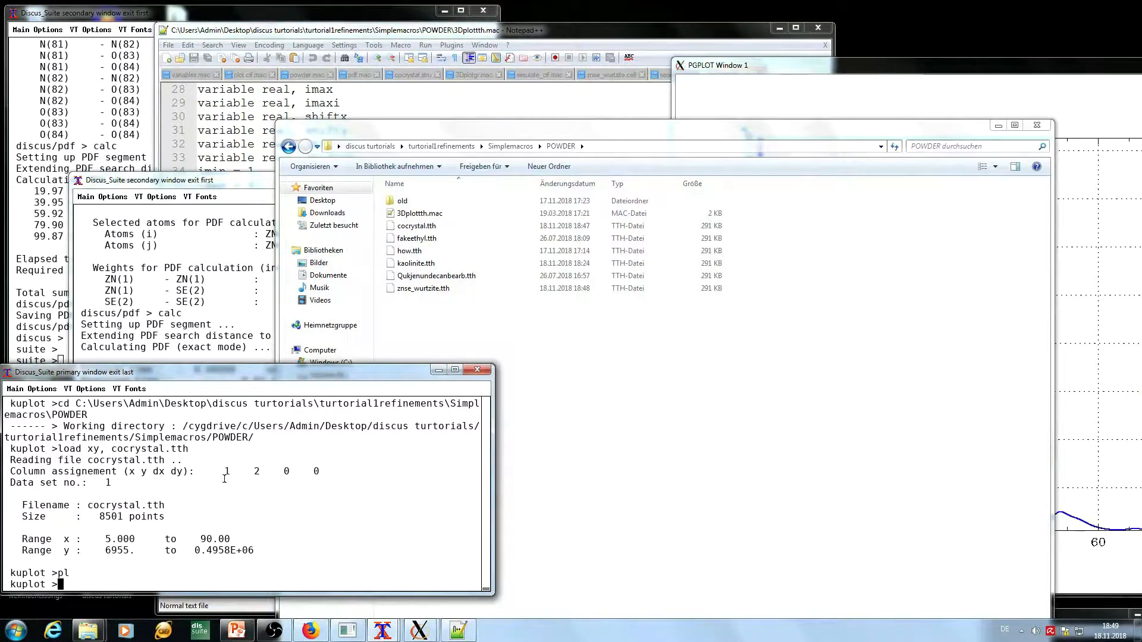
pyautogui.moveTo(892, 66); pyautogui.dragTo(630, 41)
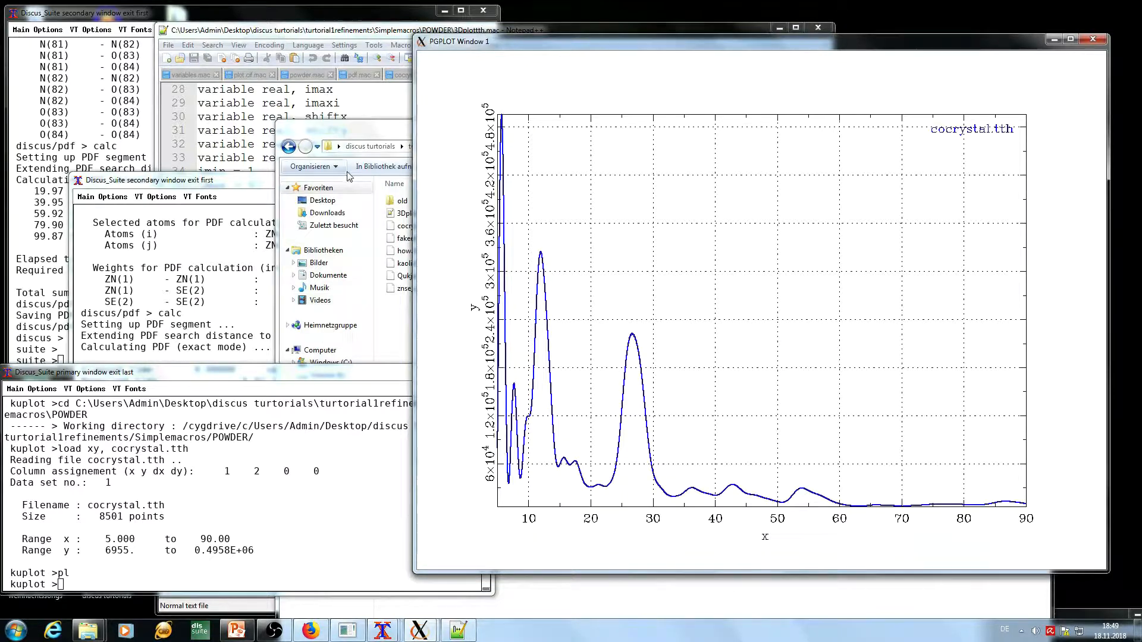
# Bring Explorer to the front and return from POWDER to the Simplemacros folder.
pyautogui.click(397, 339)
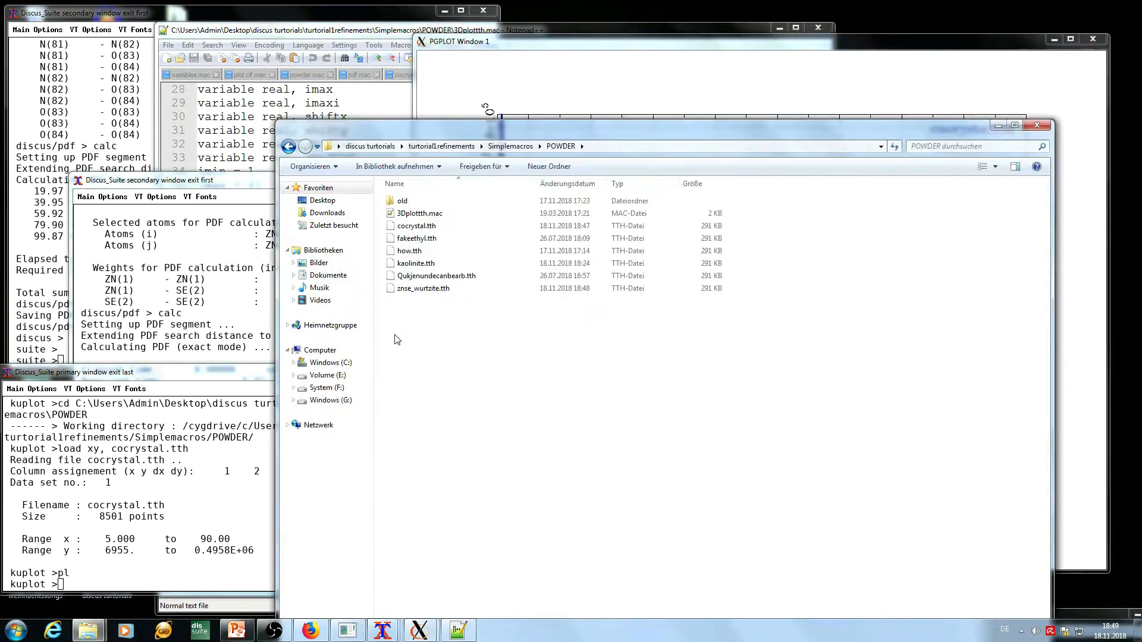
pyautogui.click(512, 148)
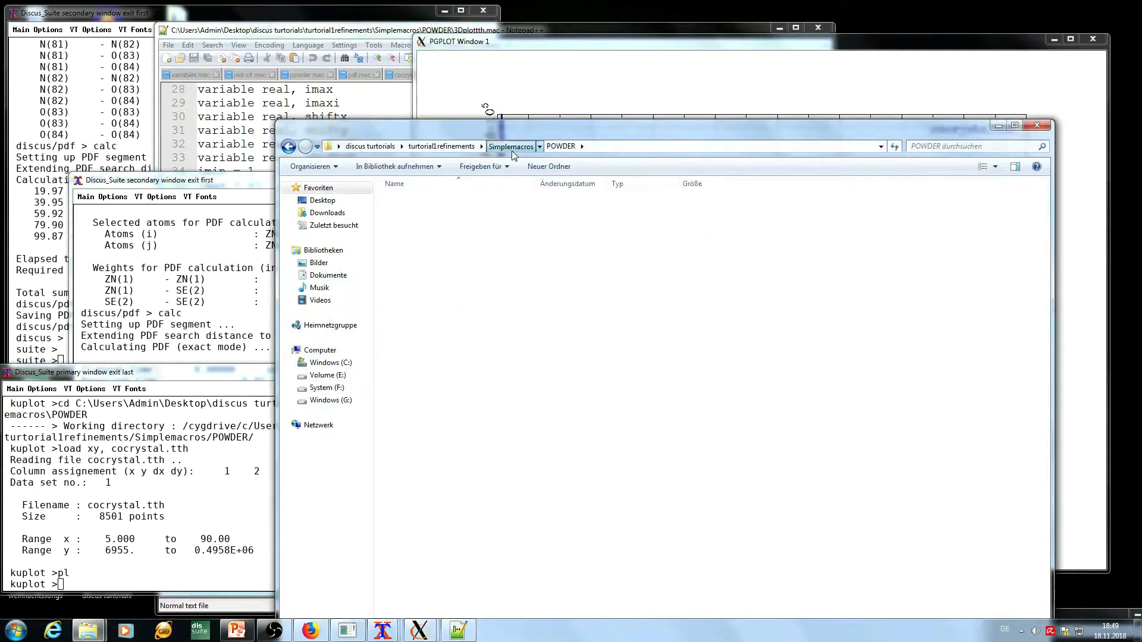
pyautogui.click(489, 440)
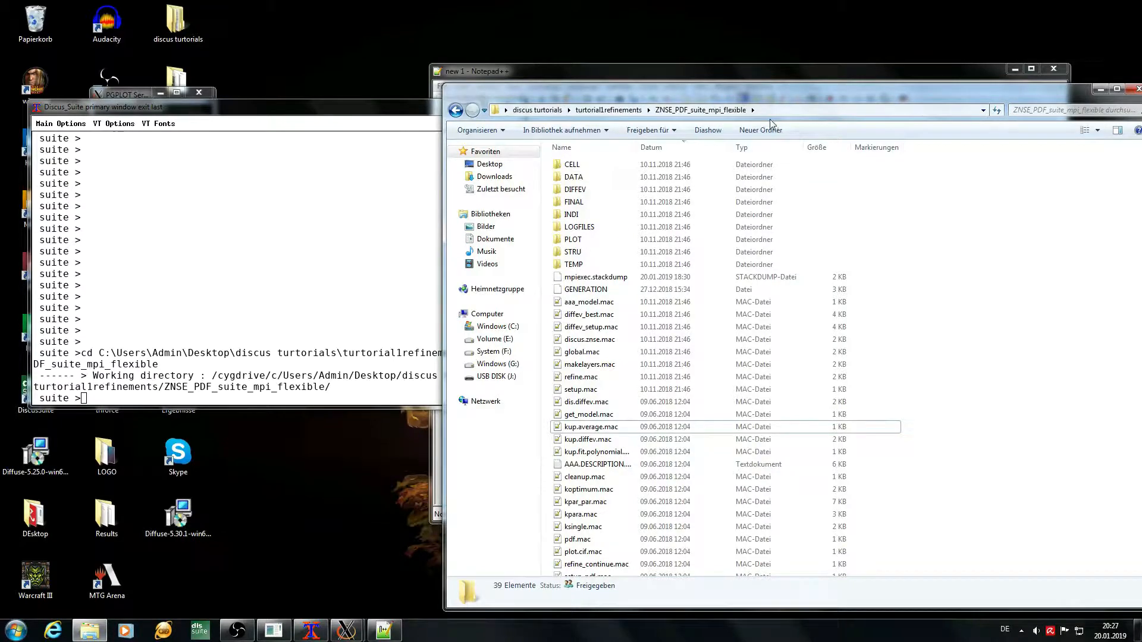
pyautogui.click(789, 116)
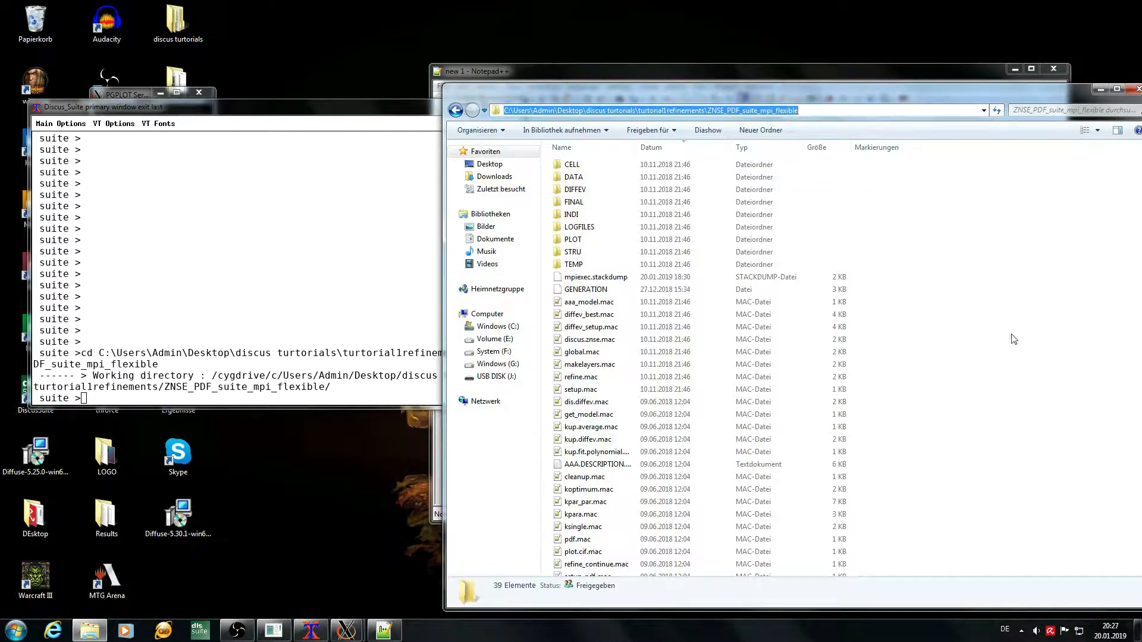
pyautogui.click(292, 371)
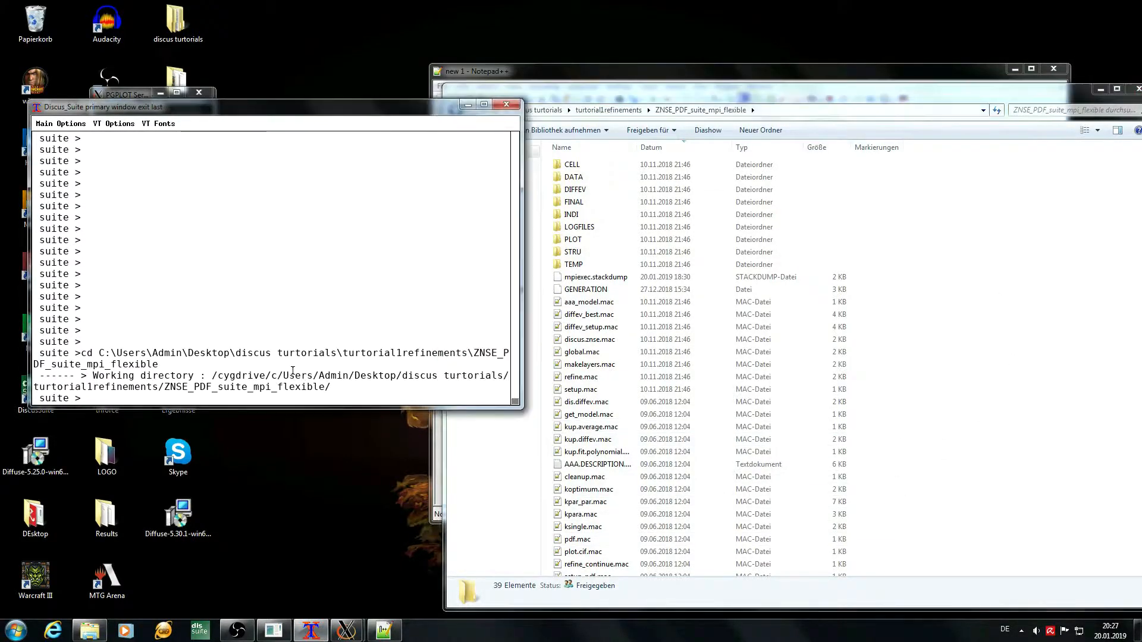
pyautogui.write('@refine.mac')
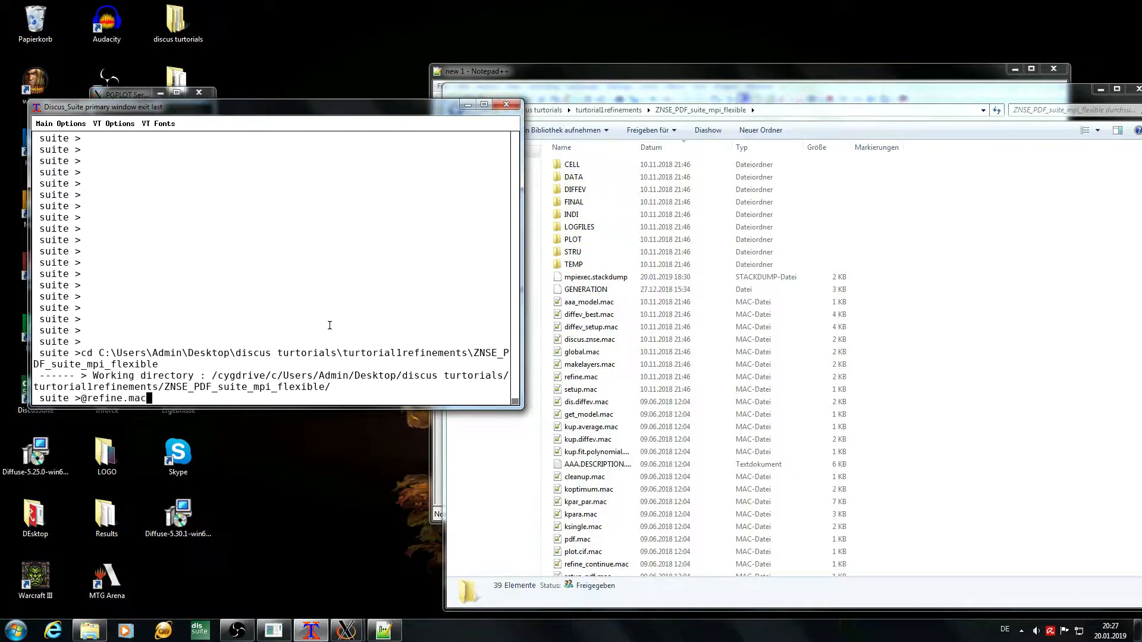
pyautogui.press('Return')
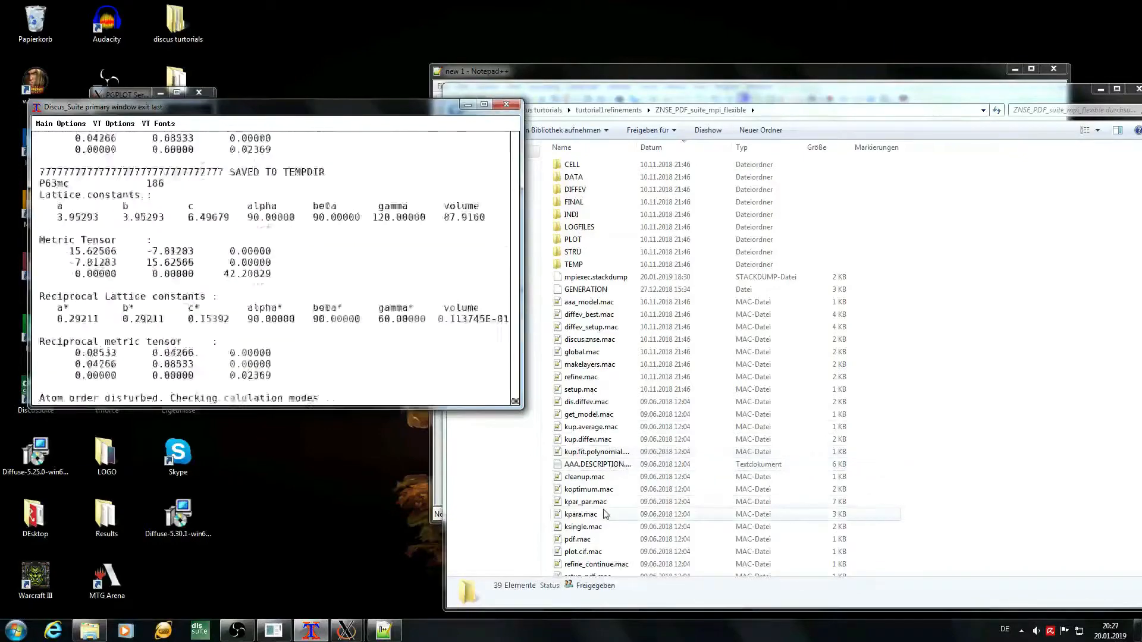
# Open refine.mac in Notepad++ and check the number of refinement cycles in the do loop, returning to Explorer.
pyautogui.doubleClick(580, 377)
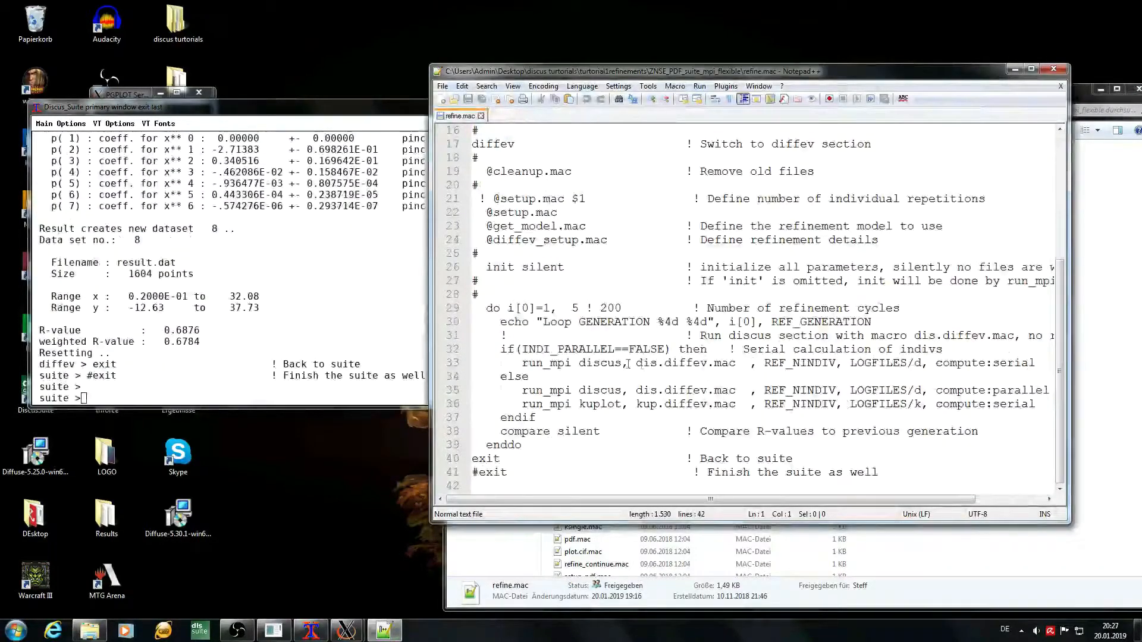
pyautogui.moveTo(579, 311); pyautogui.dragTo(573, 309)
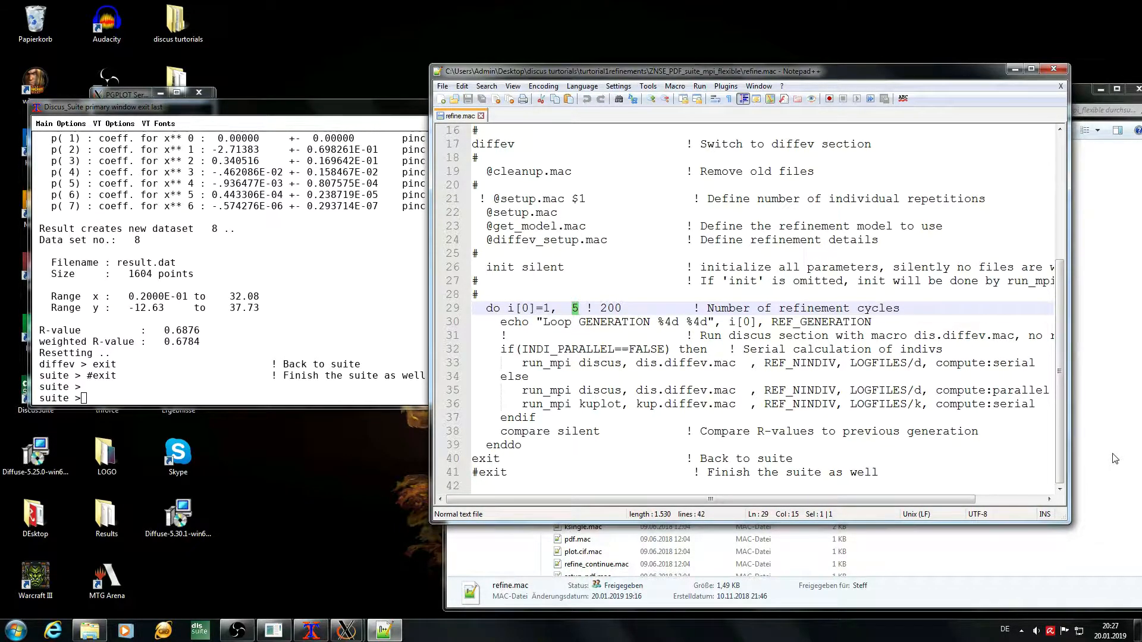
pyautogui.click(1095, 400)
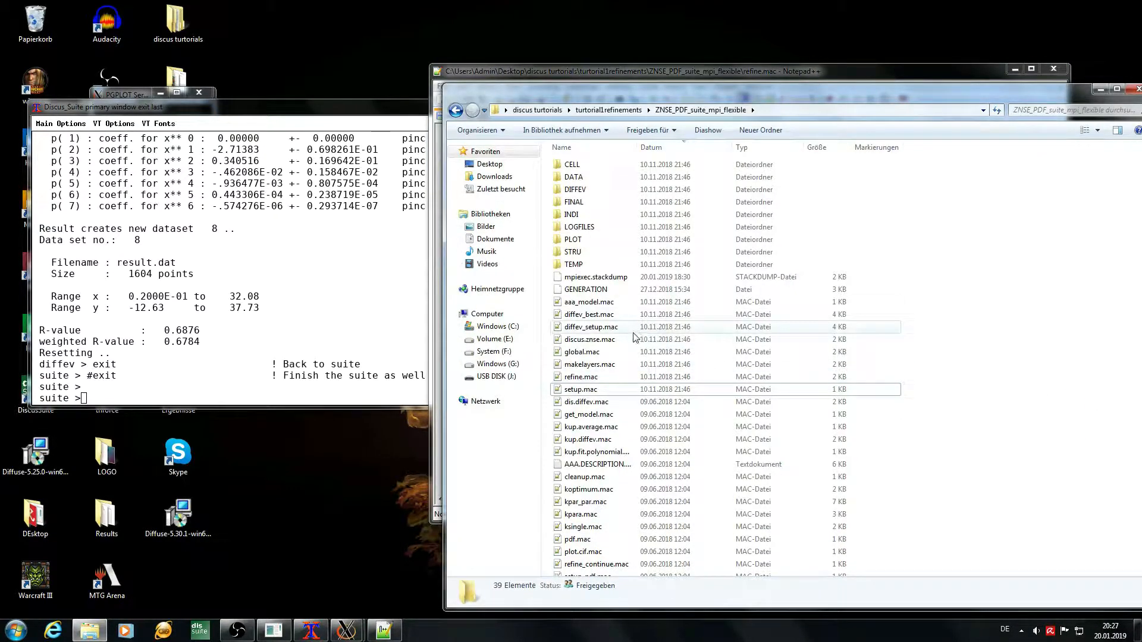
# Open diffev_best.mac, examine the refined P_lata, P_latc and P_z_zn parameters, and close the editor.
pyautogui.doubleClick(612, 317)
pyautogui.moveTo(1057, 160); pyautogui.dragTo(1030, 311)
pyautogui.moveTo(522, 267); pyautogui.dragTo(474, 259)
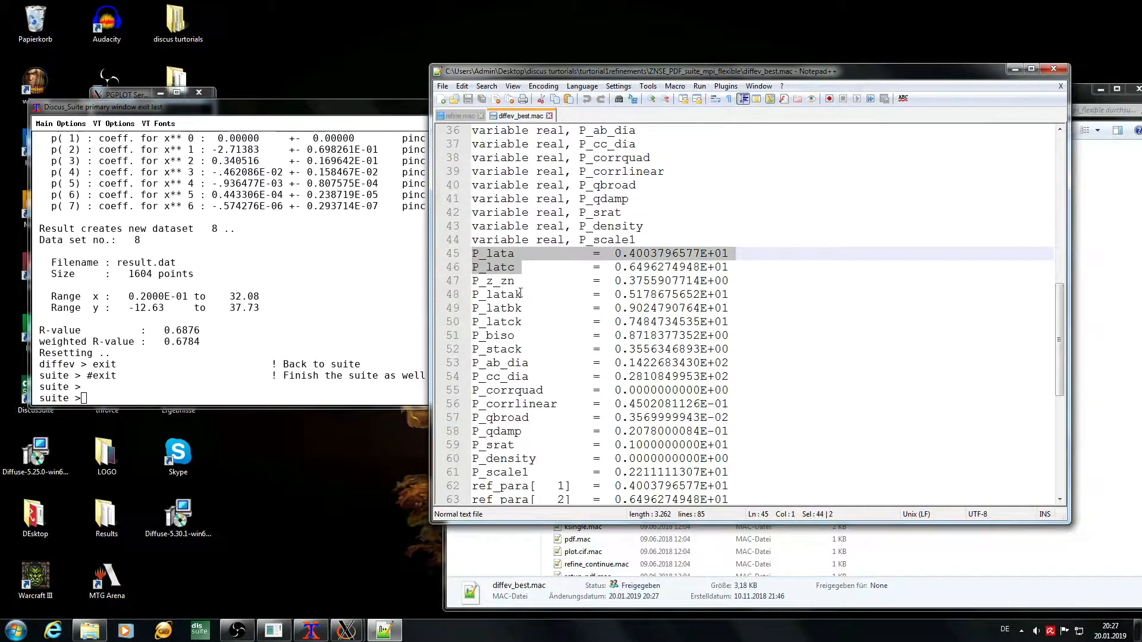
pyautogui.moveTo(519, 283); pyautogui.dragTo(462, 281)
pyautogui.click(867, 330)
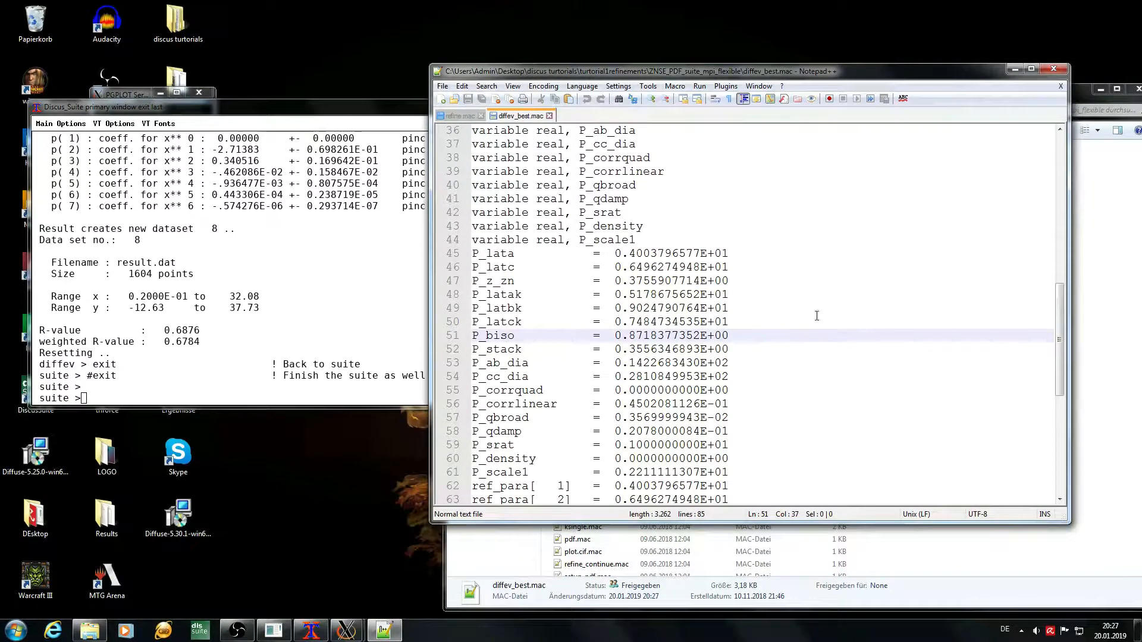
pyautogui.click(1053, 68)
pyautogui.click(966, 351)
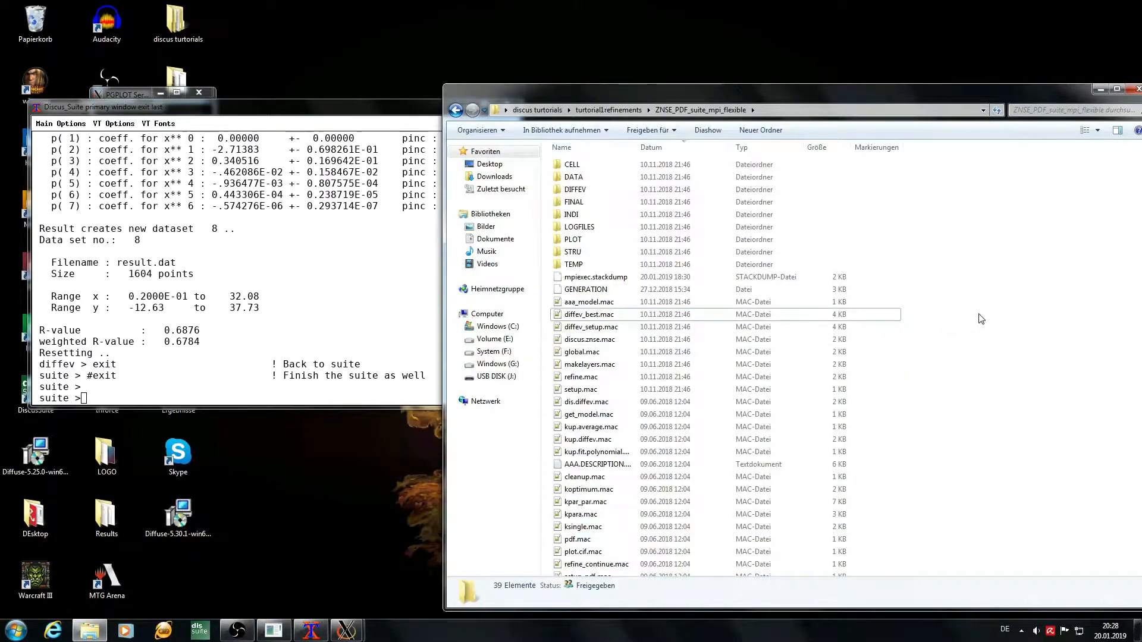
# View znse_wurtzite.cell and kaolinite.cell from the refinement project's CELL folder, and return to Explorer.
pyautogui.scroll(-1, 928, 462)
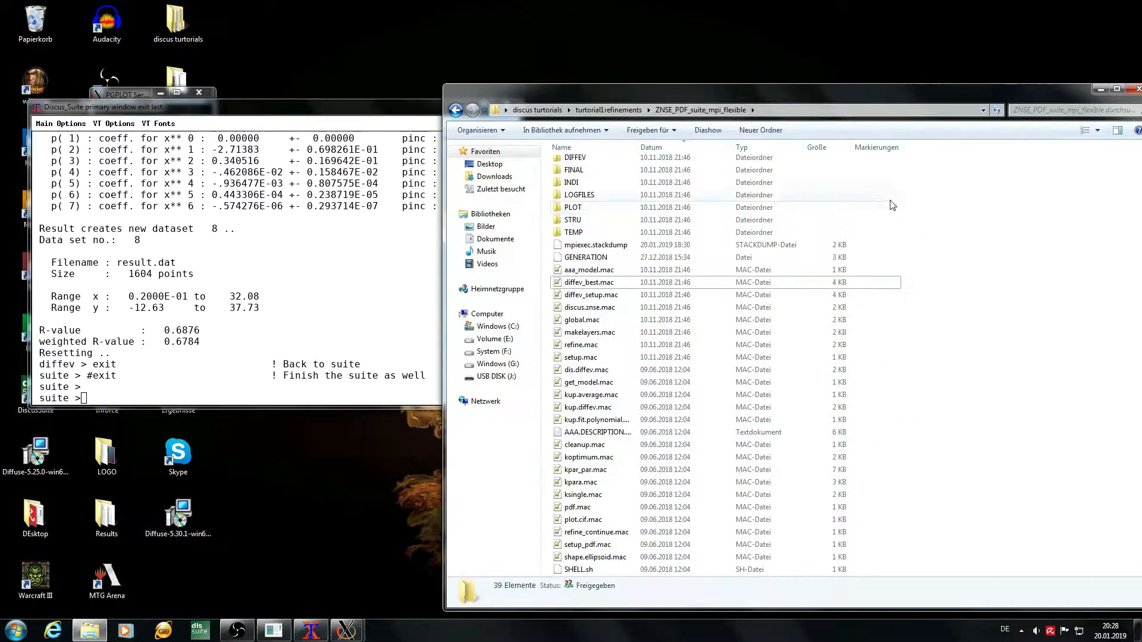
pyautogui.scroll(1, 783, 282)
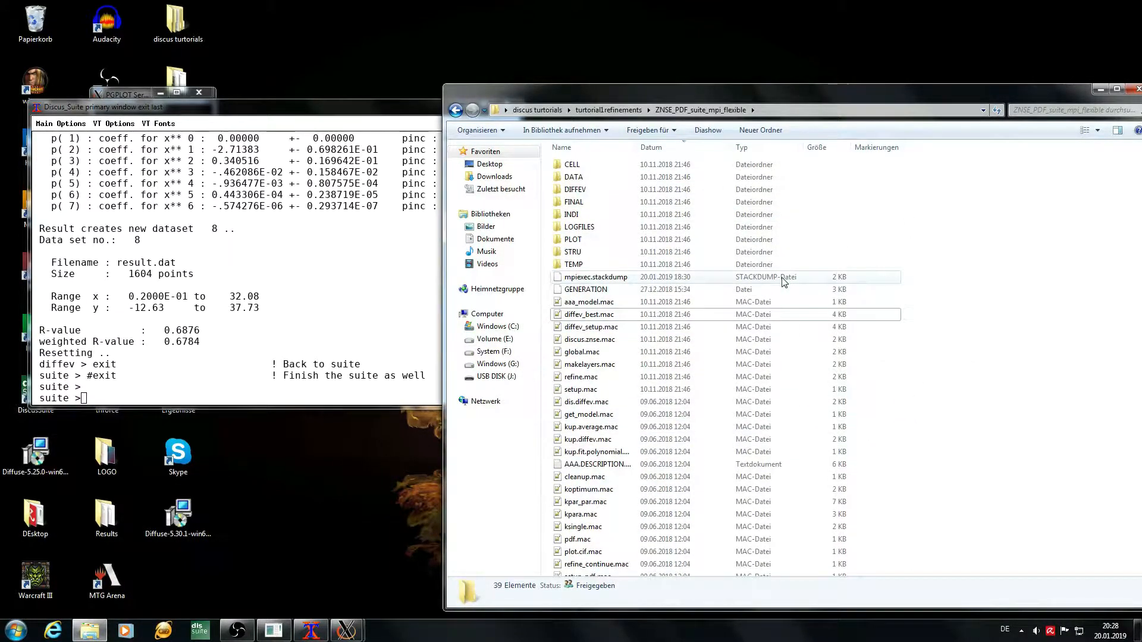
pyautogui.doubleClick(725, 169)
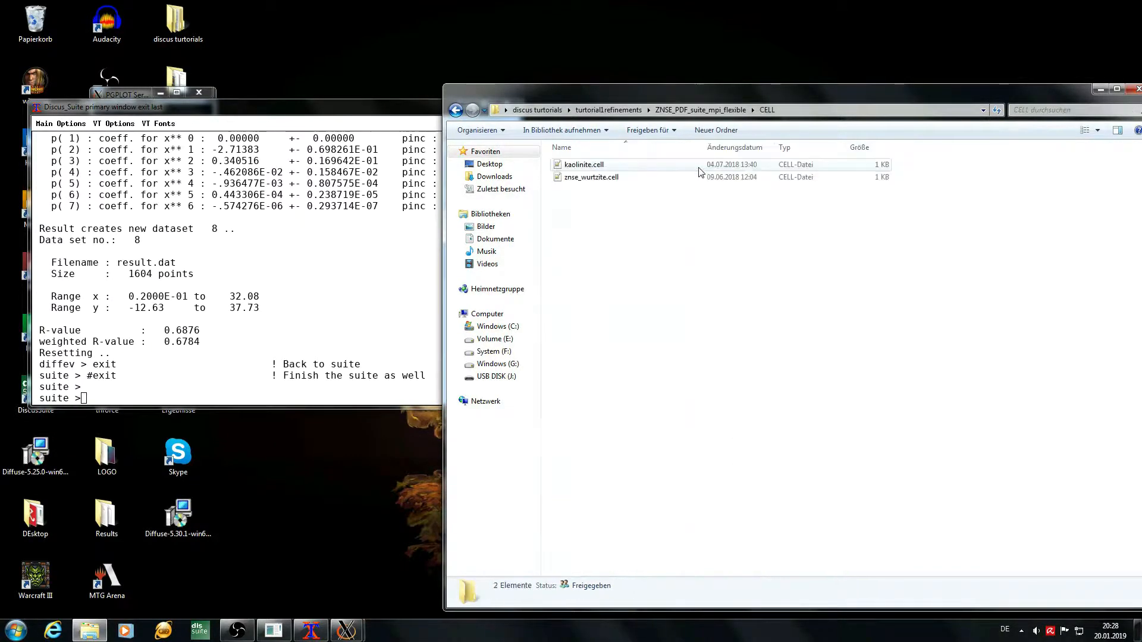
pyautogui.click(595, 177)
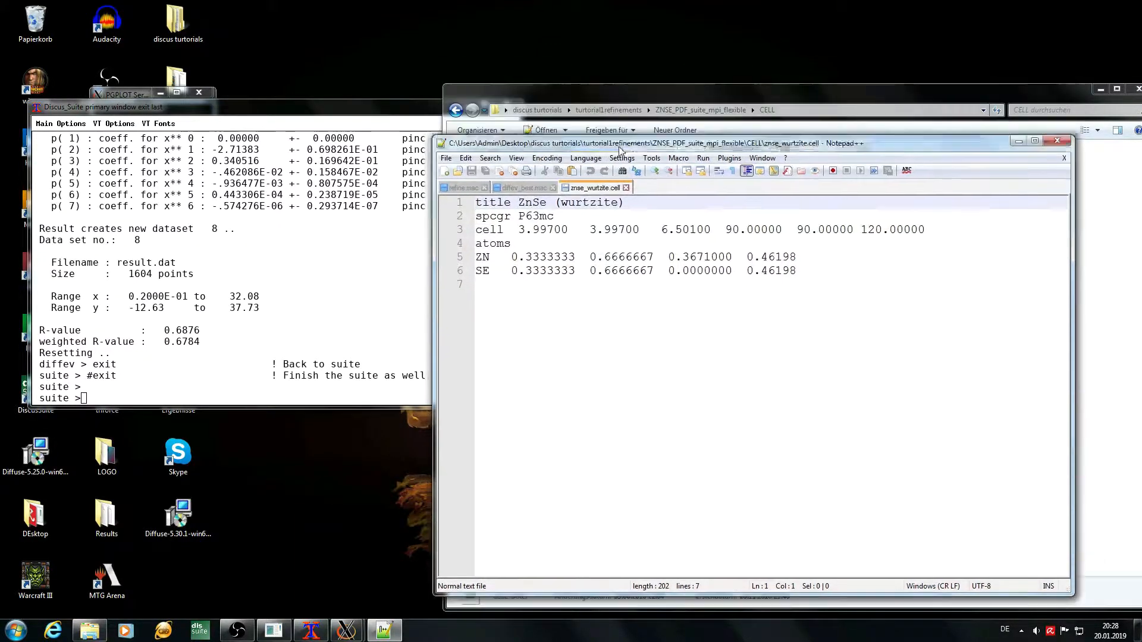
pyautogui.moveTo(619, 117); pyautogui.dragTo(634, 204)
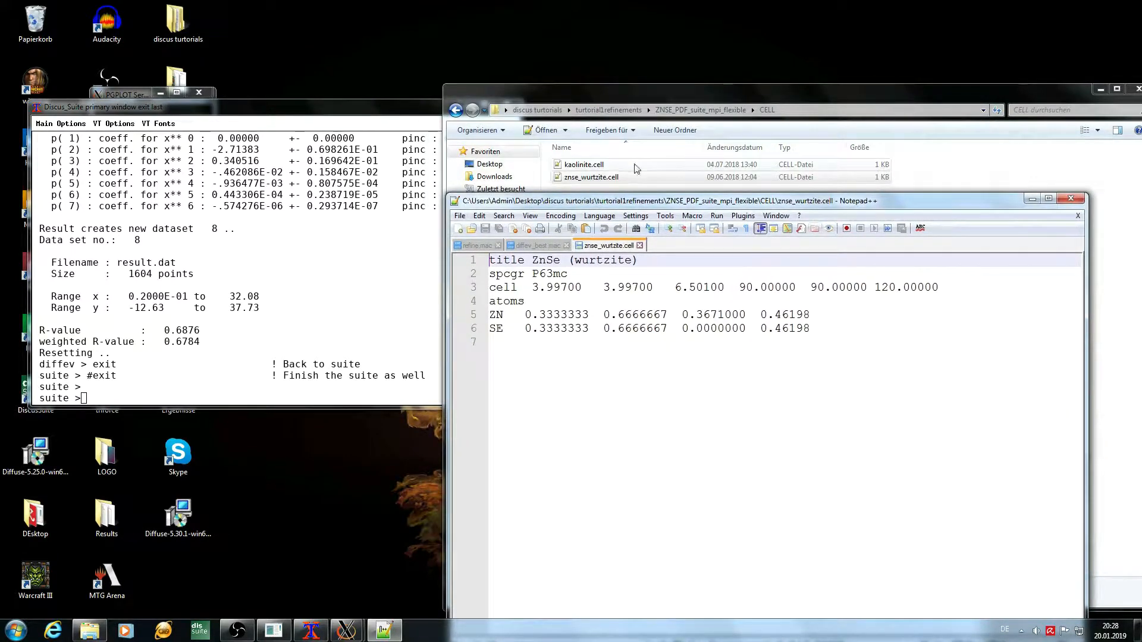
pyautogui.doubleClick(611, 165)
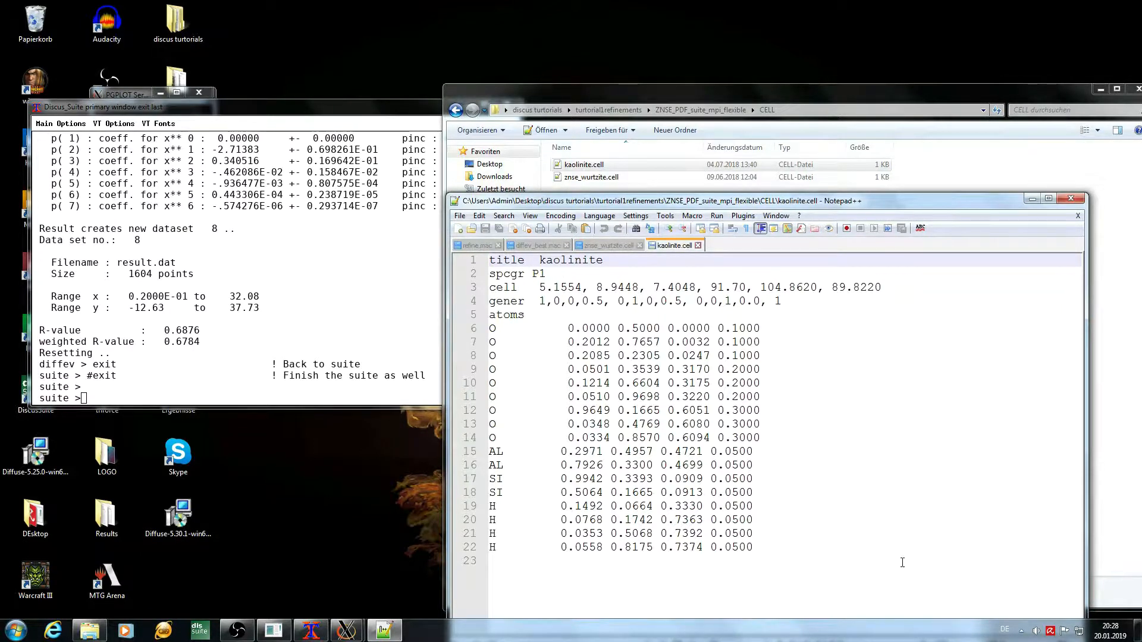
pyautogui.click(989, 178)
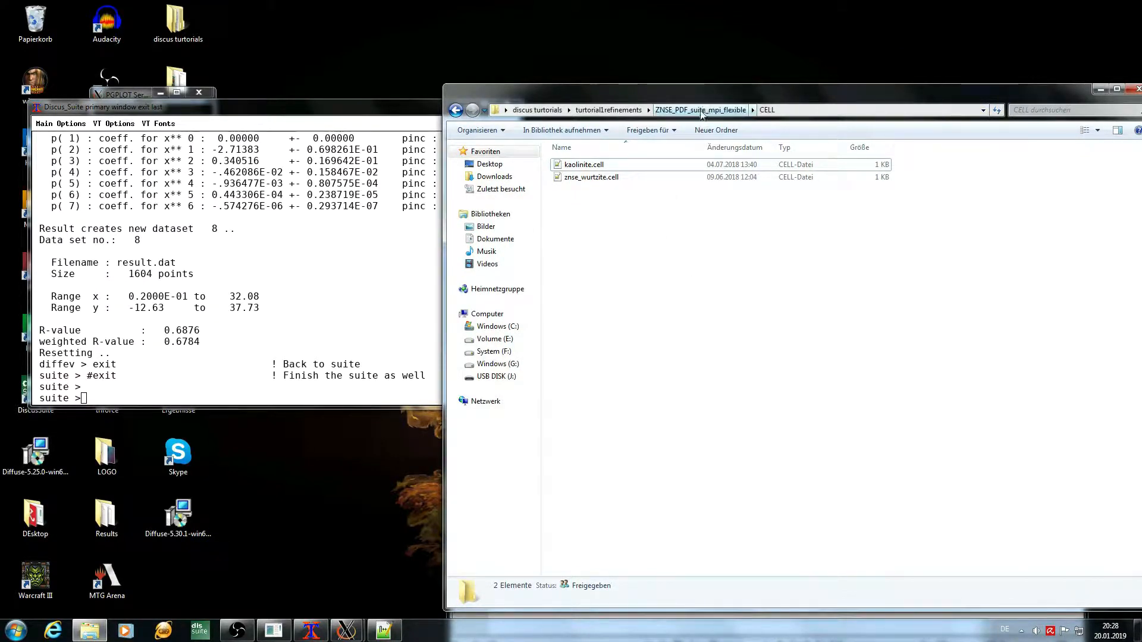
# Look through the refinement project's DATA folder, locate PD32ZS56.DAT, view otherdatafile.DAT in Notepad++, and return to Explorer.
pyautogui.click(694, 111)
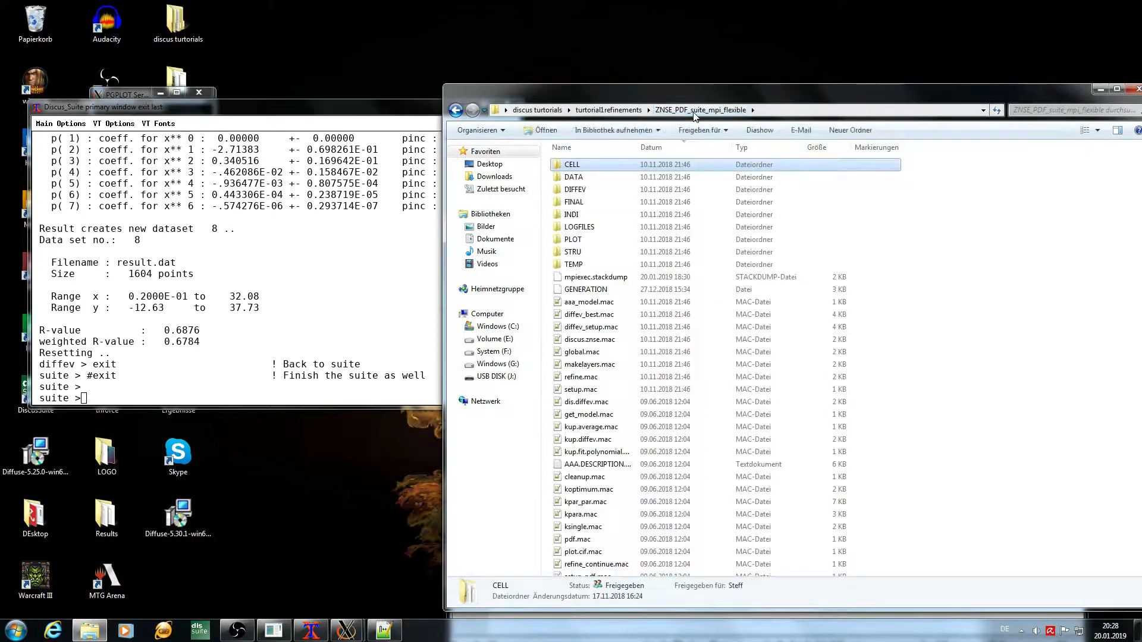
pyautogui.doubleClick(592, 178)
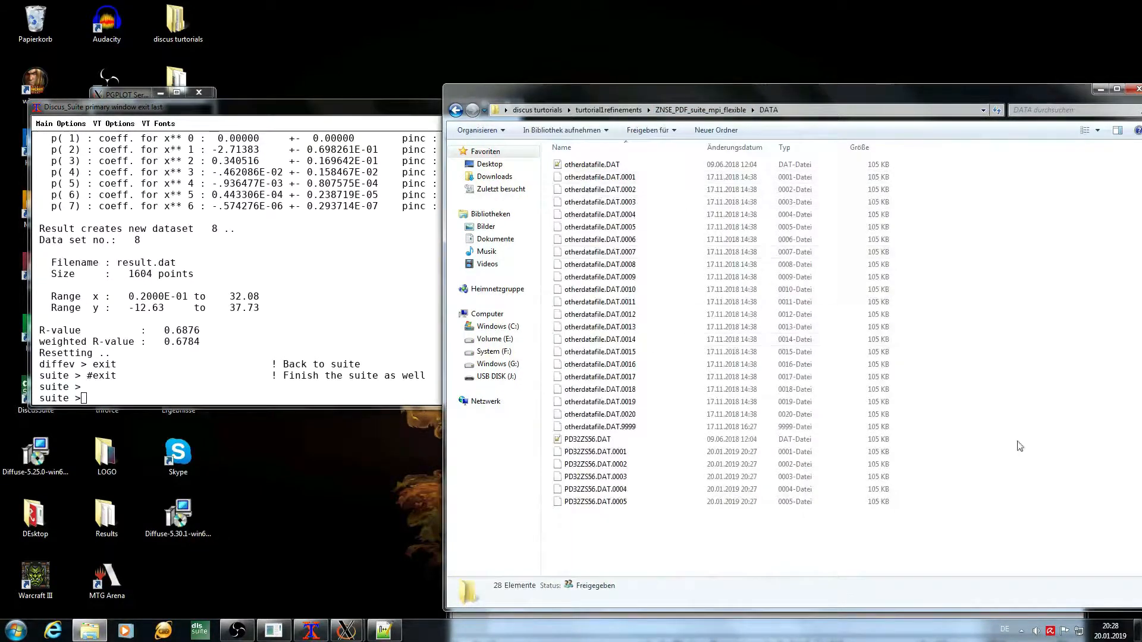
pyautogui.moveTo(896, 537); pyautogui.dragTo(578, 443)
pyautogui.click(578, 443)
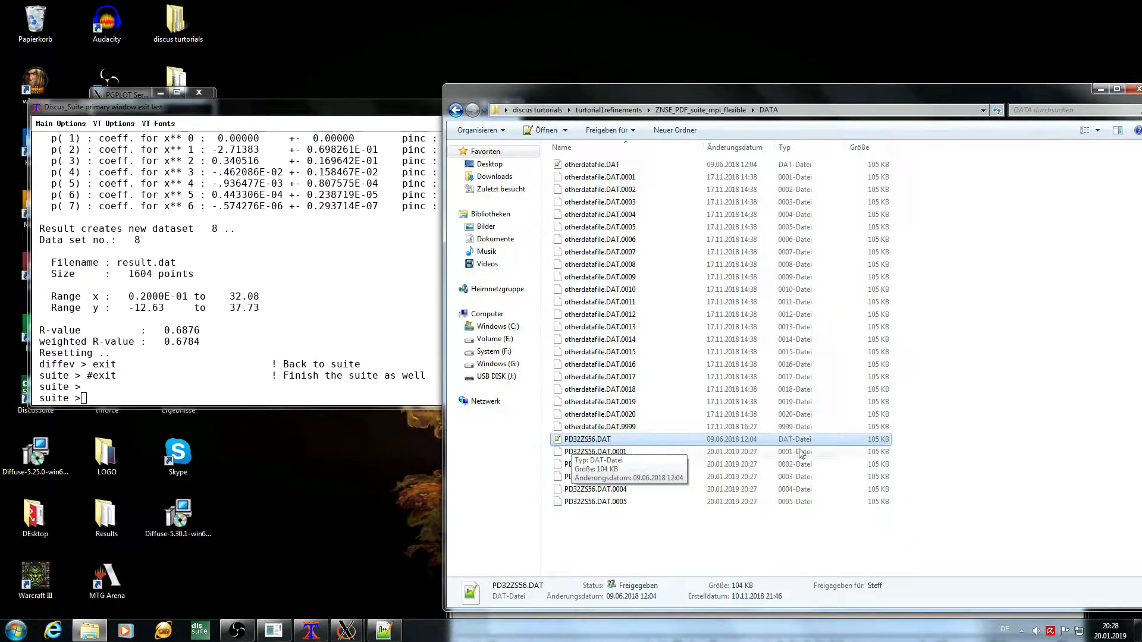
pyautogui.click(1014, 284)
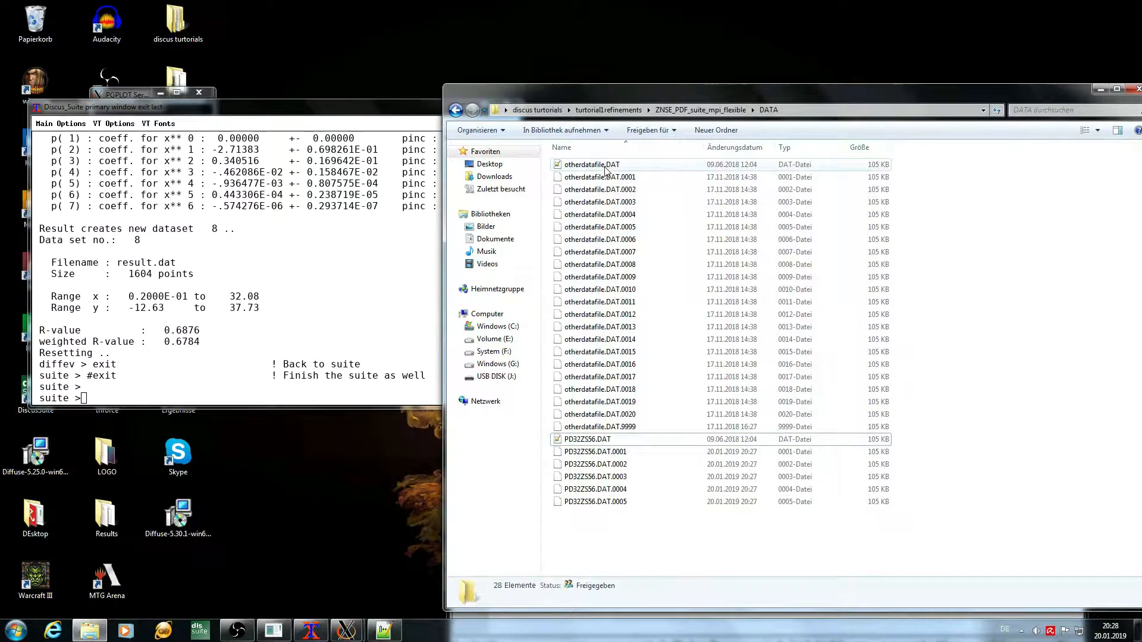
pyautogui.moveTo(606, 170)
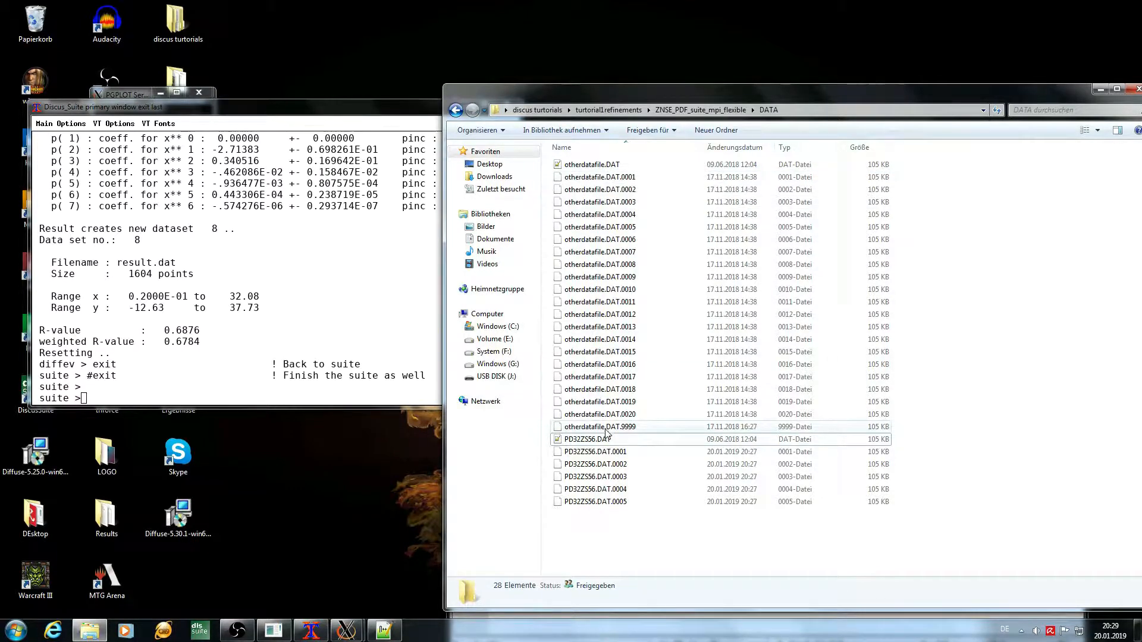
pyautogui.doubleClick(585, 169)
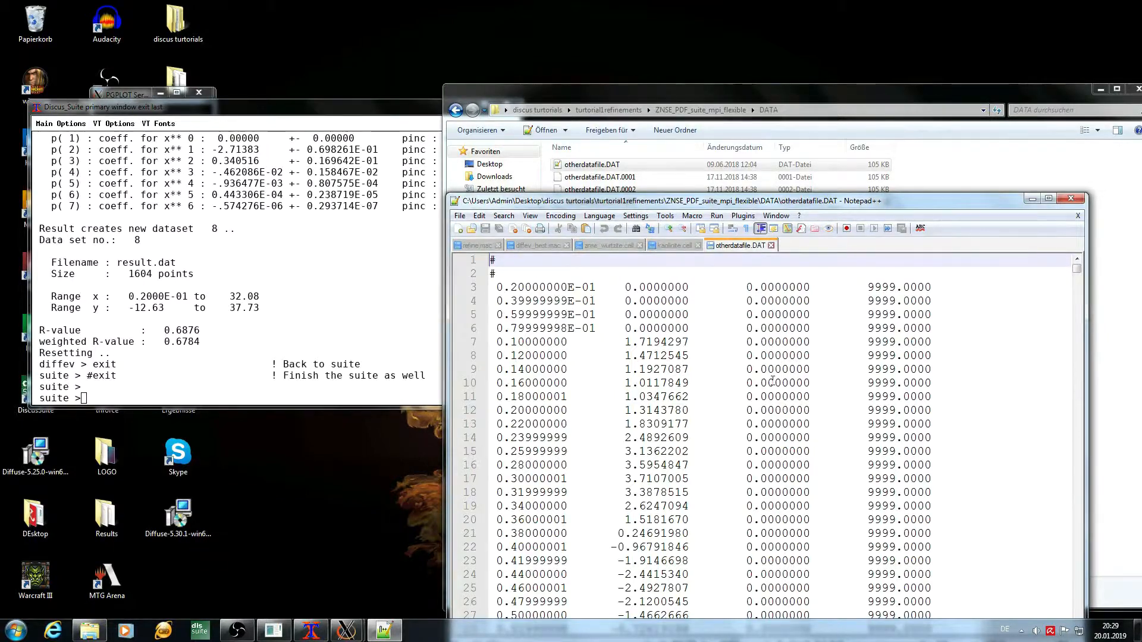
pyautogui.click(961, 173)
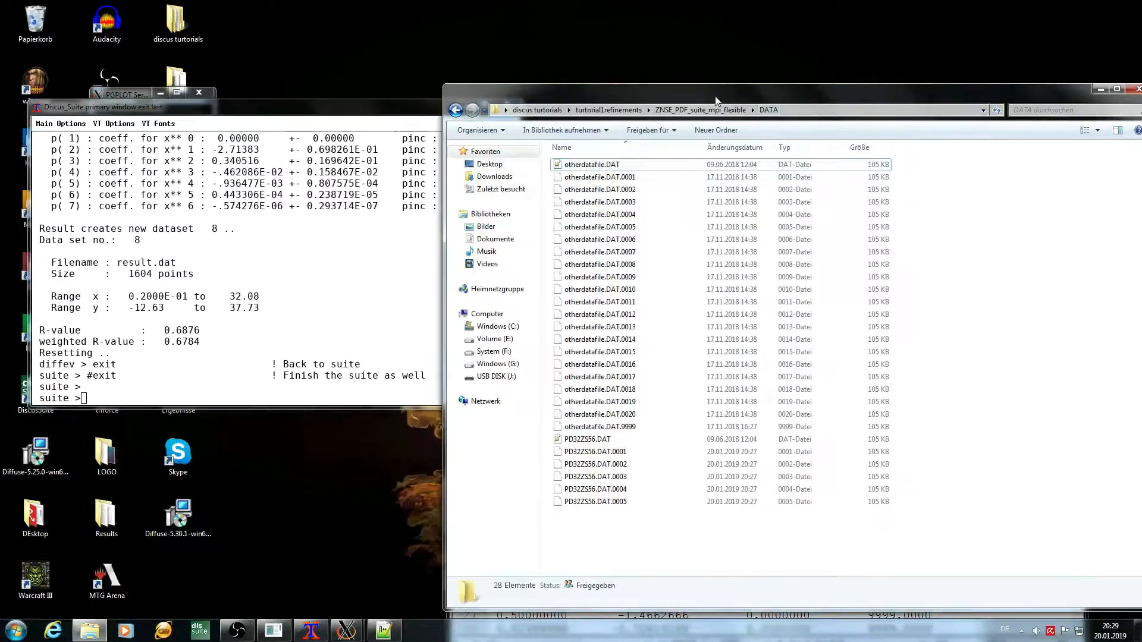
# Look into the project's DIFFEV, FINAL, INDI and LOGFILES folders one after another, returning to the project folder.
pyautogui.click(684, 115)
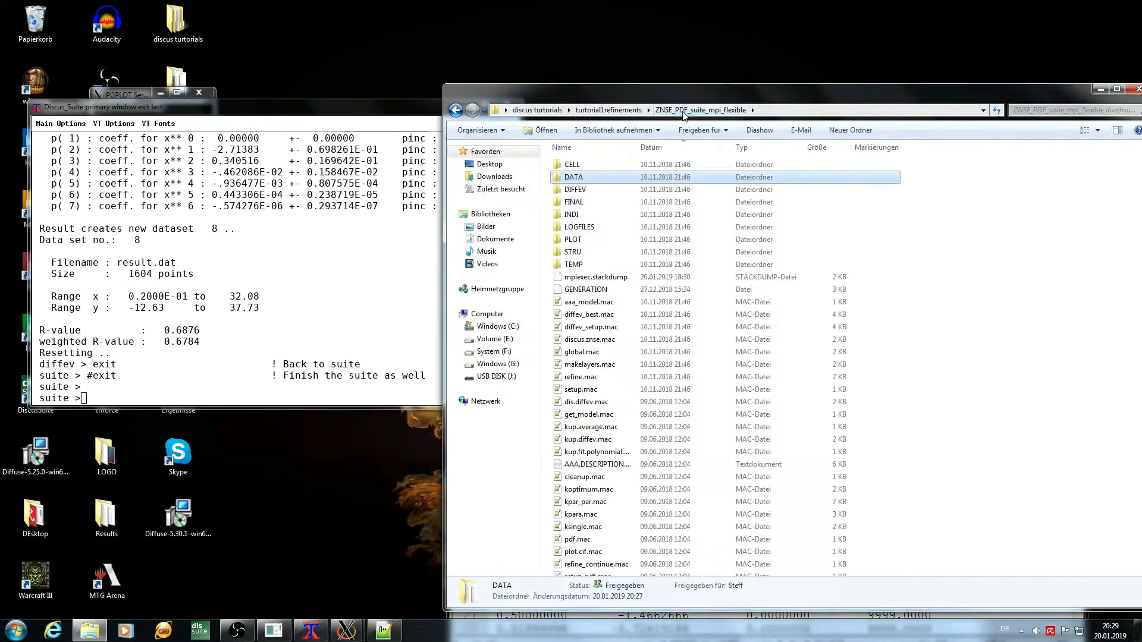
pyautogui.click(585, 193)
pyautogui.doubleClick(580, 191)
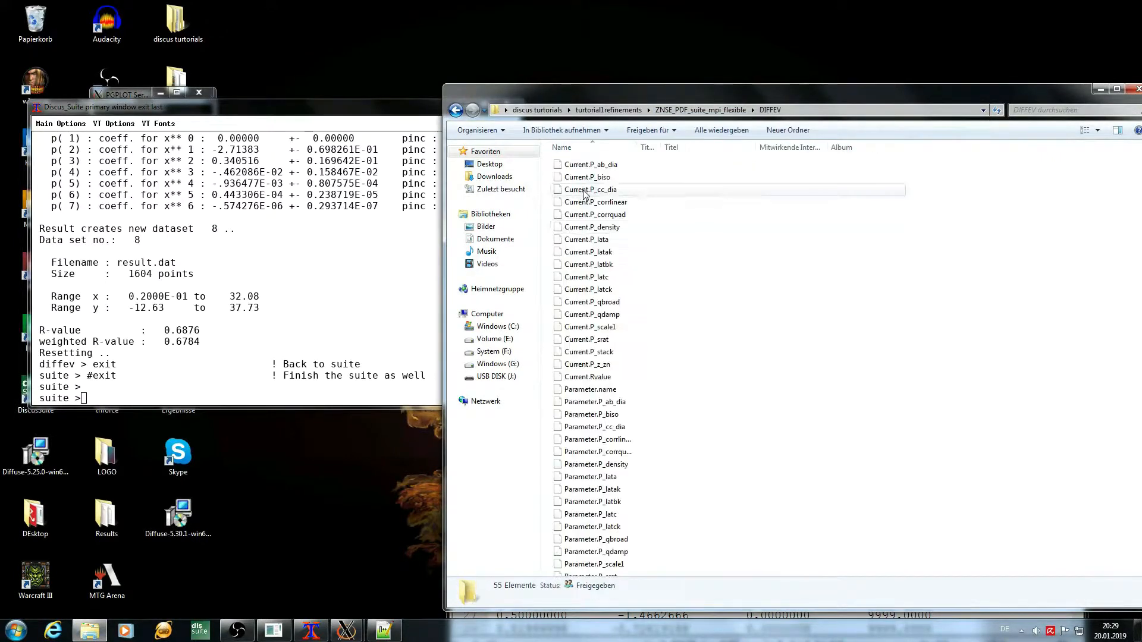
pyautogui.press('BackSpace')
pyautogui.doubleClick(593, 202)
pyautogui.press('BackSpace')
pyautogui.doubleClick(587, 217)
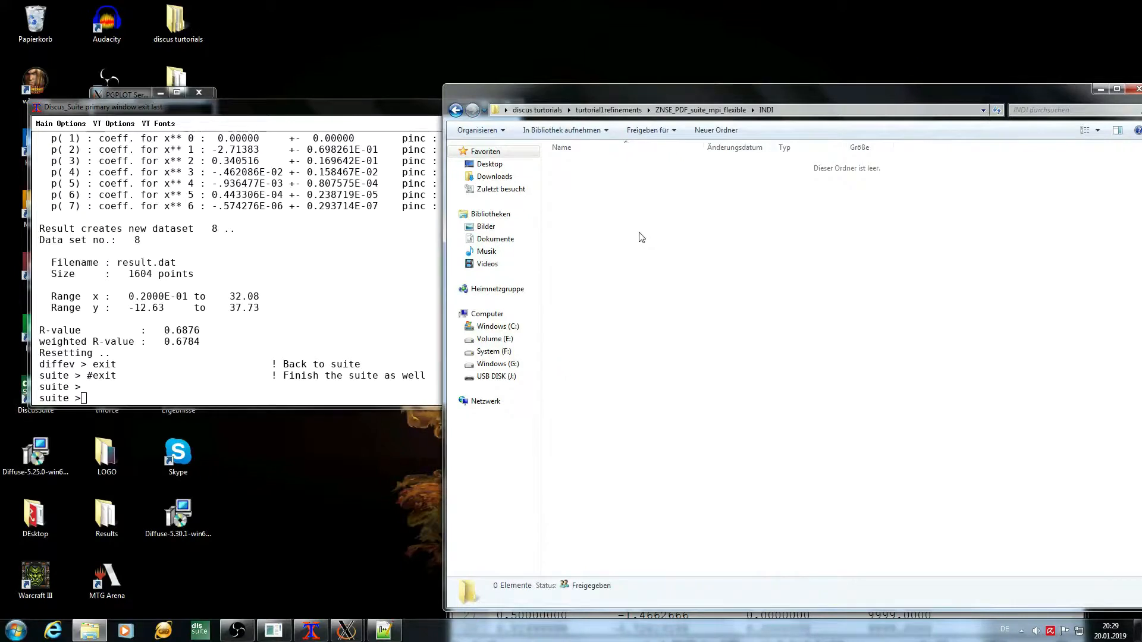
pyautogui.press('BackSpace')
pyautogui.doubleClick(613, 227)
pyautogui.press('BackSpace')
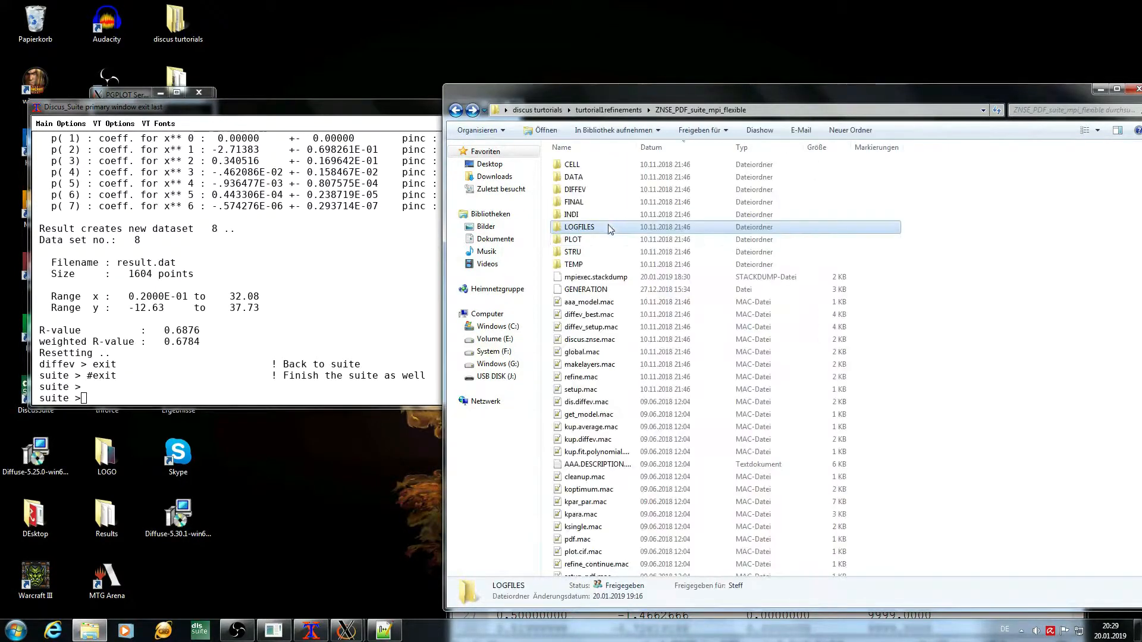
# Open result.cif from the PLOT folder in Mercury, inspect the structure by rotating it, and close Mercury.
pyautogui.doubleClick(602, 241)
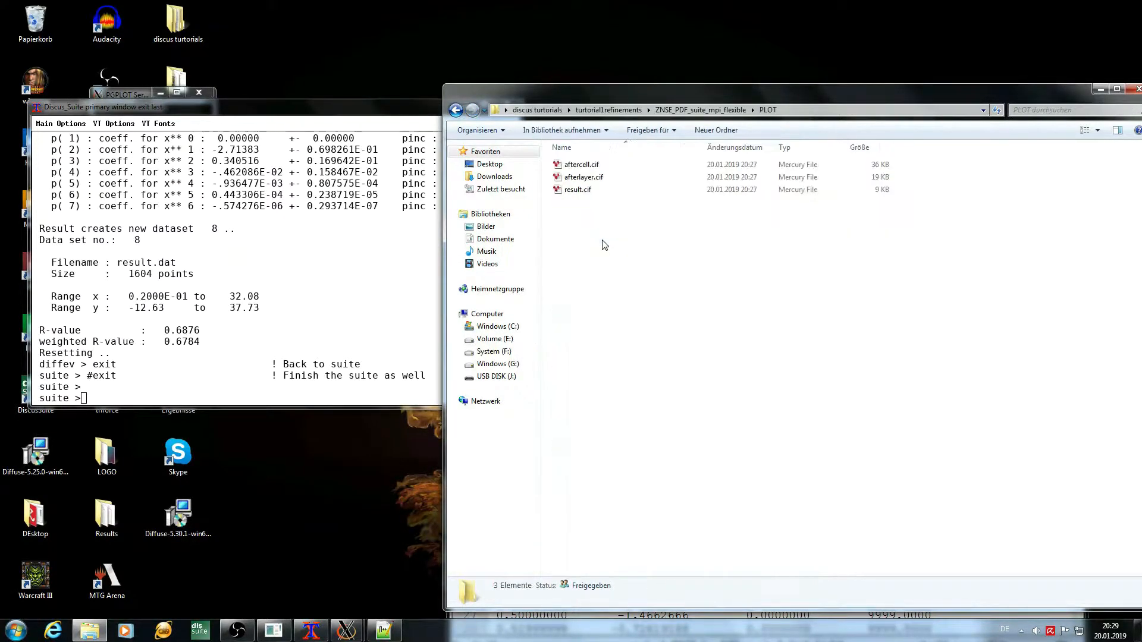
pyautogui.doubleClick(601, 190)
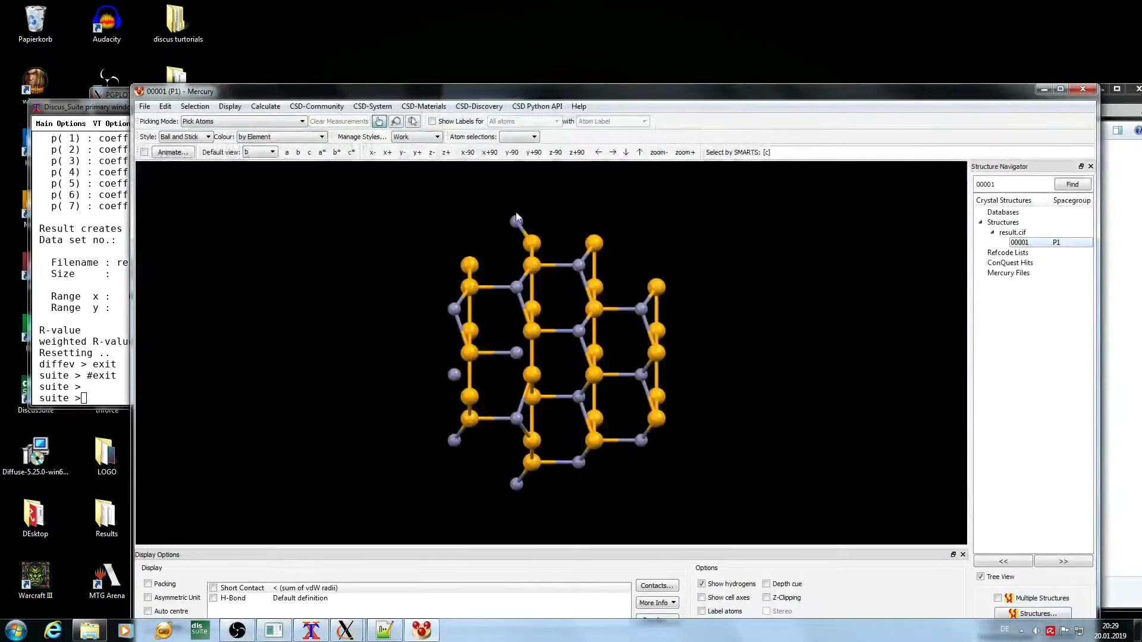
pyautogui.moveTo(493, 352); pyautogui.dragTo(919, 145)
pyautogui.click(1083, 88)
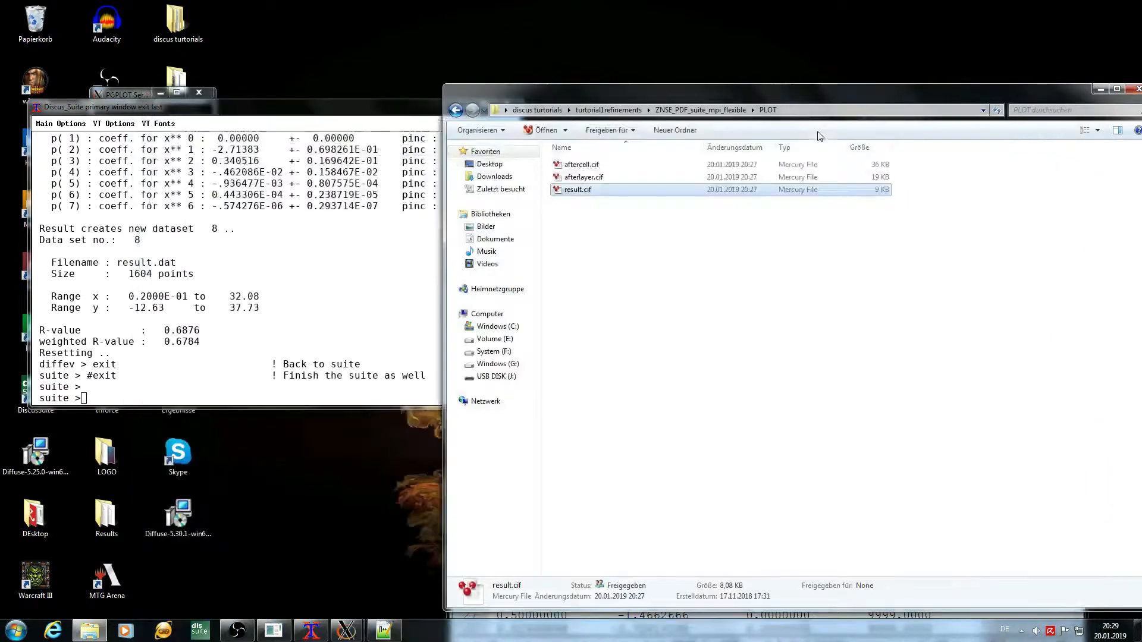
# Check the contents of the project's STRU and TEMP folders and return to the project folder.
pyautogui.click(672, 112)
pyautogui.doubleClick(565, 244)
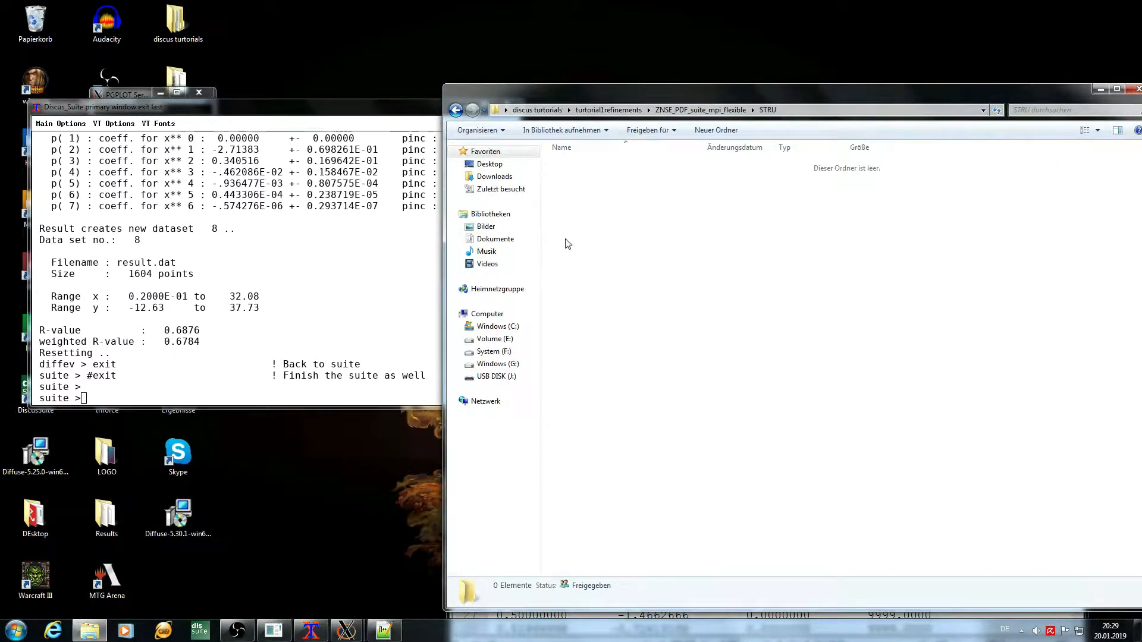
pyautogui.press('BackSpace')
pyautogui.doubleClick(594, 267)
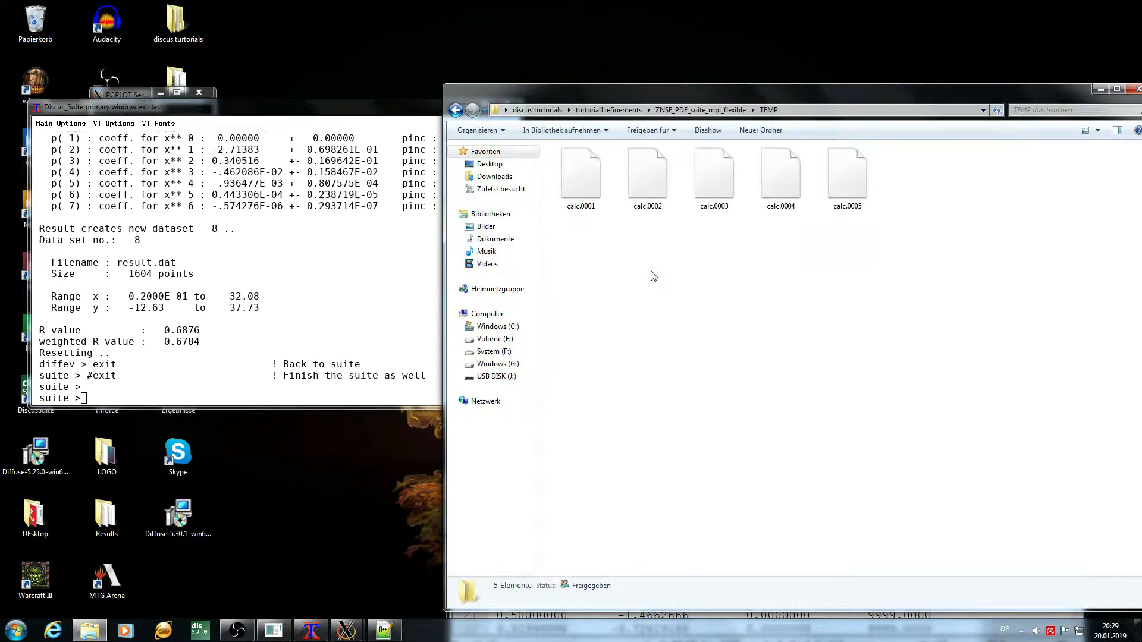
pyautogui.press('BackSpace')
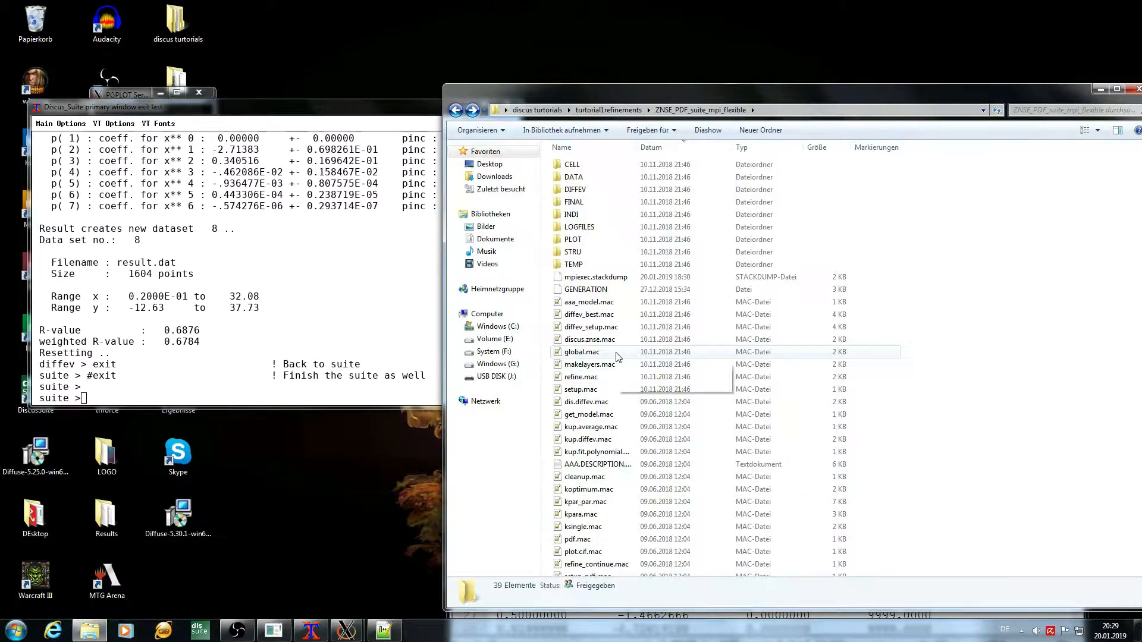
# In global.mac's parallel section, comment out the PD32ZS56.DAT data file, activate otherdatafile.DAT, save, and return to Explorer.
pyautogui.doubleClick(595, 352)
pyautogui.scroll(-3, 744, 435)
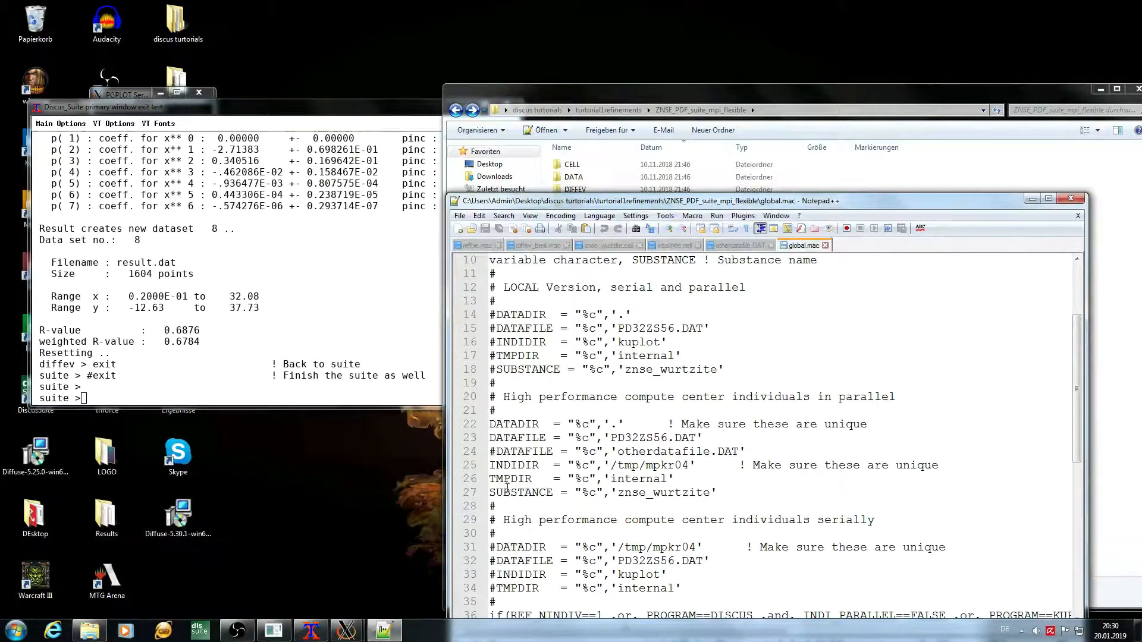
pyautogui.click(497, 452)
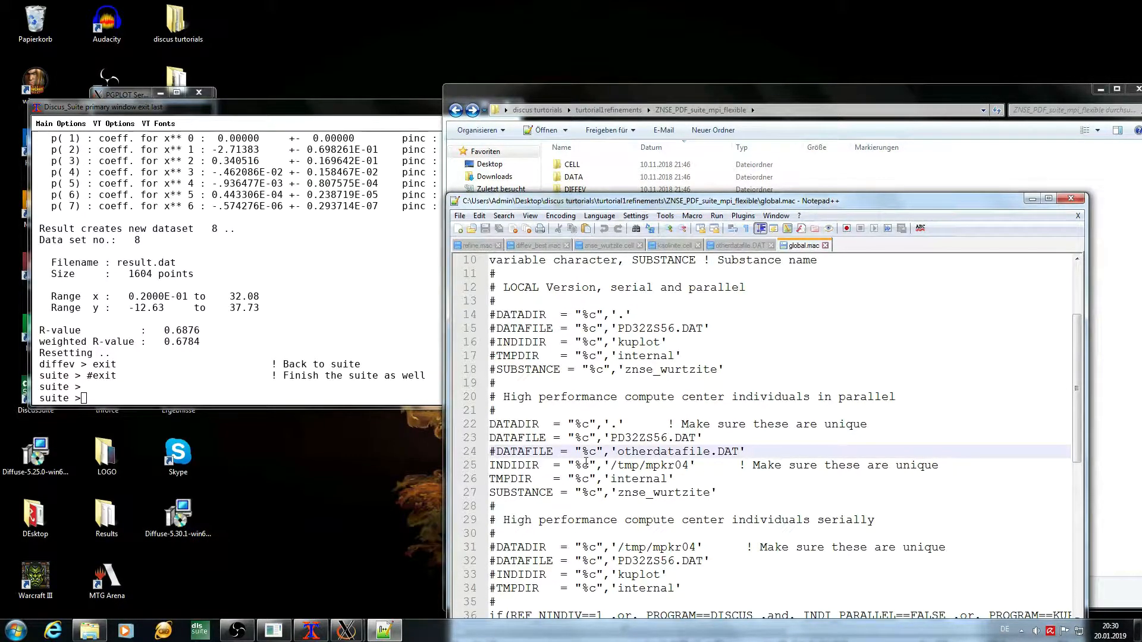
pyautogui.press('BackSpace')
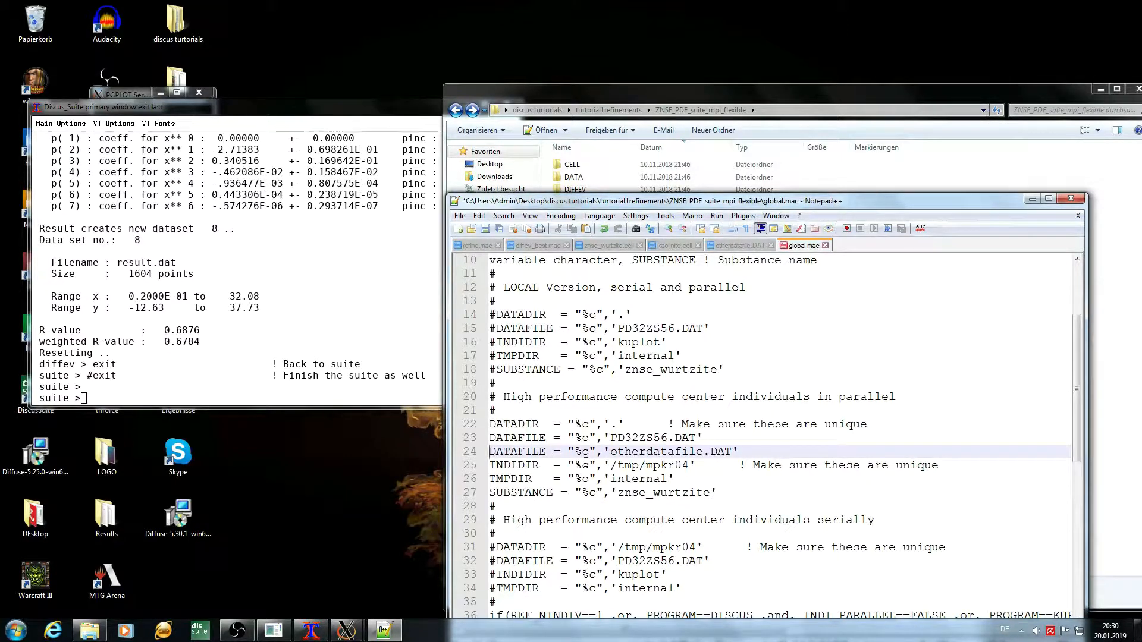
pyautogui.press('Up')
pyautogui.write('#')
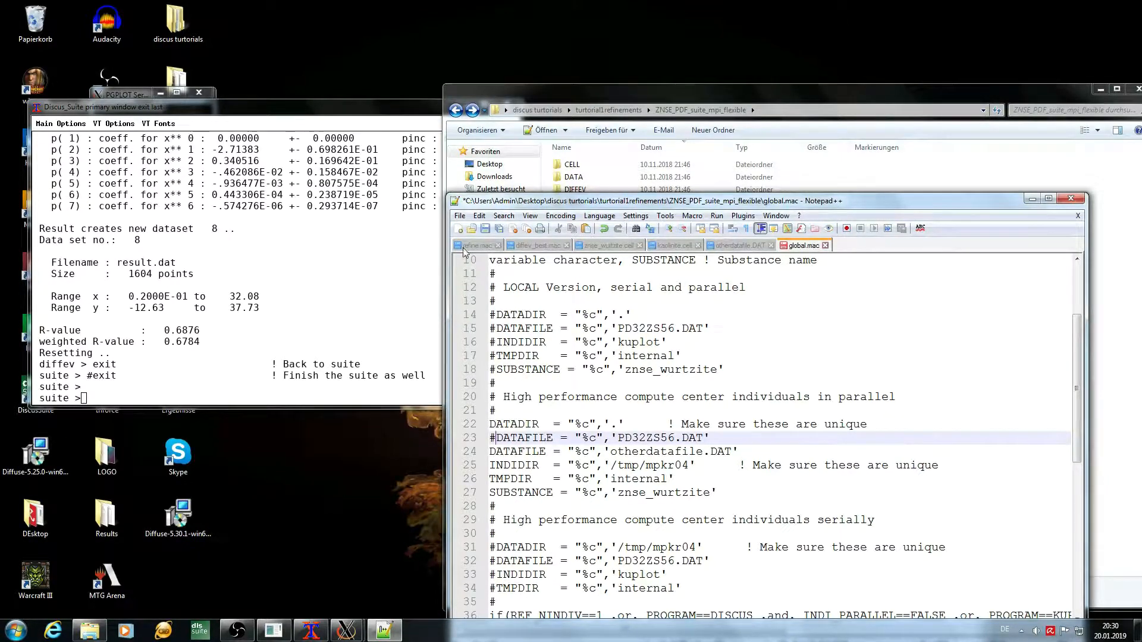
pyautogui.click(484, 232)
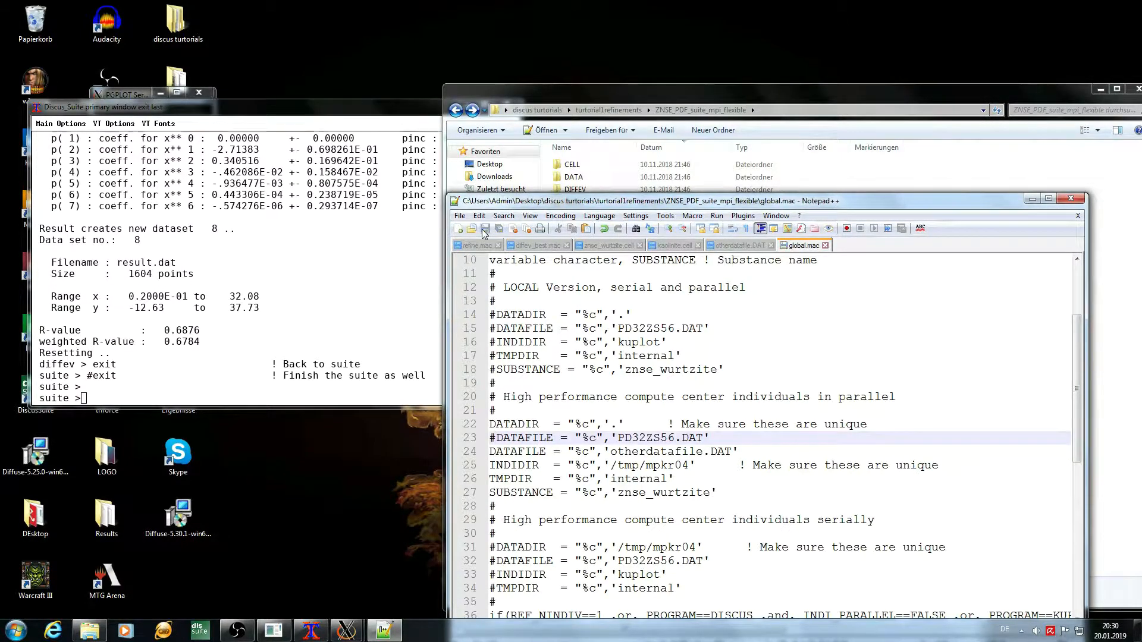
pyautogui.click(914, 169)
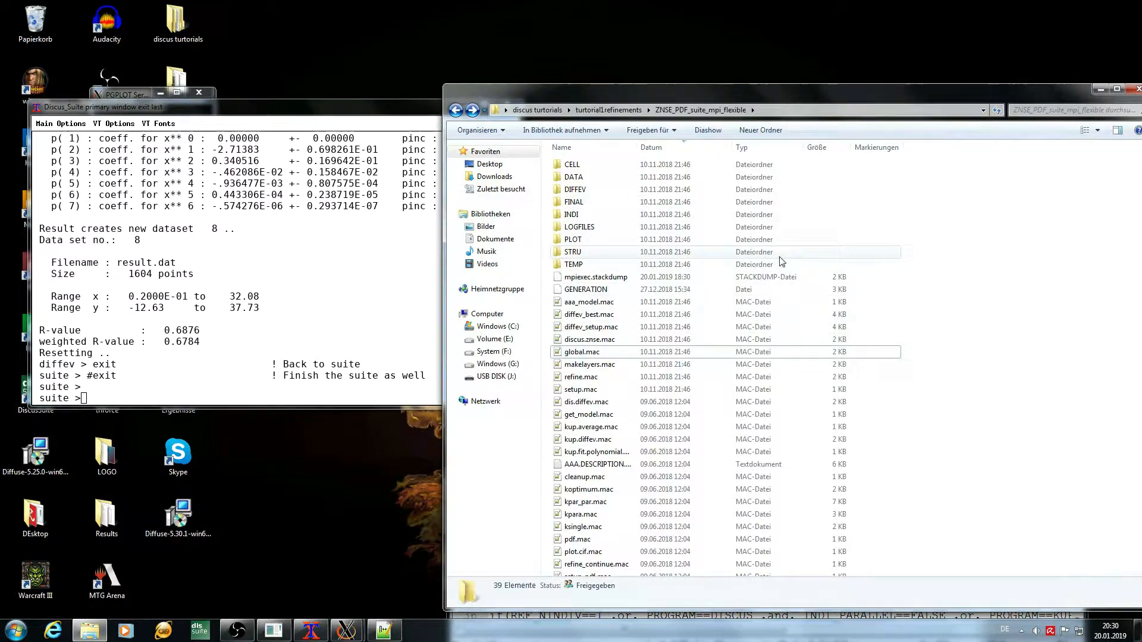
# Open discus.znse.mac and comment out the read, free and Zn/Se insert lines that define the ZnSe cell.
pyautogui.doubleClick(592, 340)
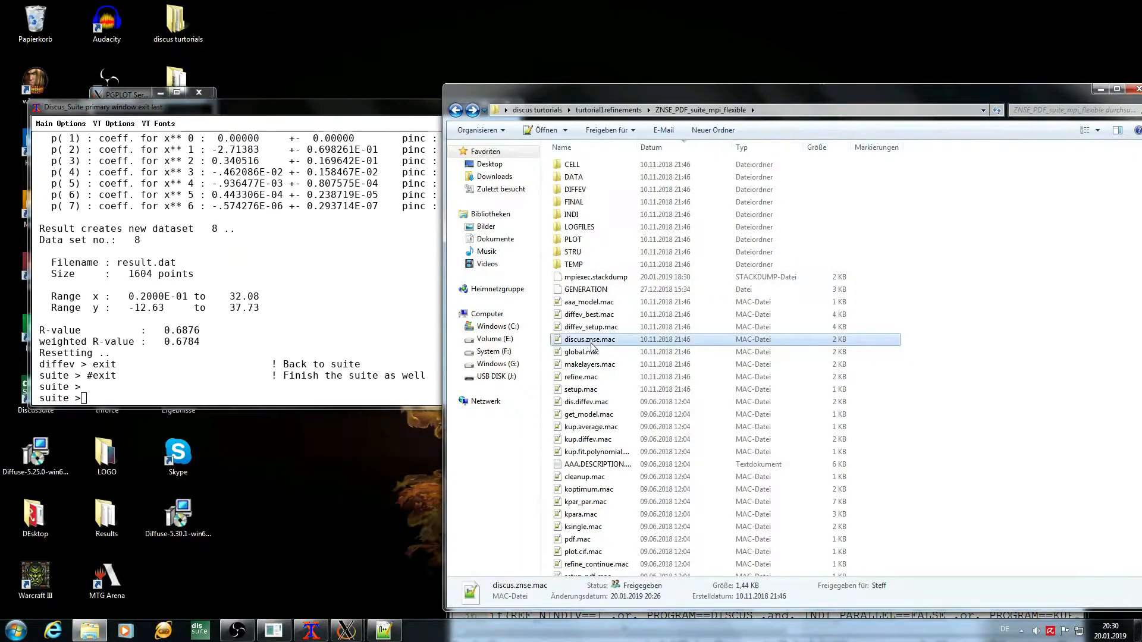
pyautogui.moveTo(644, 205); pyautogui.dragTo(641, 95)
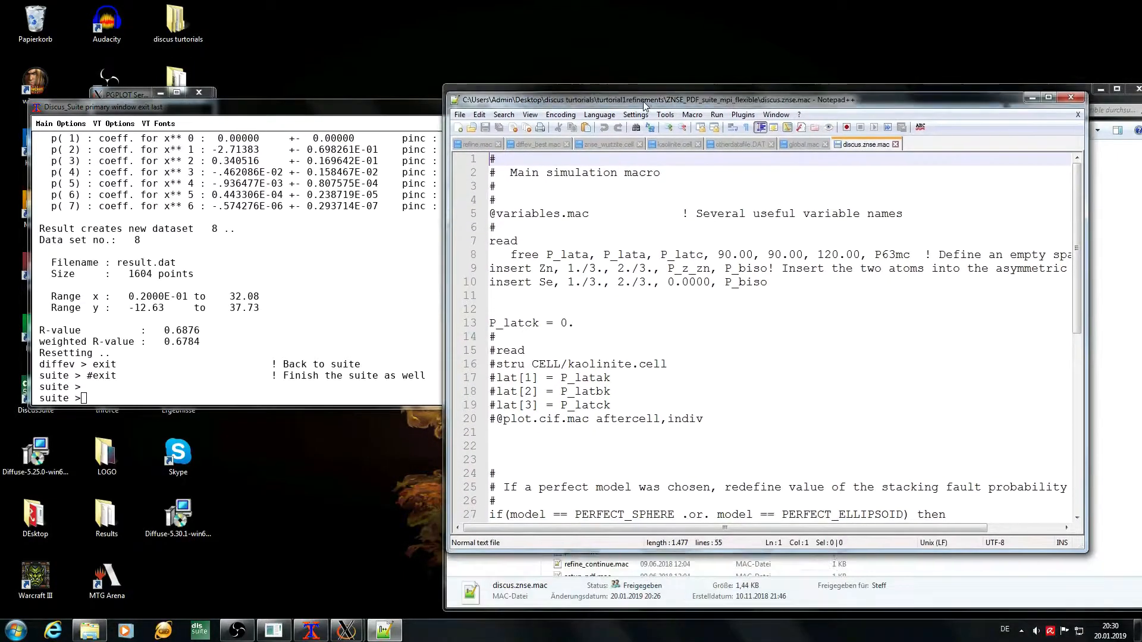
pyautogui.moveTo(777, 277); pyautogui.dragTo(475, 230)
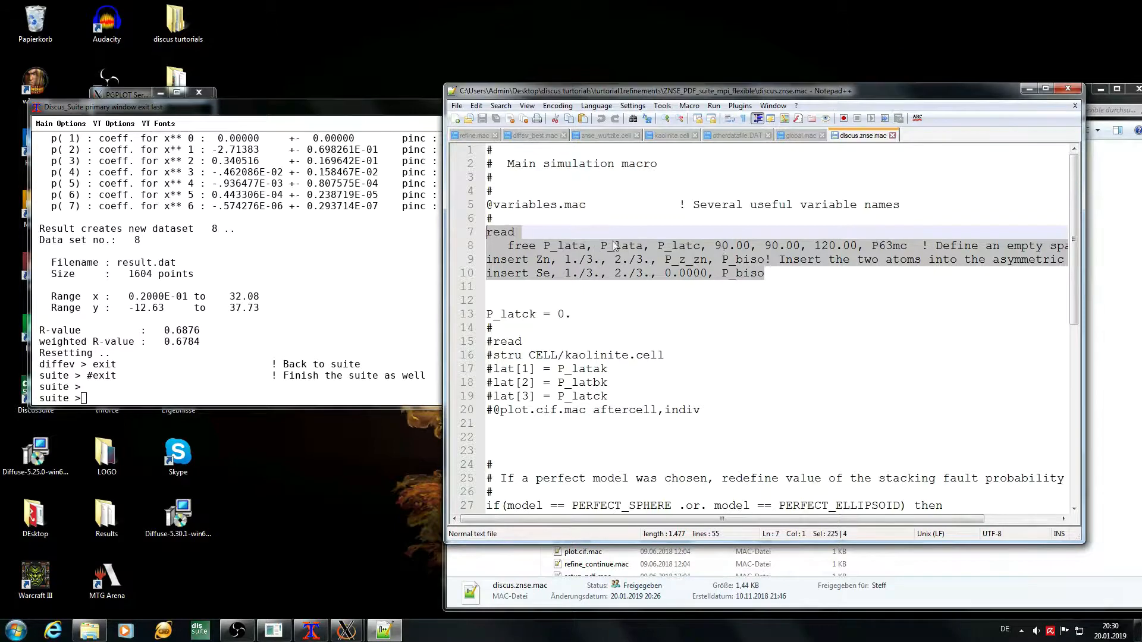
pyautogui.click(488, 234)
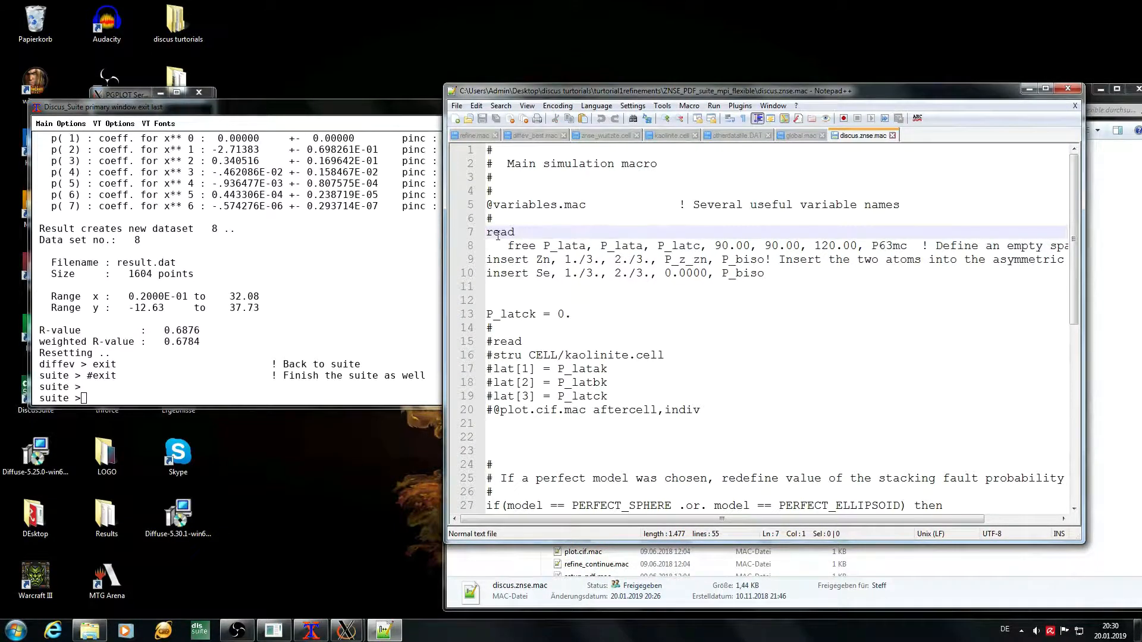
pyautogui.write('#')
pyautogui.press('Left')
pyautogui.press('Down')
pyautogui.write('#')
pyautogui.press('Down')
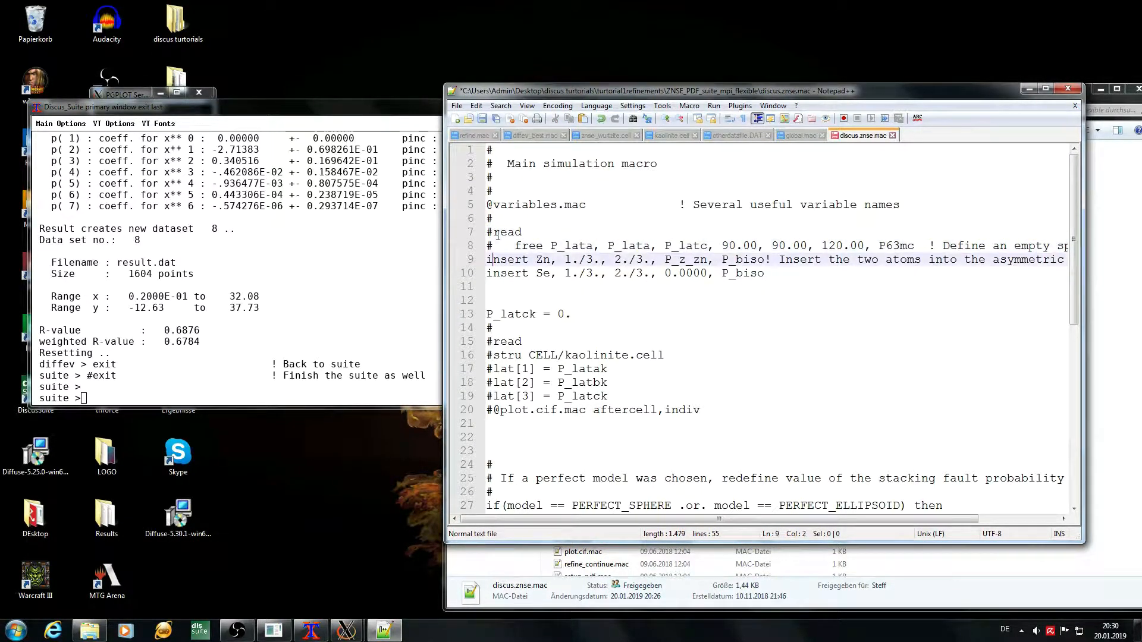
pyautogui.write('#')
pyautogui.press('Left')
pyautogui.press('Down')
pyautogui.write('#')
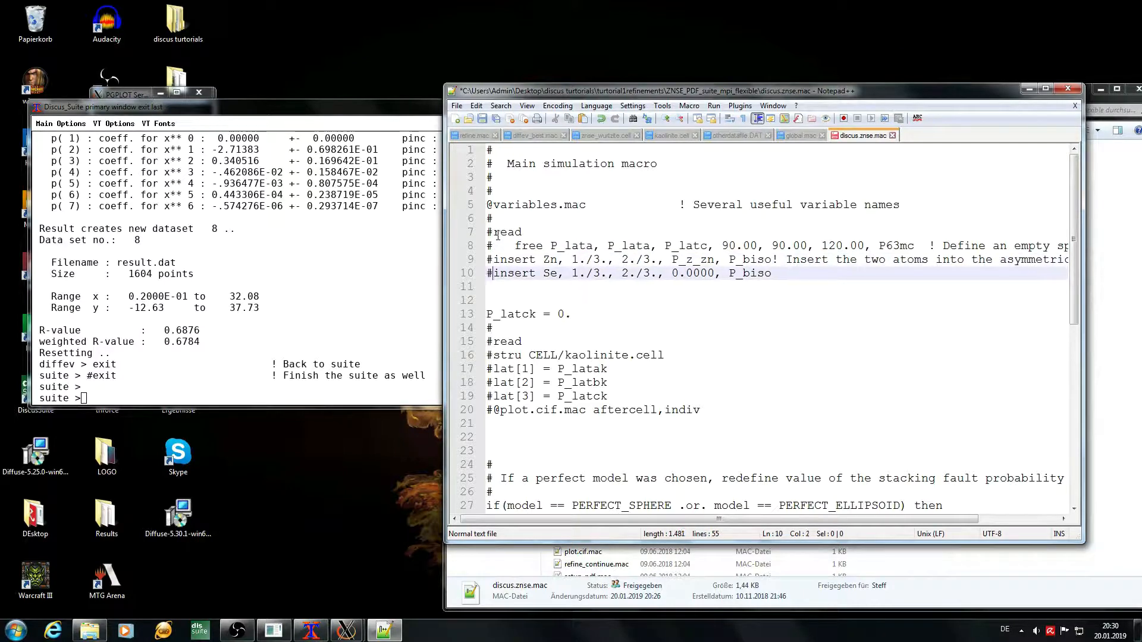
# Uncomment the block that reads CELL/kaolinite.cell, sets lat[1] to lat[3], and runs plot.cif.mac with aftercell,indiv.
pyautogui.click(488, 328)
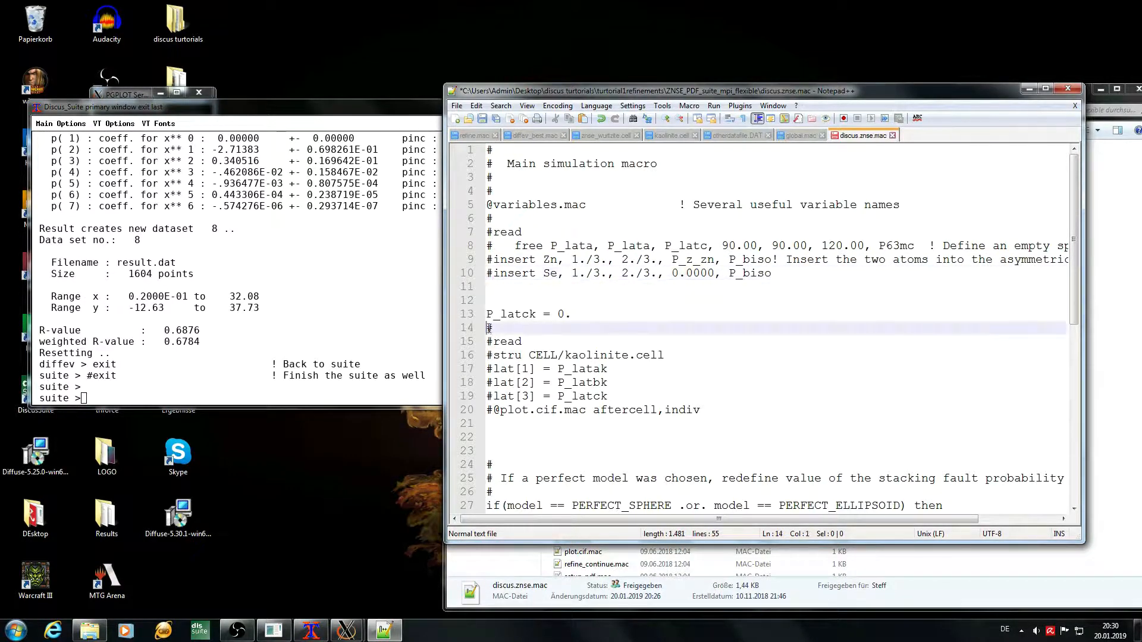
pyautogui.press('Down')
pyautogui.press('Down')
pyautogui.press('Down')
pyautogui.press('Down')
pyautogui.press('Down')
pyautogui.press('Down')
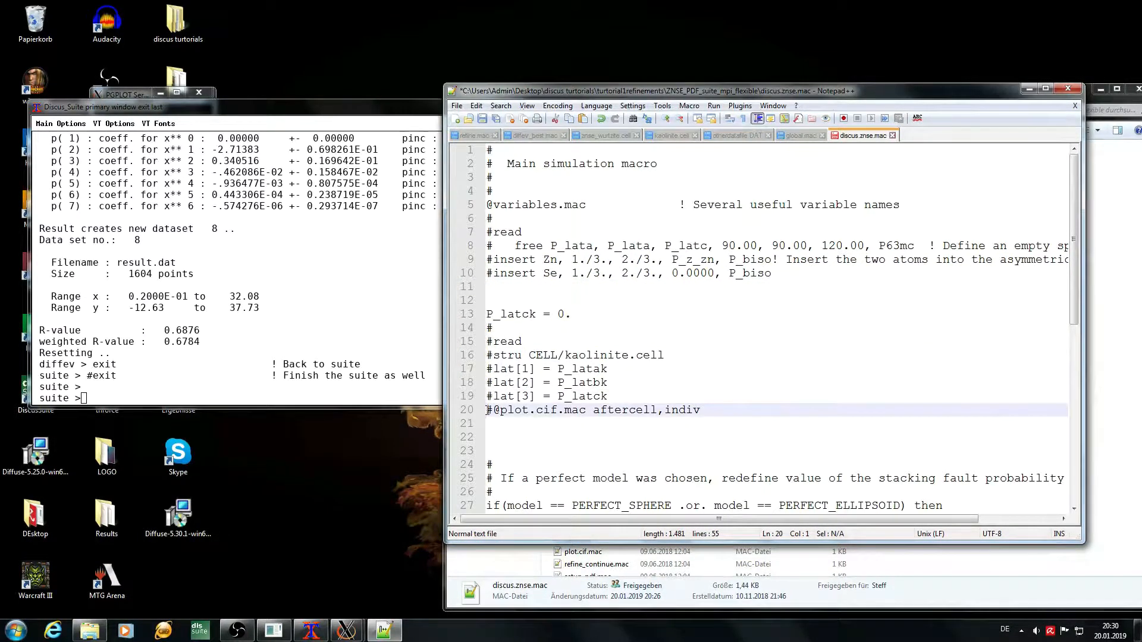
pyautogui.press('Delete')
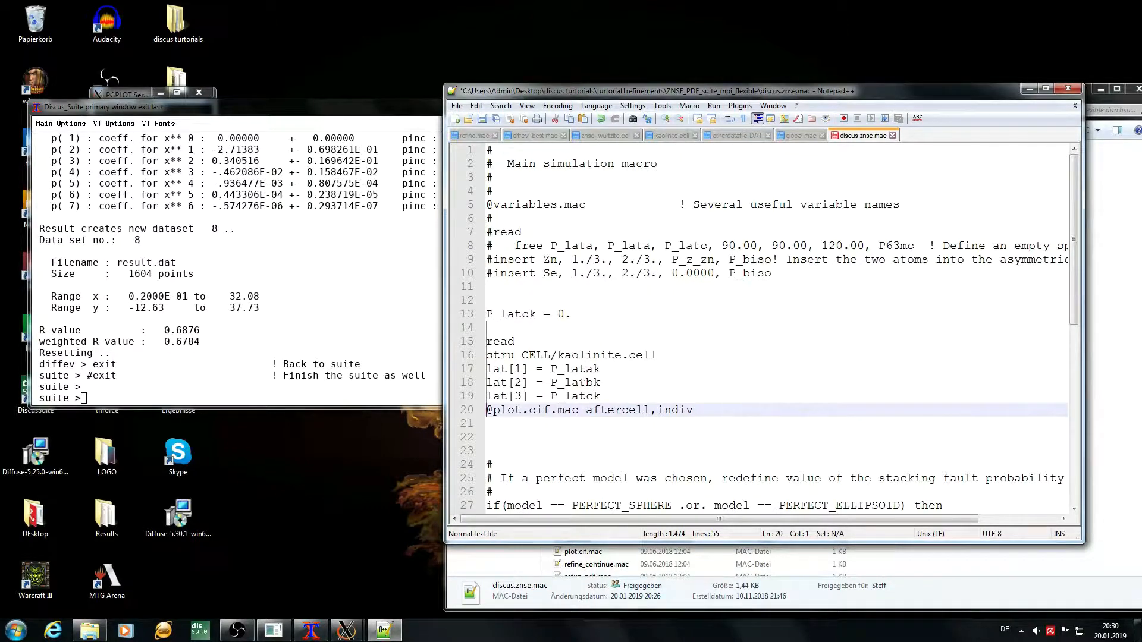
pyautogui.click(554, 347)
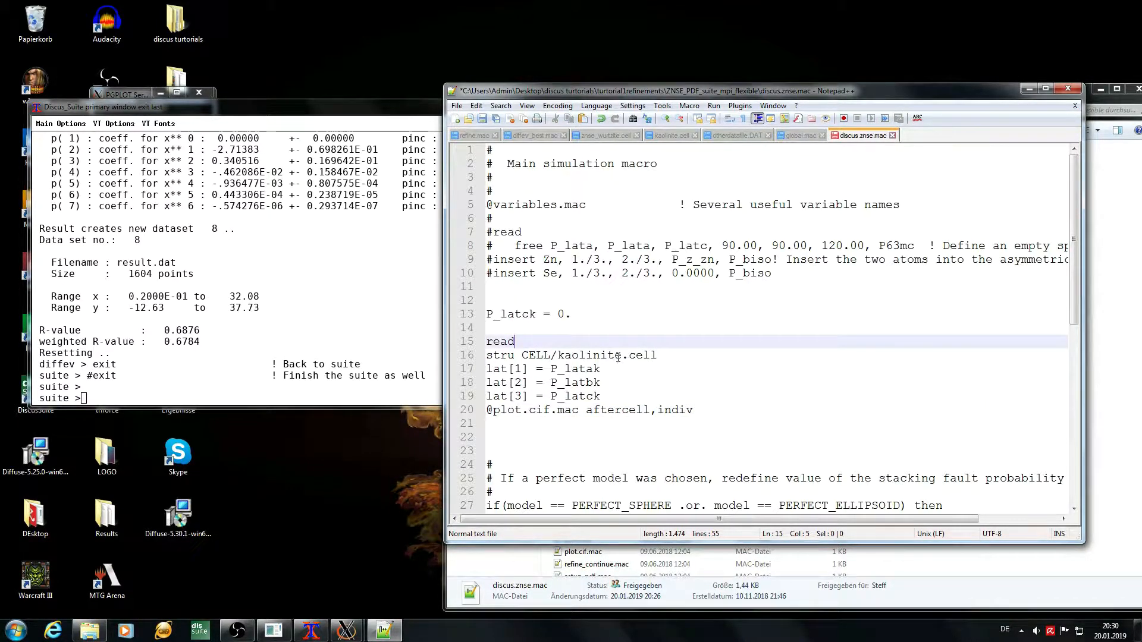
# Comment out the P_latck = 0. line and examine the lattice constant assignments below it.
pyautogui.click(492, 312)
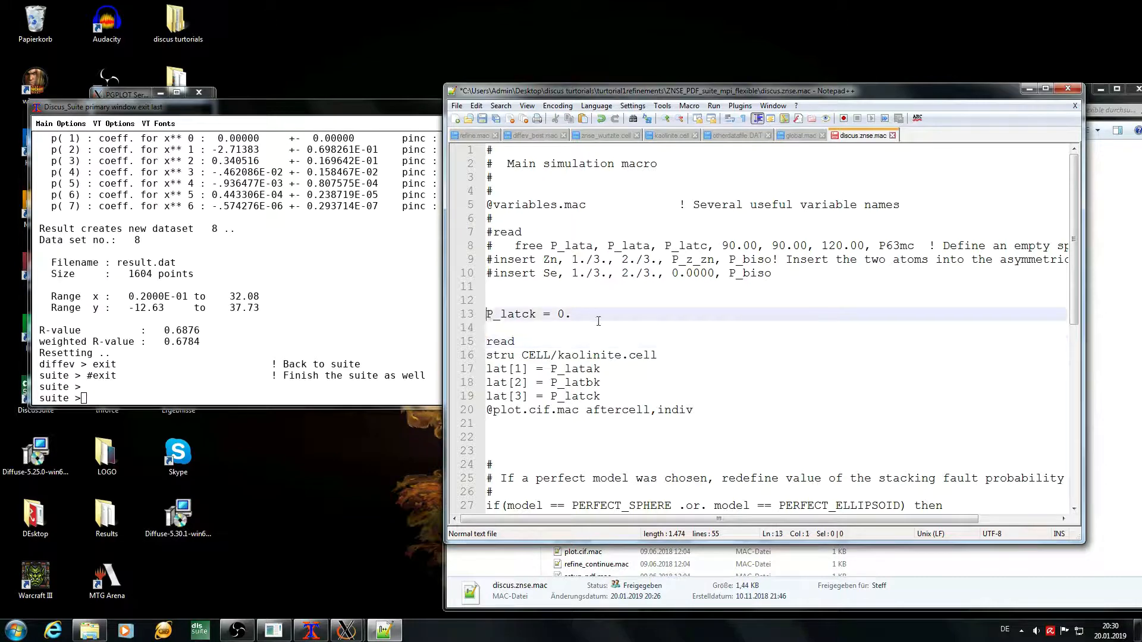
pyautogui.write('#')
pyautogui.moveTo(609, 392); pyautogui.dragTo(485, 369)
pyautogui.click(773, 382)
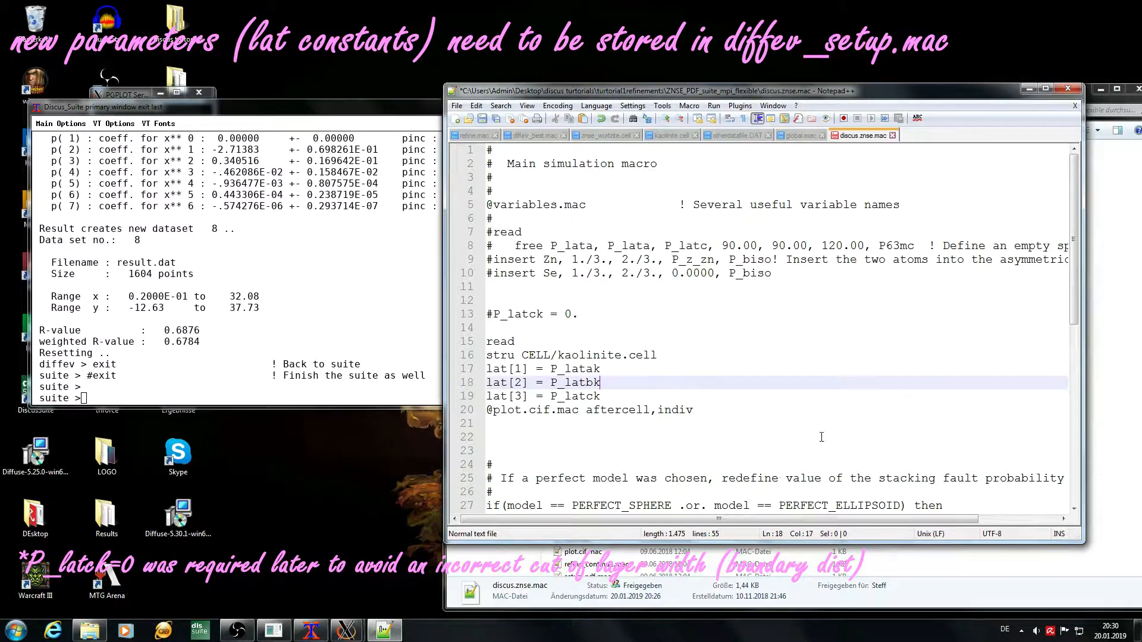
# Examine discus.znse.mac from the commented P_latck = 0. line and kaolinite read block through to the layer, shape and PDF macro calls.
pyautogui.scroll(-5, 908, 428)
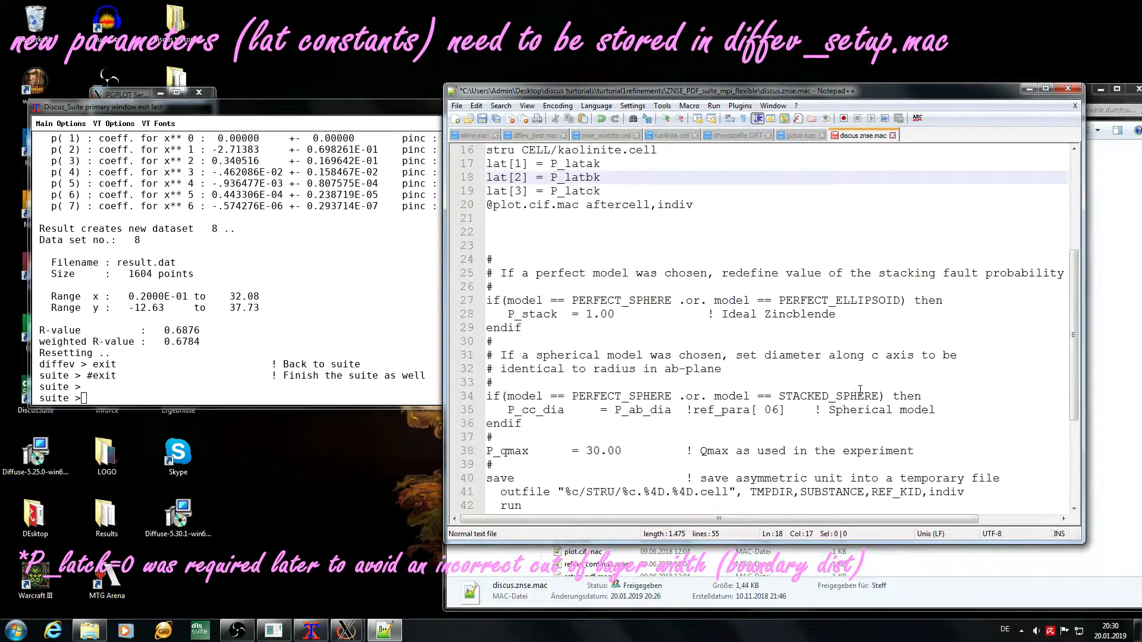
pyautogui.scroll(-5, 860, 389)
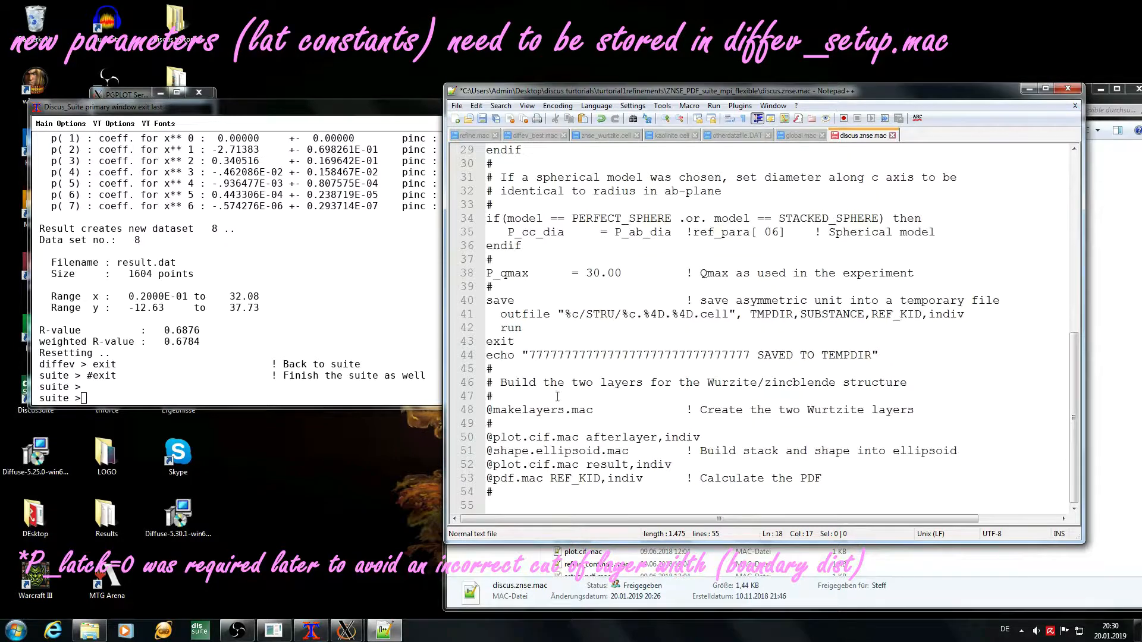
pyautogui.scroll(6, 732, 456)
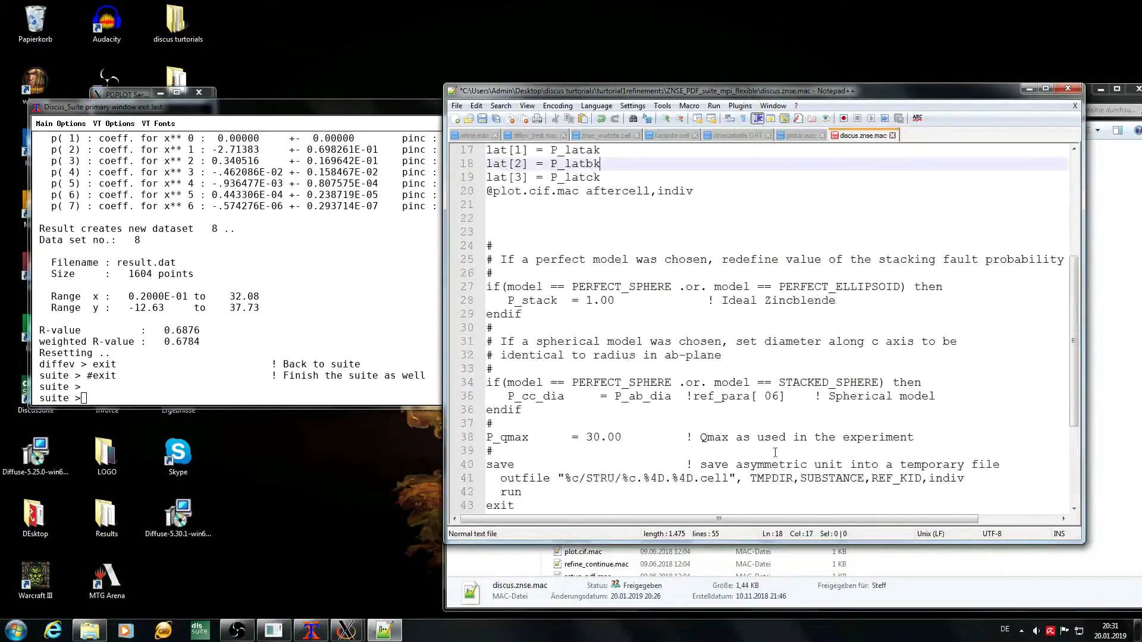
pyautogui.scroll(4, 819, 437)
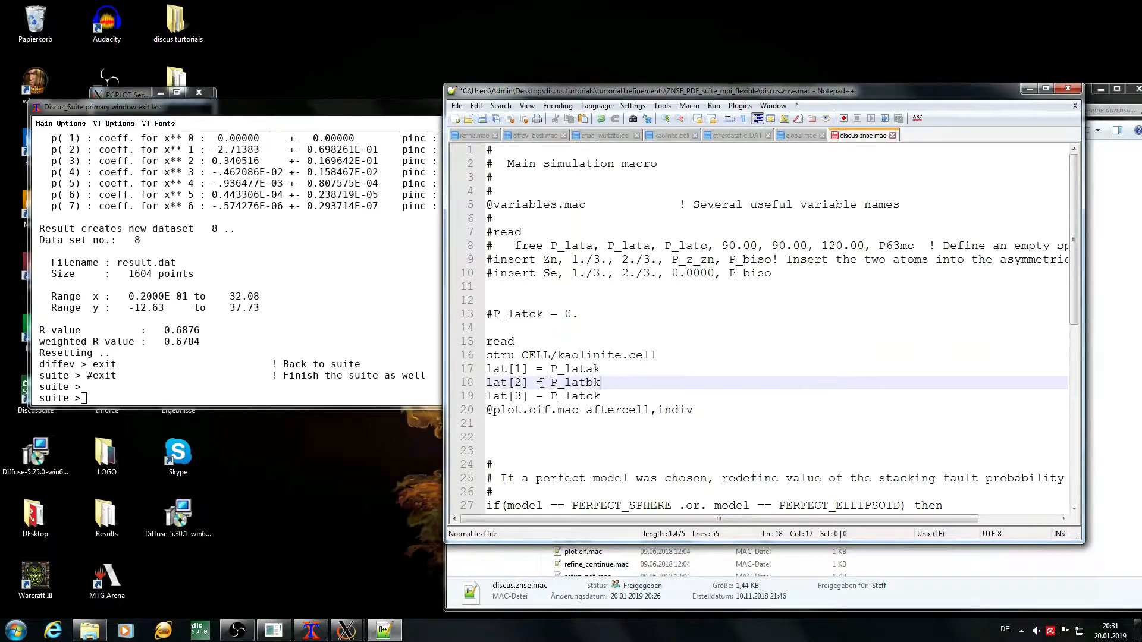
pyautogui.moveTo(496, 310); pyautogui.dragTo(583, 311)
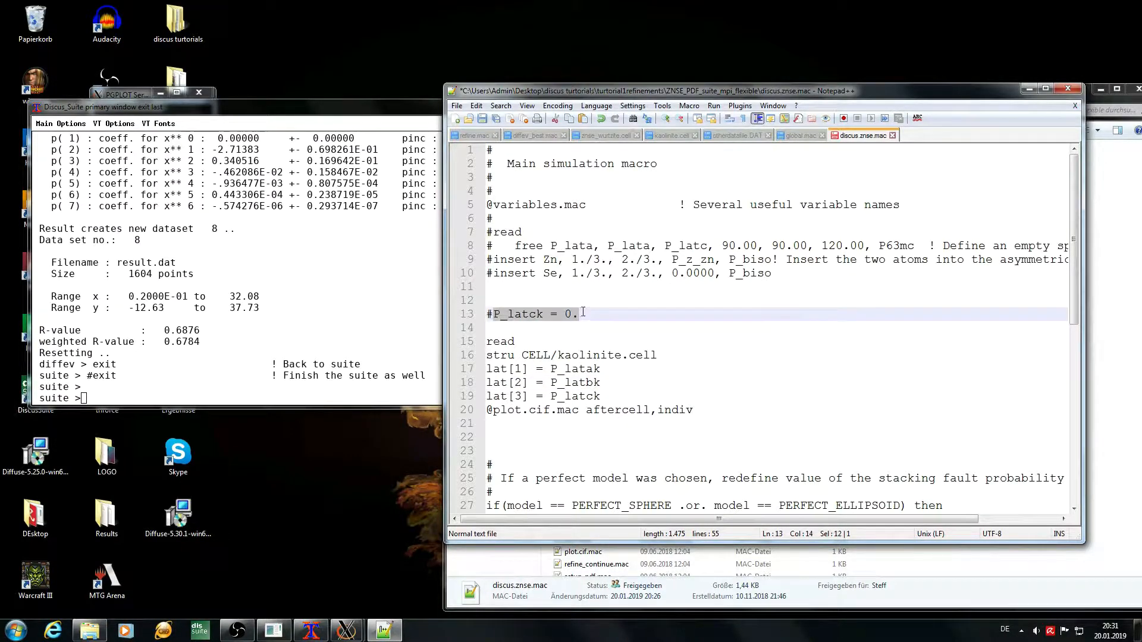
pyautogui.click(642, 315)
pyautogui.scroll(-4, 767, 395)
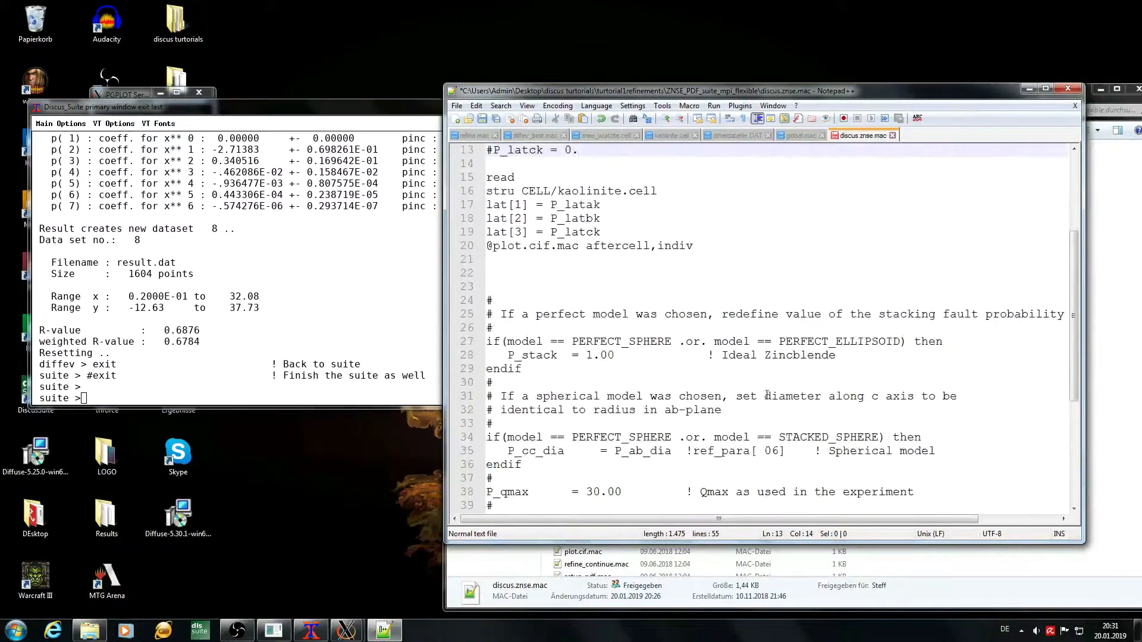
pyautogui.scroll(-2, 765, 395)
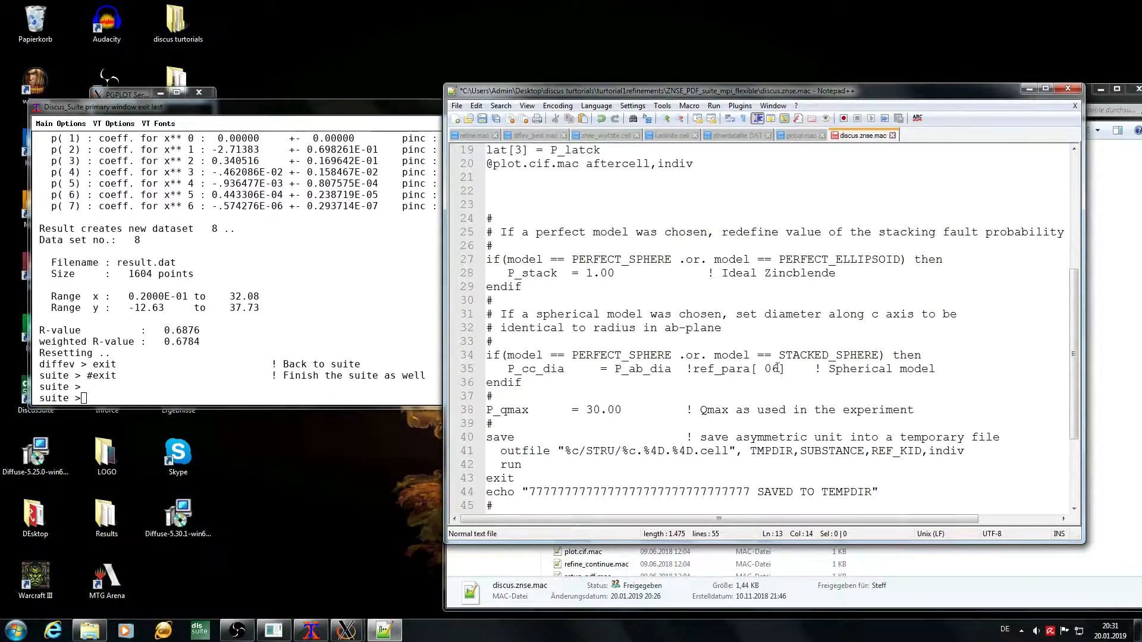
pyautogui.scroll(-3, 823, 327)
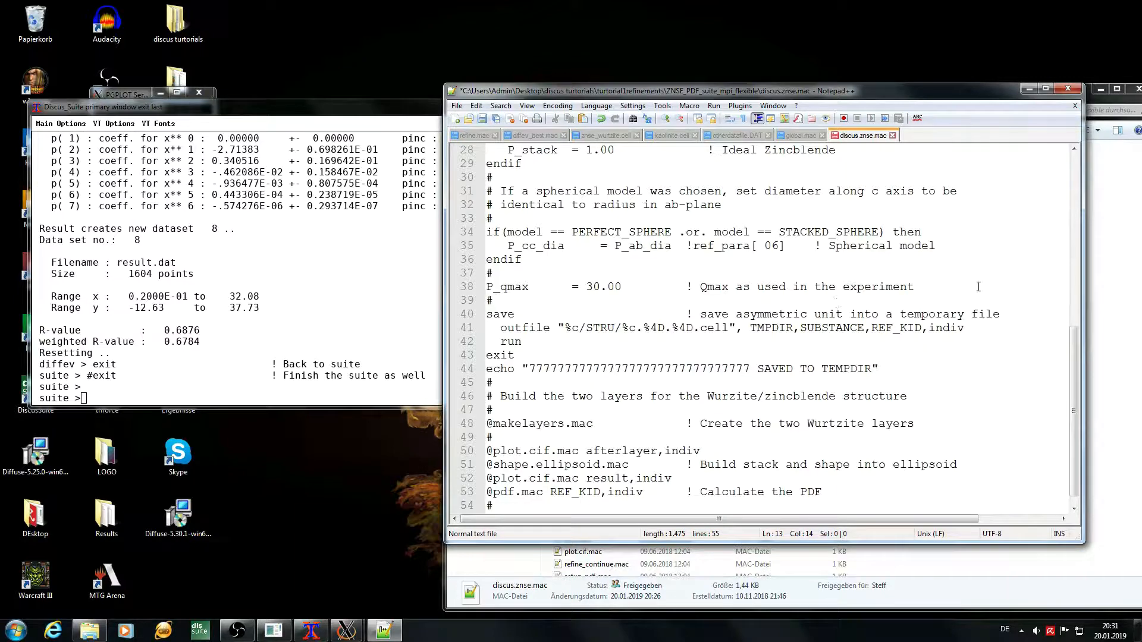
pyautogui.scroll(6, 792, 304)
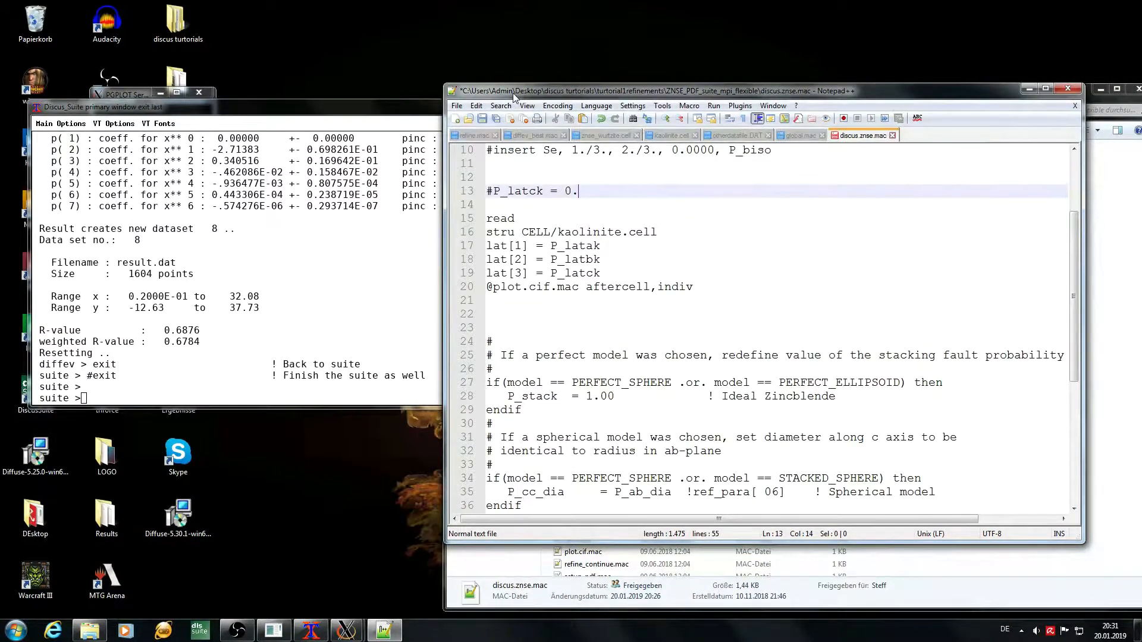
pyautogui.moveTo(510, 93); pyautogui.dragTo(572, 107)
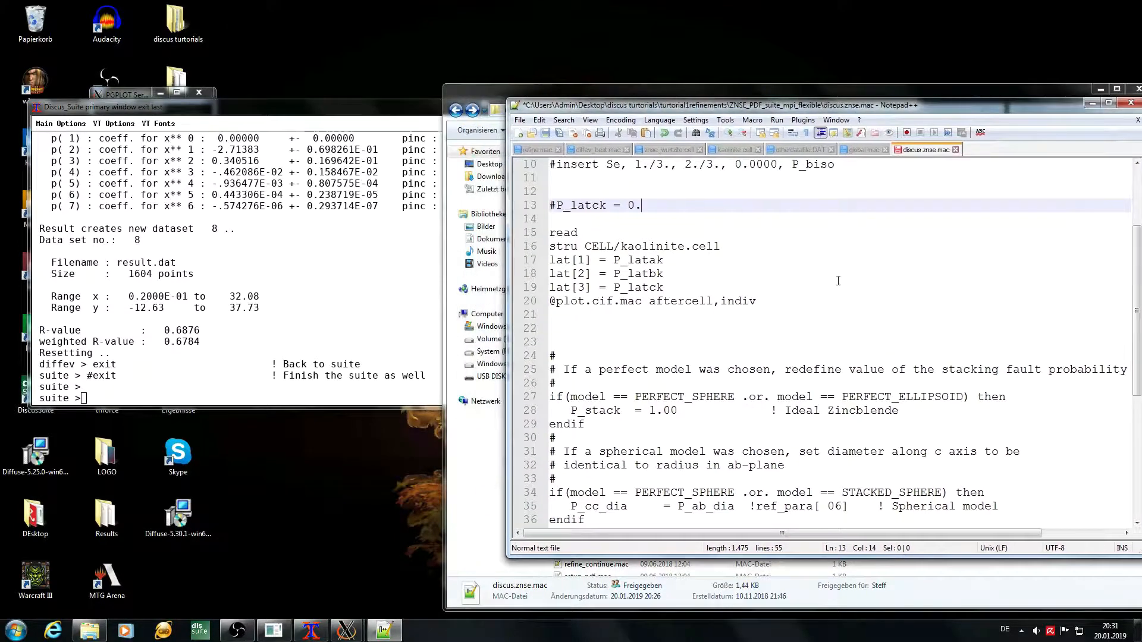
pyautogui.scroll(3, 817, 253)
pyautogui.moveTo(785, 425); pyautogui.dragTo(550, 356)
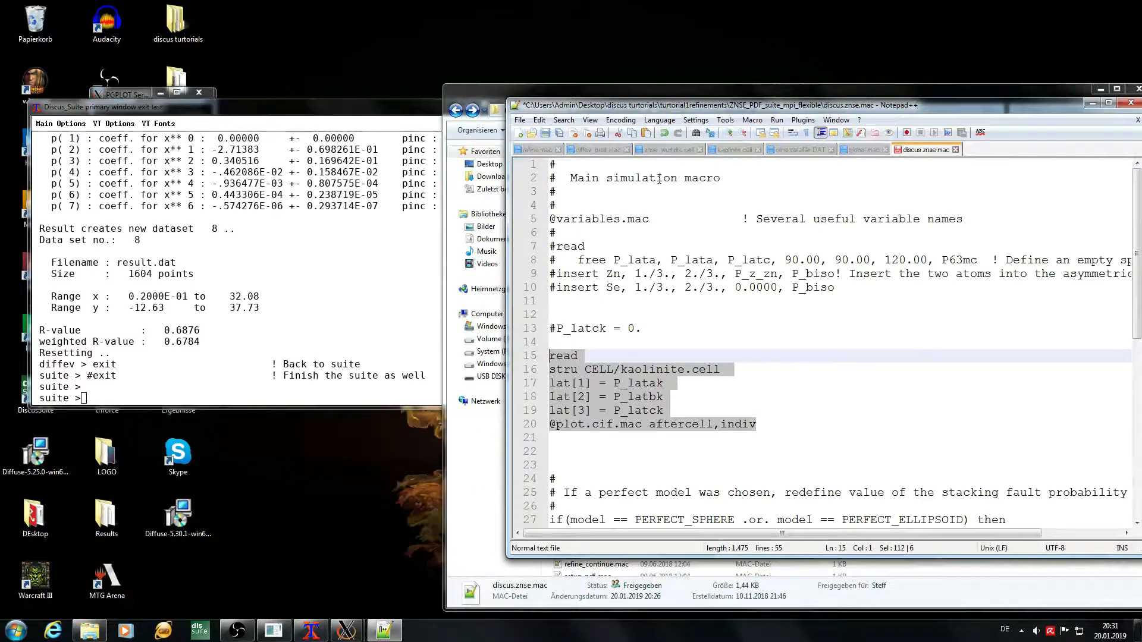
# Save discus.znse.mac and return to the ZNSE_PDF_suite_mpi_flexible folder in Explorer.
pyautogui.moveTo(607, 105)
pyautogui.mouseDown()
pyautogui.moveTo(758, 107)
pyautogui.moveTo(590, 91)
pyautogui.mouseUp()
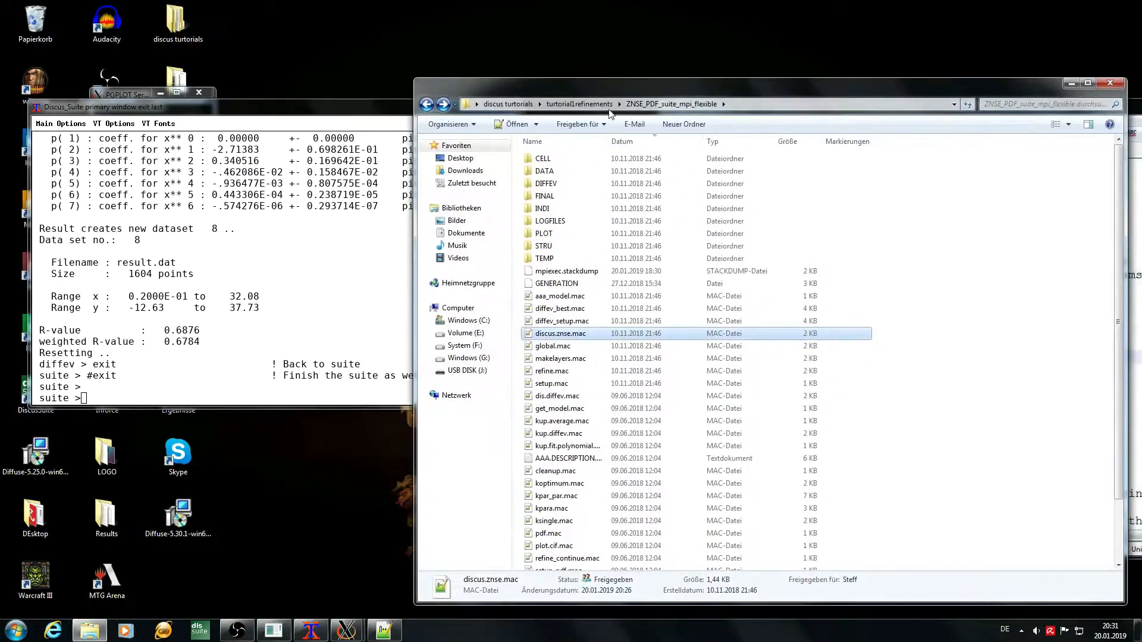
pyautogui.click(899, 356)
pyautogui.click(1131, 232)
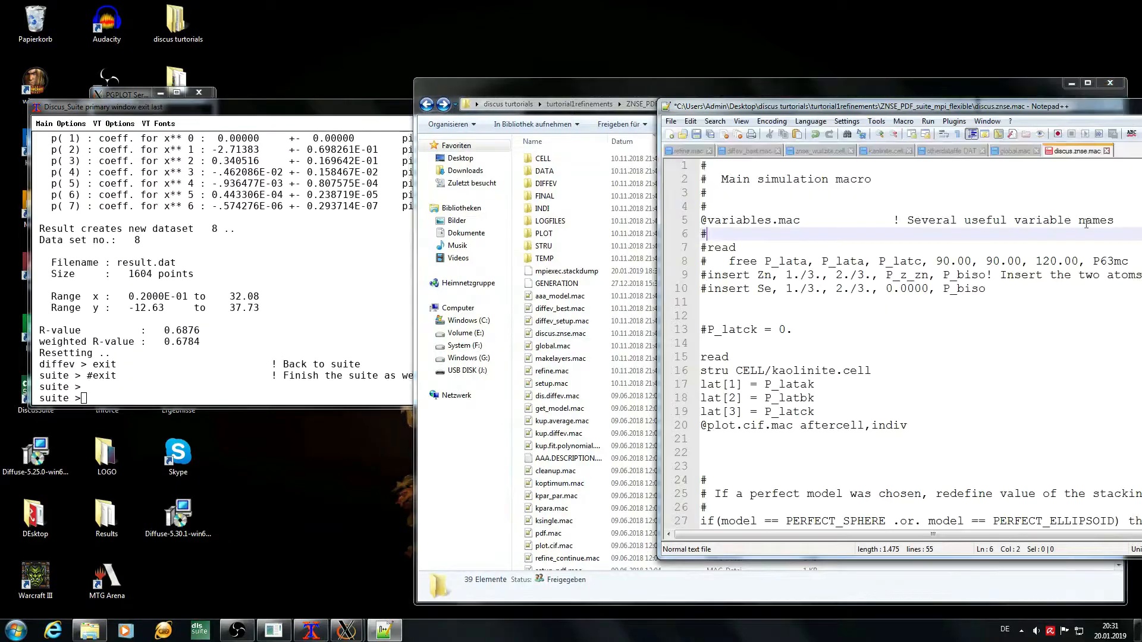
pyautogui.click(708, 136)
pyautogui.click(595, 359)
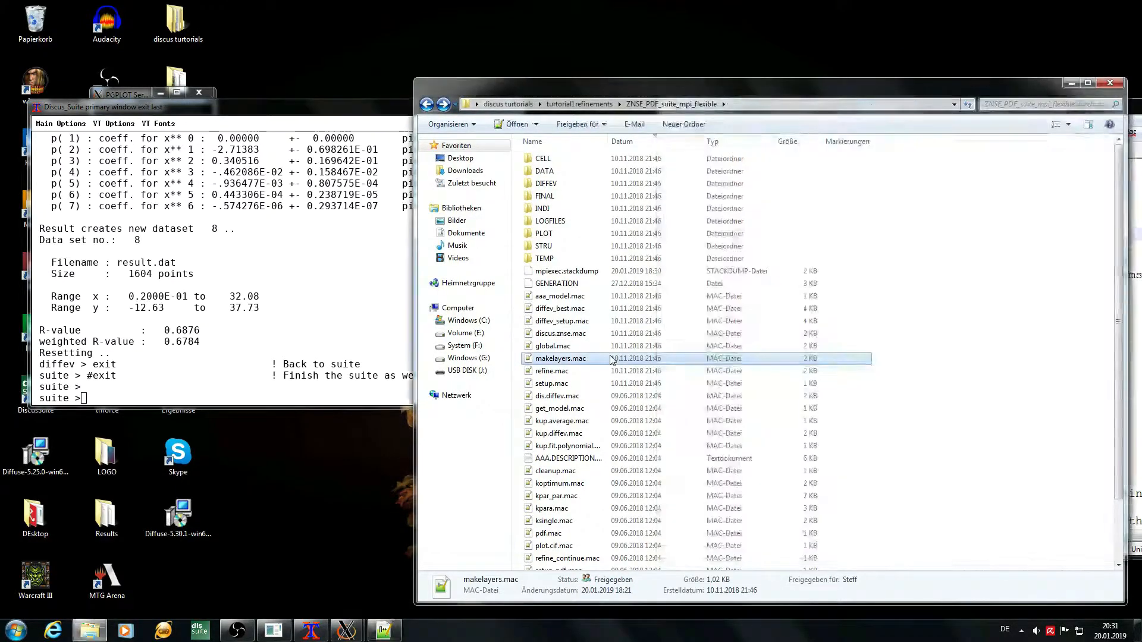
pyautogui.click(275, 365)
pyautogui.write('@refine.mac')
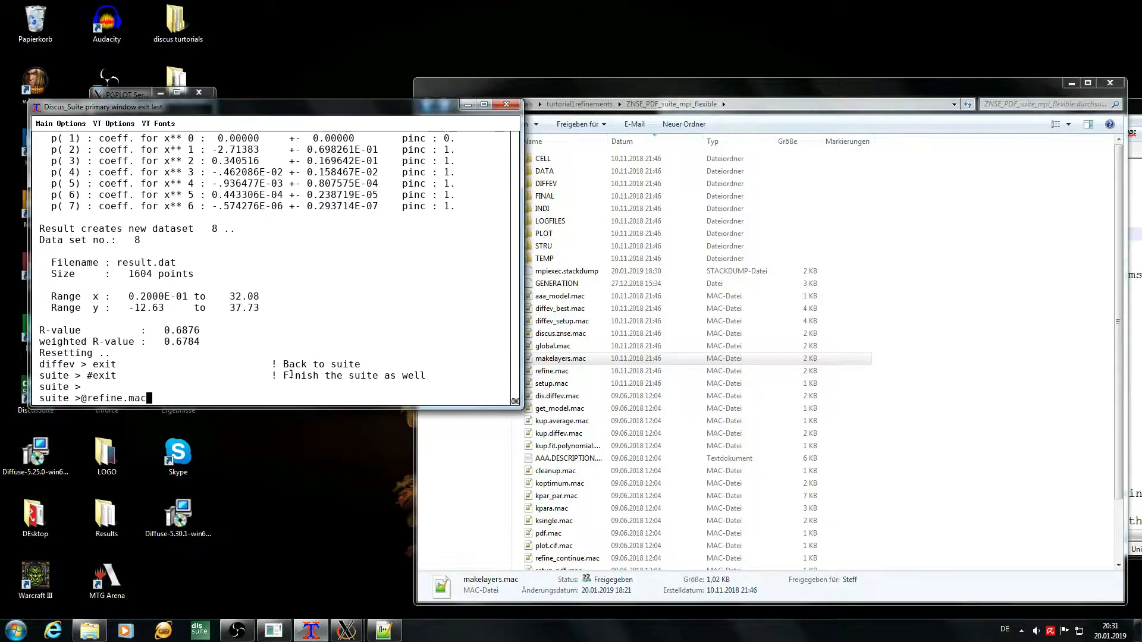
pyautogui.press('Return')
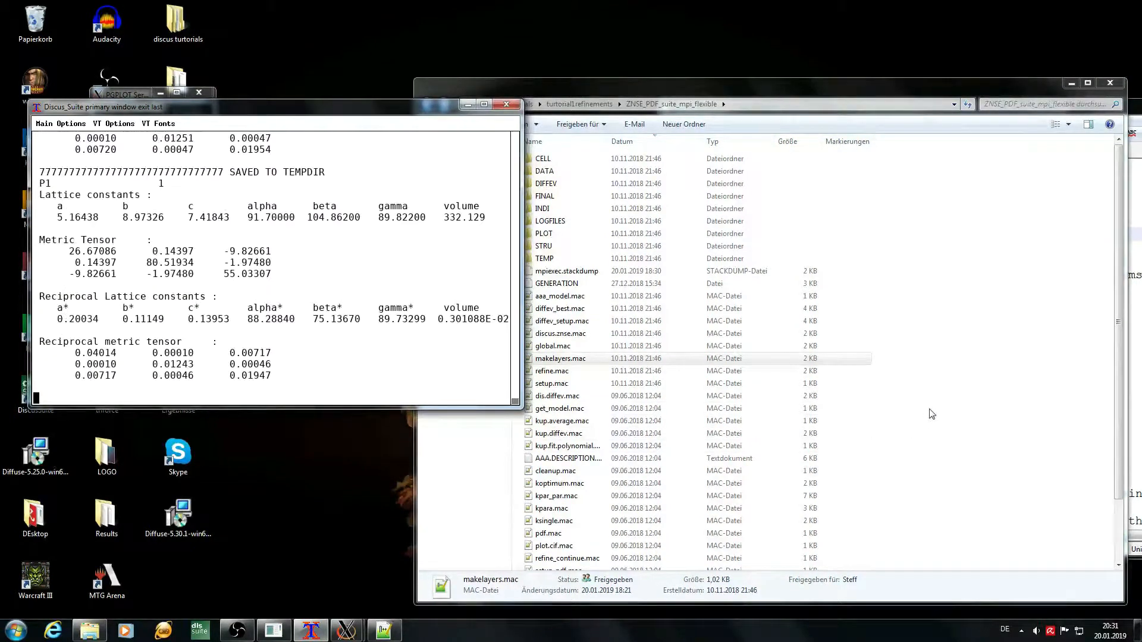
# Open result.cif from the PLOT folder in Mercury and inspect the whole simulated particle from different angles.
pyautogui.click(929, 371)
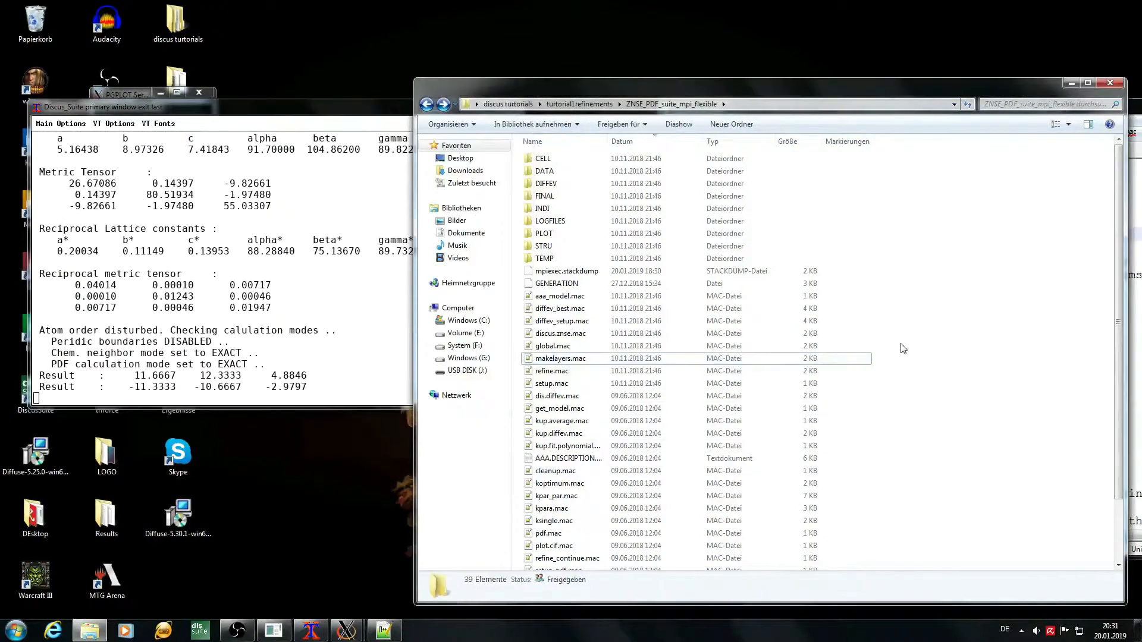
pyautogui.doubleClick(565, 236)
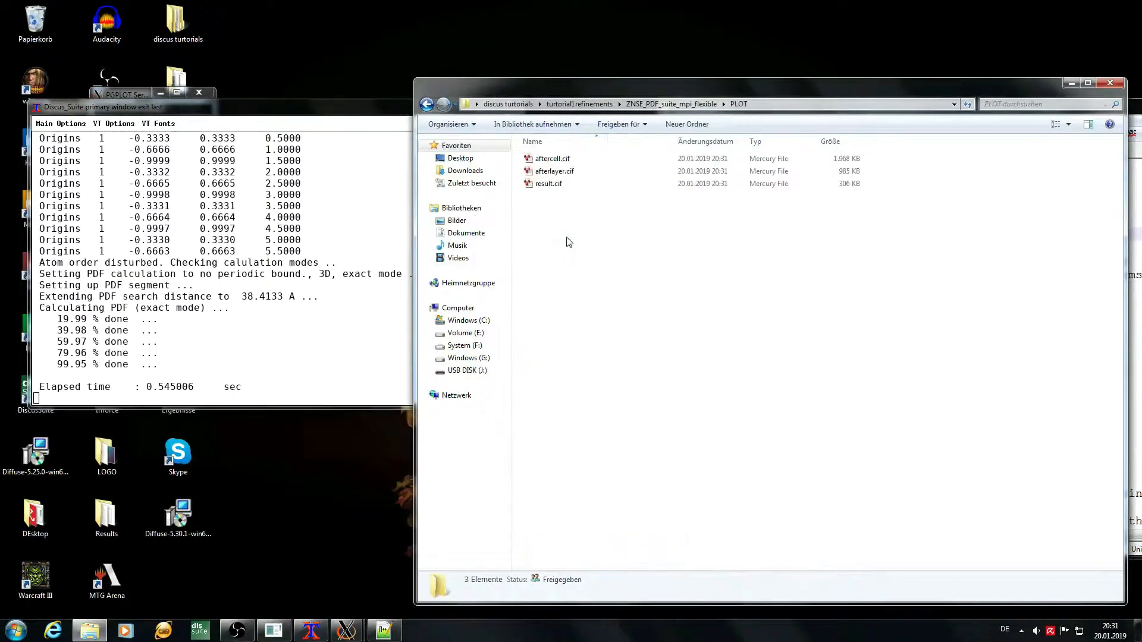
pyautogui.doubleClick(549, 184)
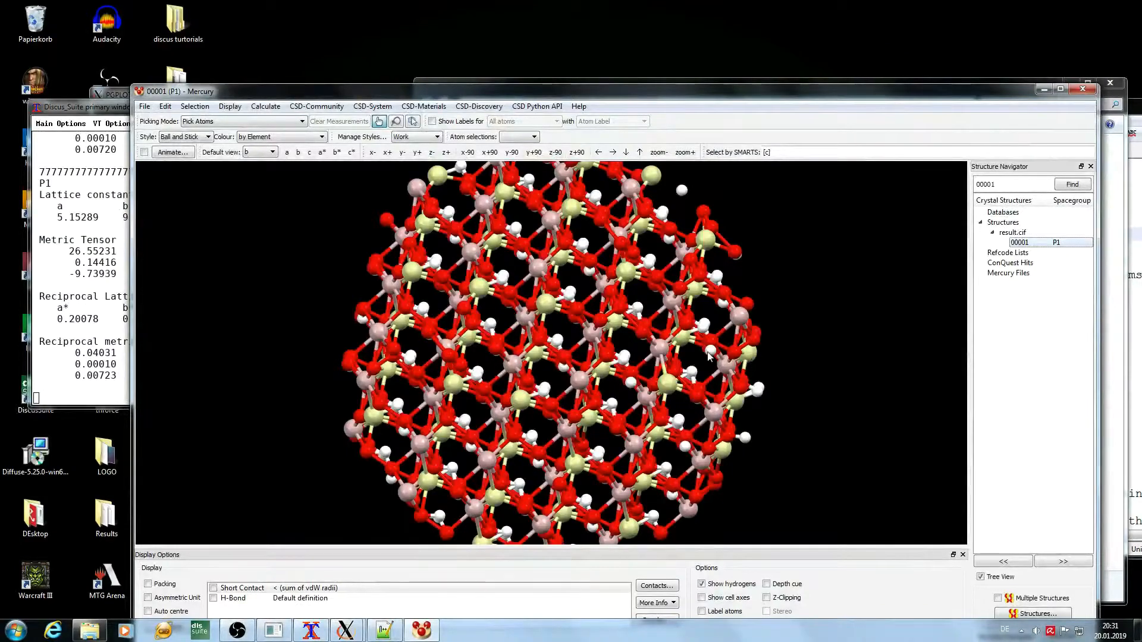
pyautogui.scroll(-5, 709, 356)
pyautogui.moveTo(657, 314); pyautogui.dragTo(624, 220)
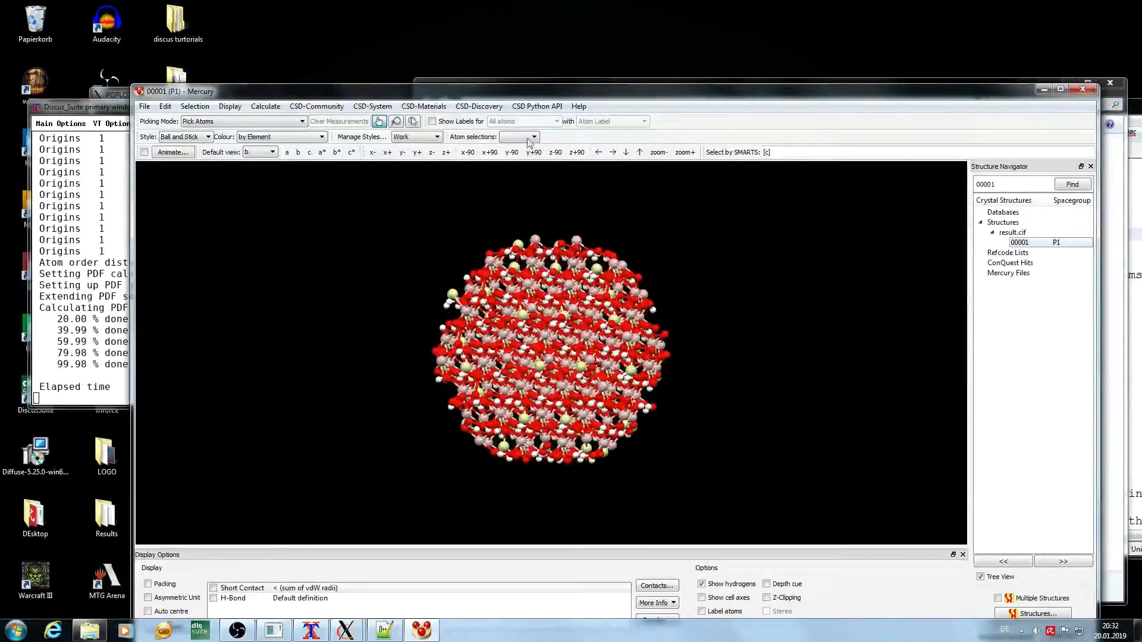
pyautogui.moveTo(617, 86); pyautogui.dragTo(616, 138)
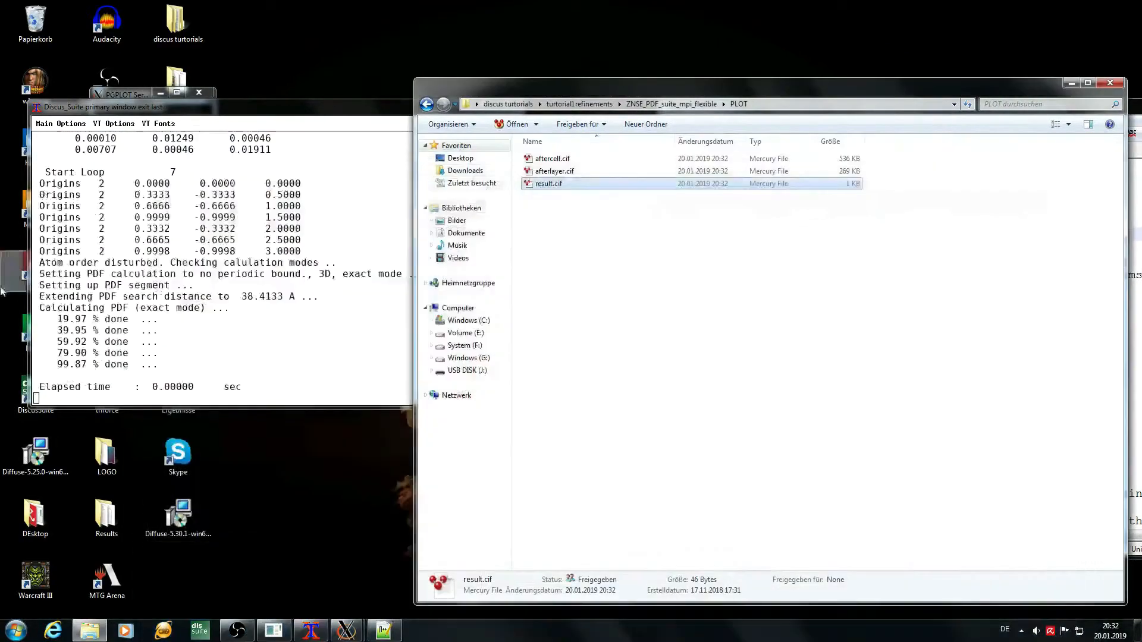
# Launch a second DISCUS suite window from the desktop.
pyautogui.click(15, 629)
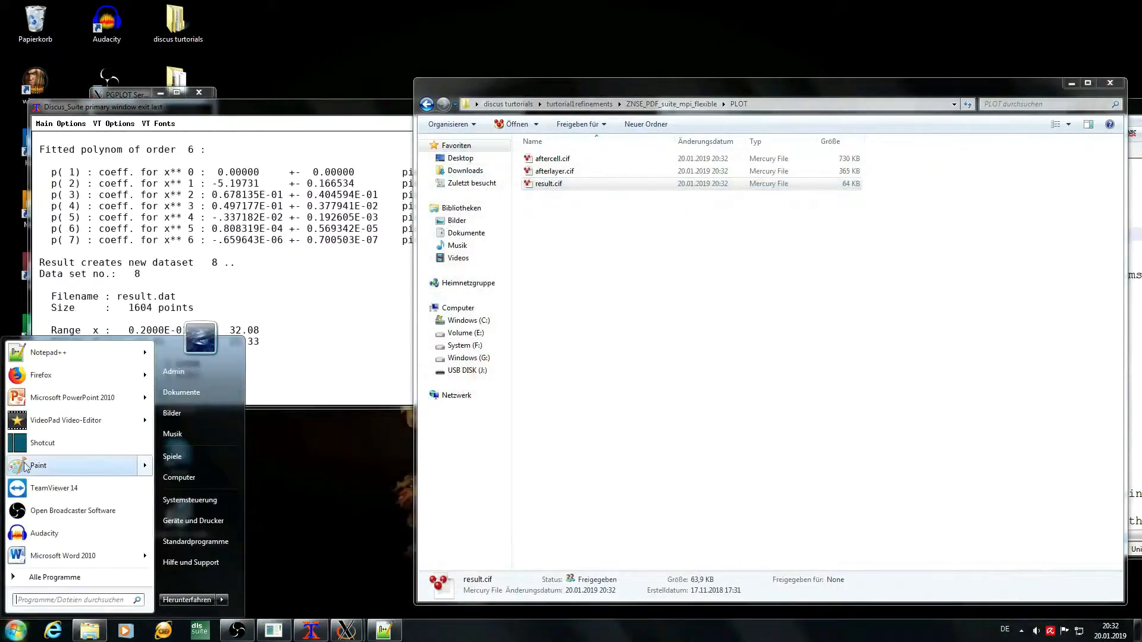
pyautogui.click(362, 472)
pyautogui.doubleClick(21, 415)
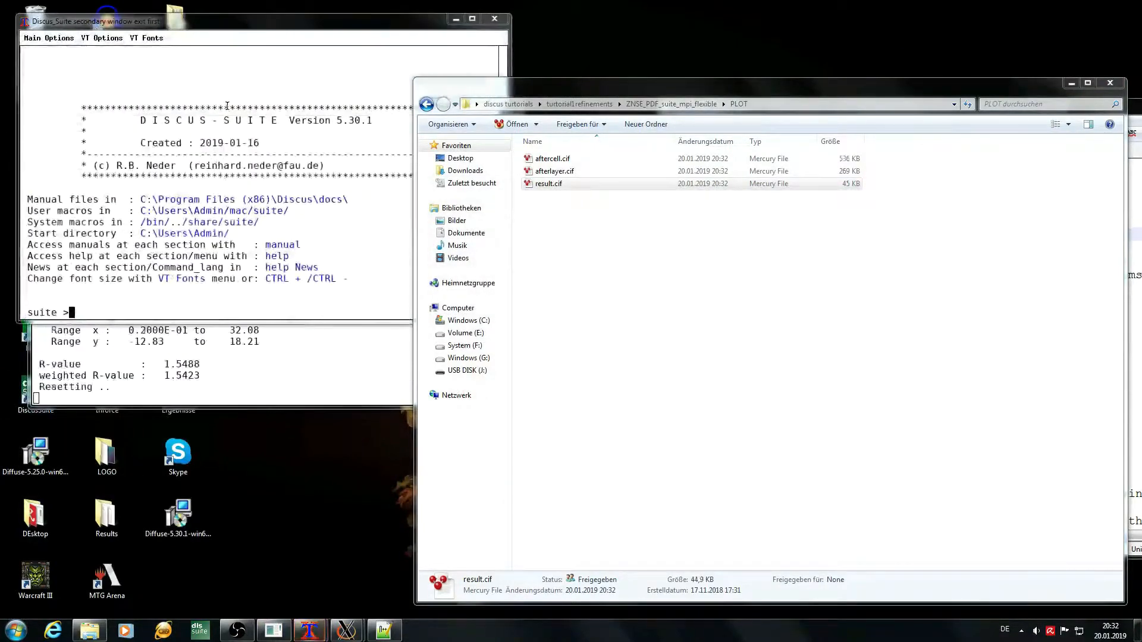
pyautogui.click(155, 295)
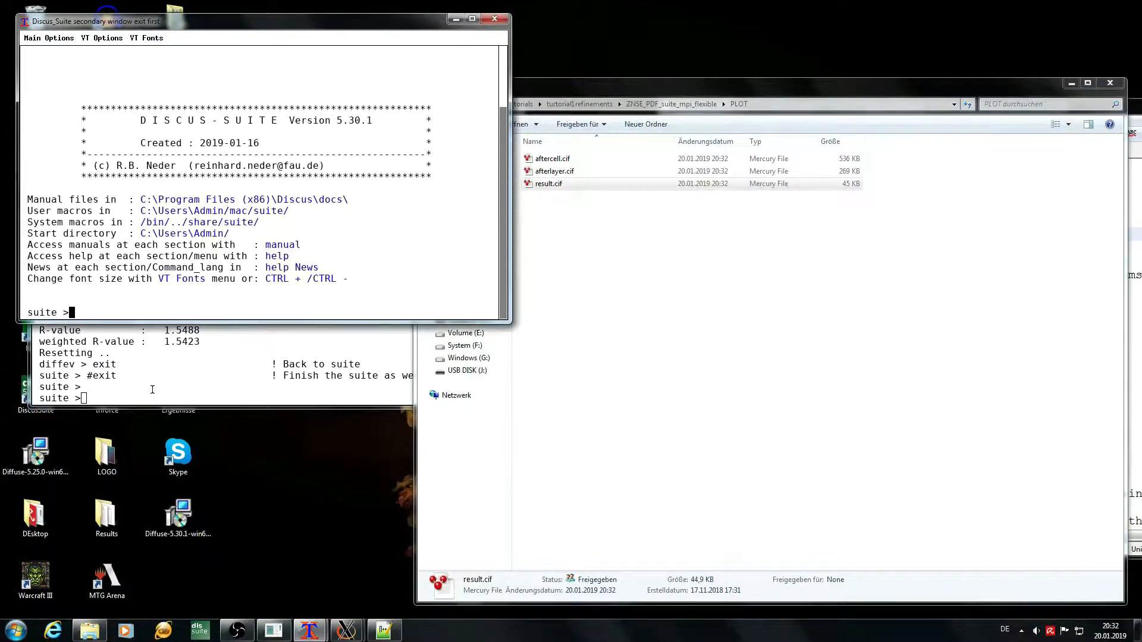
pyautogui.click(177, 395)
pyautogui.write('kuplot')
pyautogui.press('Return')
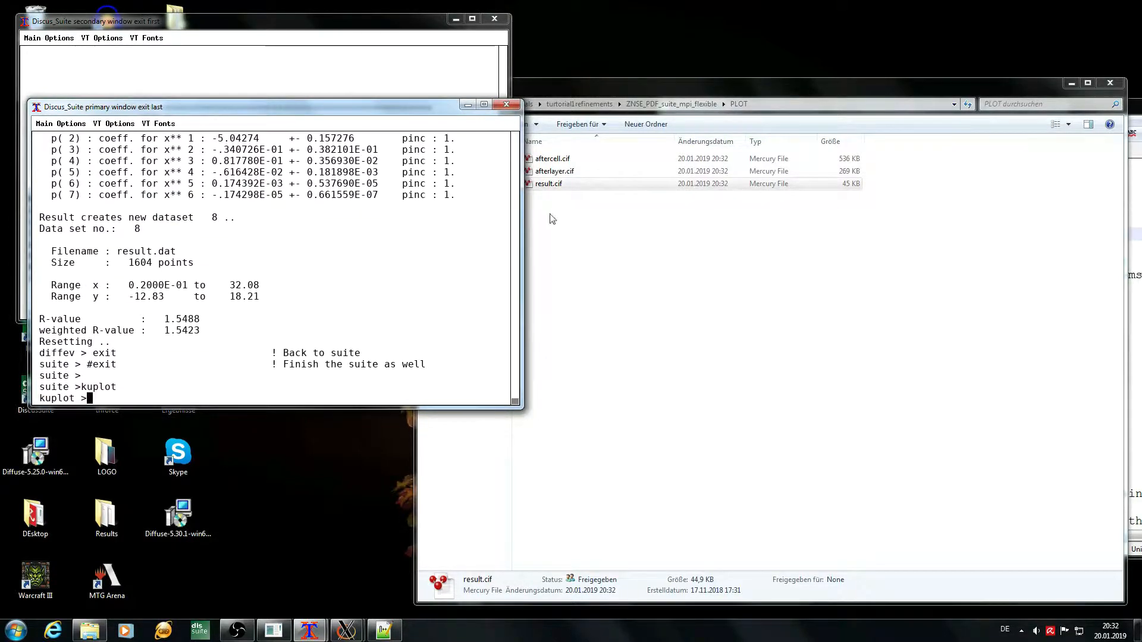
pyautogui.click(677, 275)
pyautogui.click(645, 105)
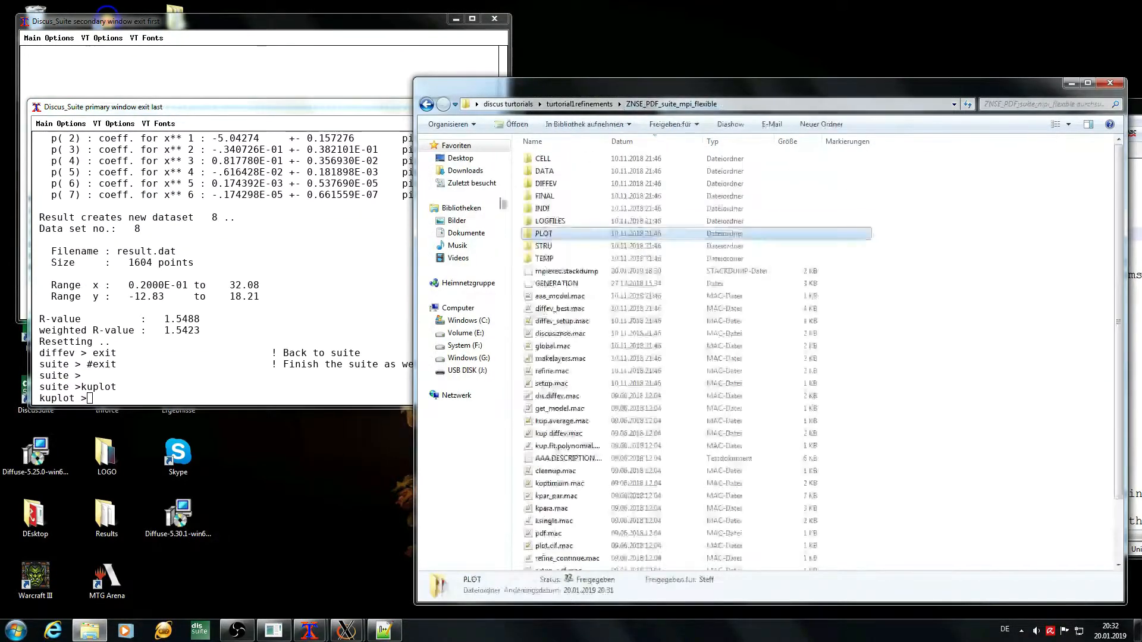
pyautogui.click(251, 308)
pyautogui.write('@ksingle.mac 1')
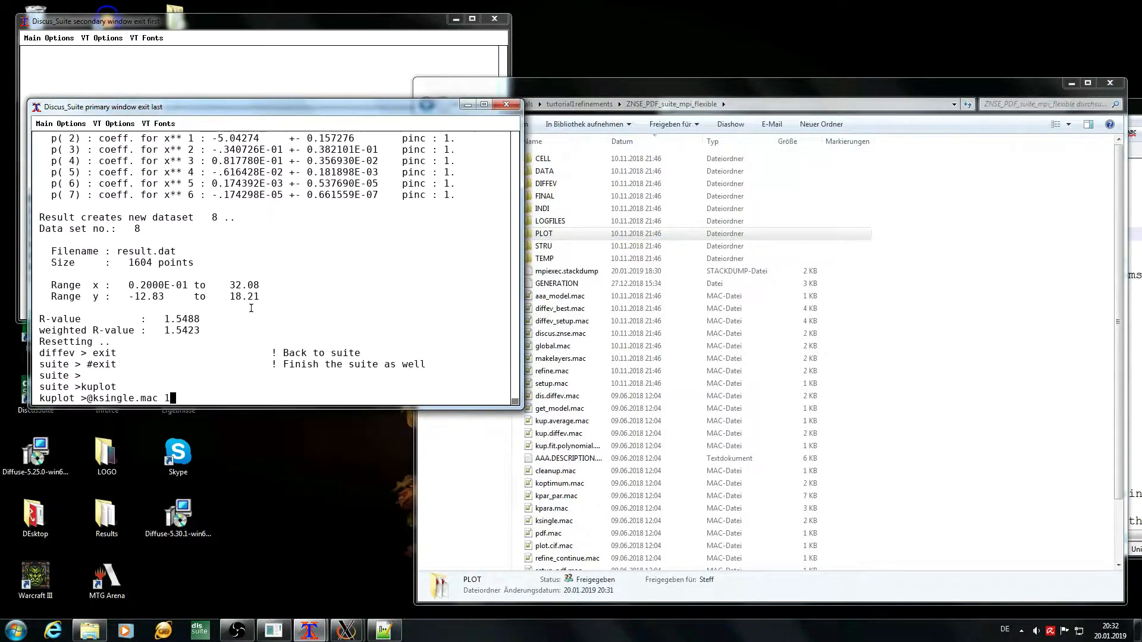
pyautogui.press('Return')
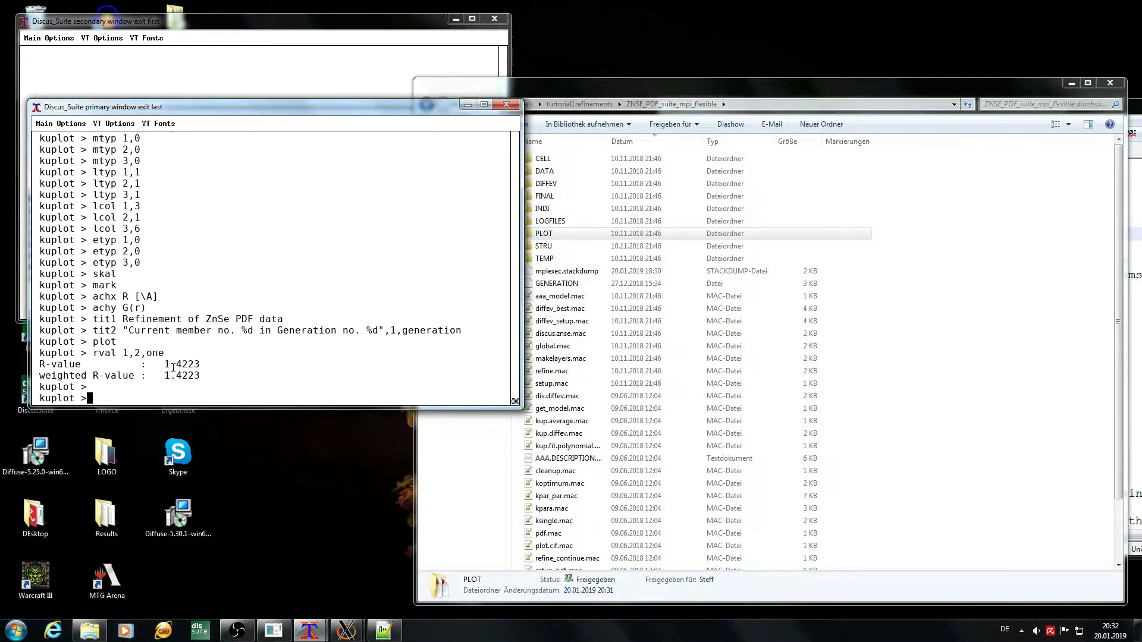
# Show PGPLOT Window 1 and replot the PDF with the R axis limited with ska 1, 10.
pyautogui.moveTo(347, 629)
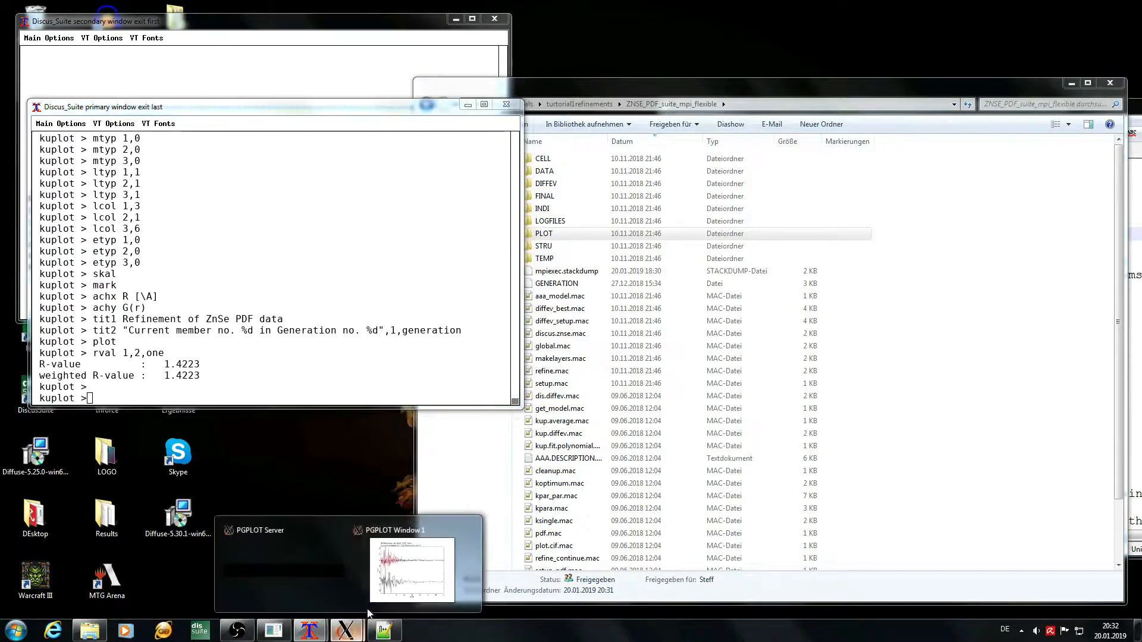
pyautogui.click(396, 572)
pyautogui.hotkey('alt', 'Tab')
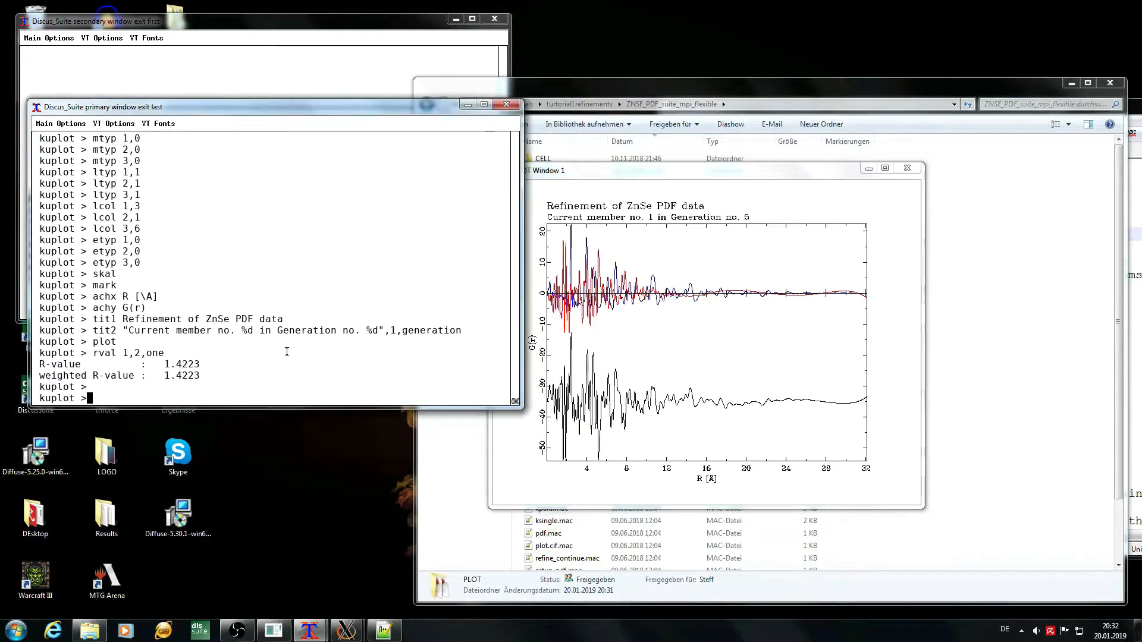
pyautogui.write('sh')
pyautogui.write('ska ')
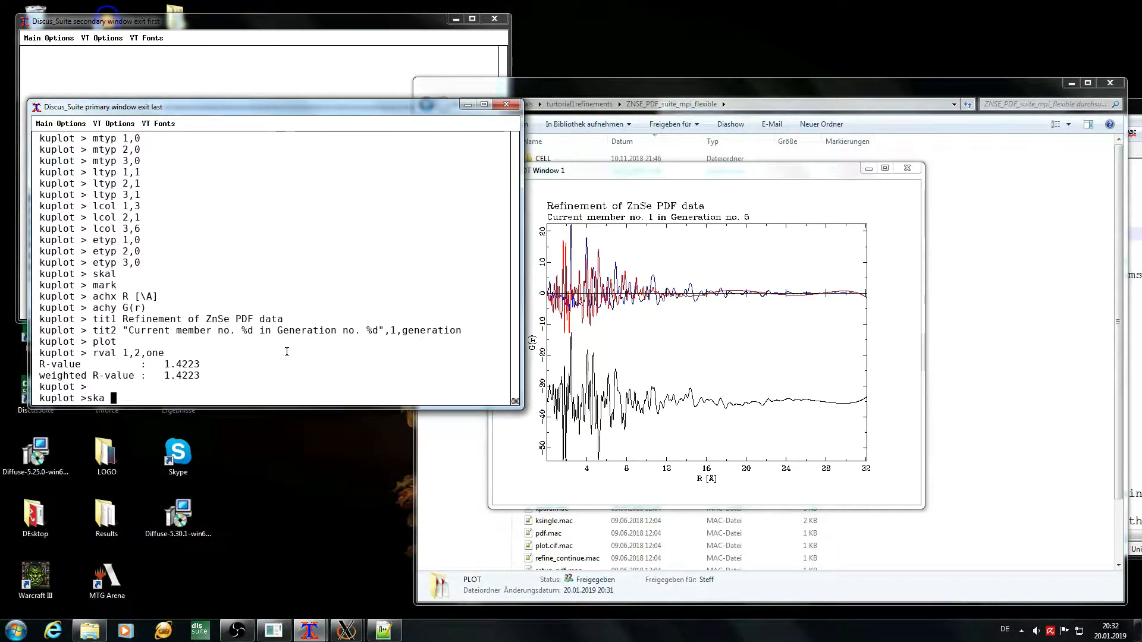
pyautogui.write('1, 10')
pyautogui.press('Return')
pyautogui.write('plot >p')
pyautogui.press('Return')
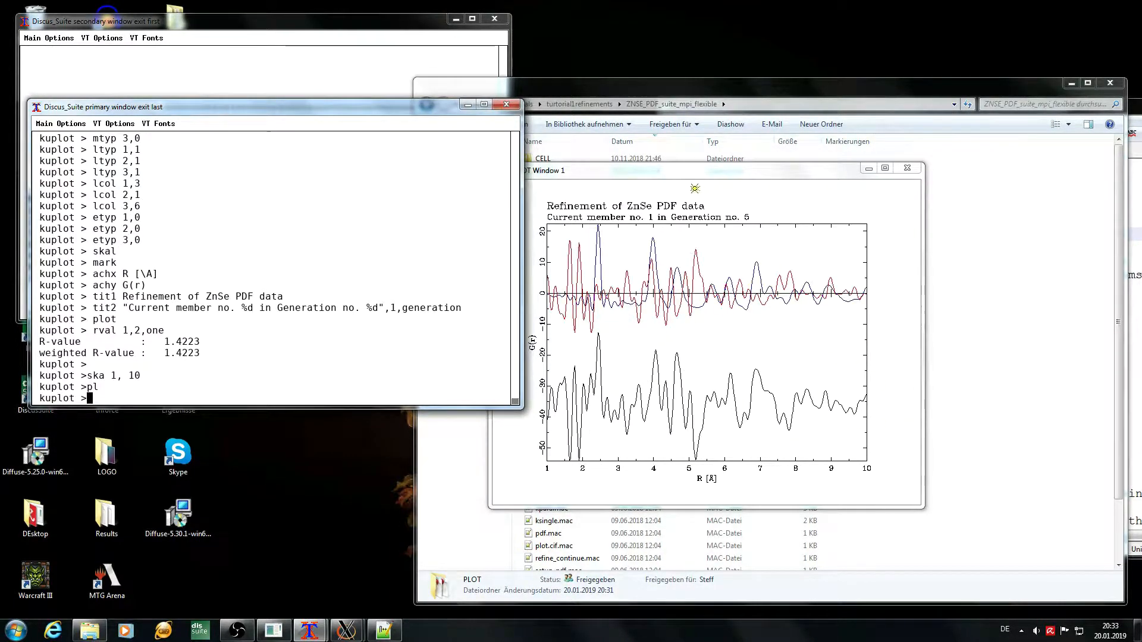
# Move the plot window aside and open the ZNSE_PDF_suite_mpi_flexiblecompleted folder within turtorial1refinements in Explorer.
pyautogui.moveTo(639, 172); pyautogui.dragTo(896, 165)
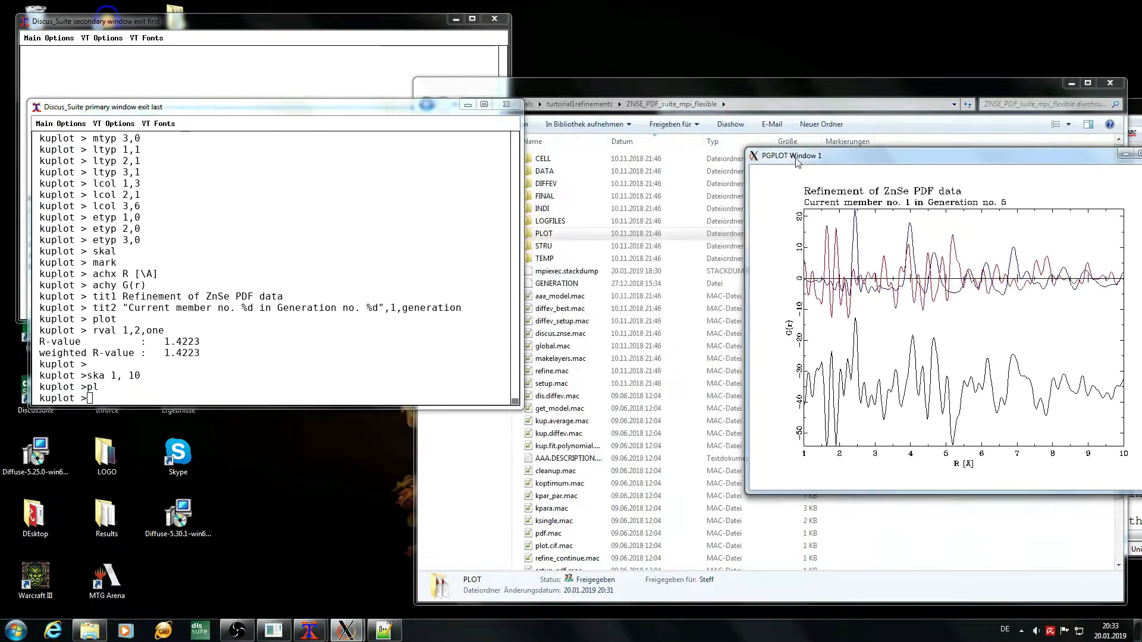
pyautogui.moveTo(798, 162); pyautogui.dragTo(856, 160)
pyautogui.click(592, 105)
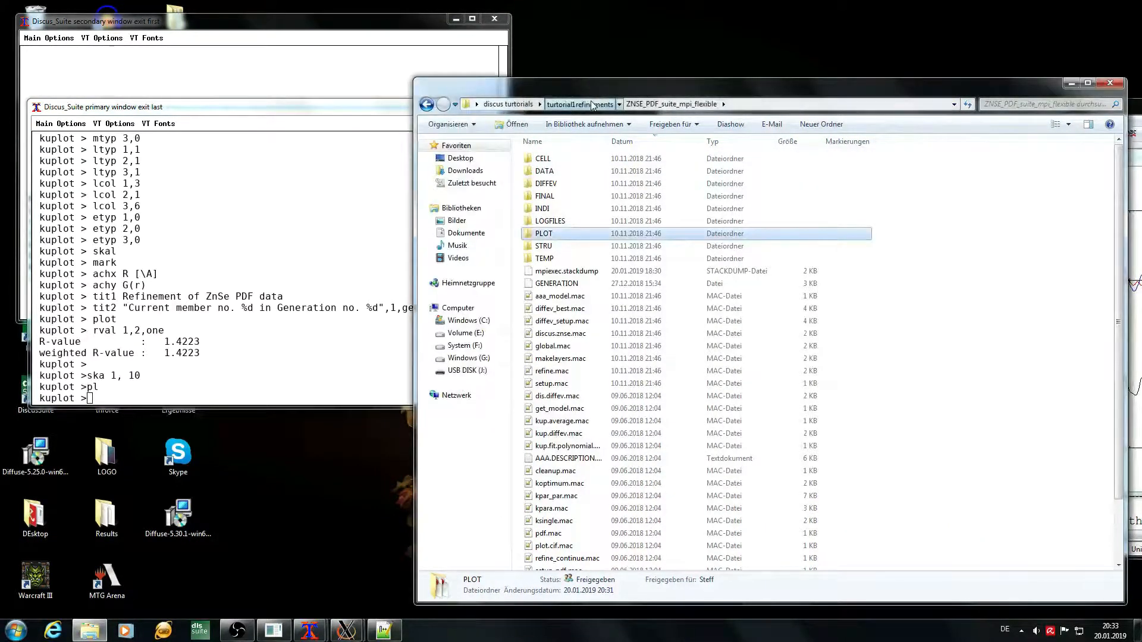
pyautogui.click(592, 105)
pyautogui.doubleClick(615, 158)
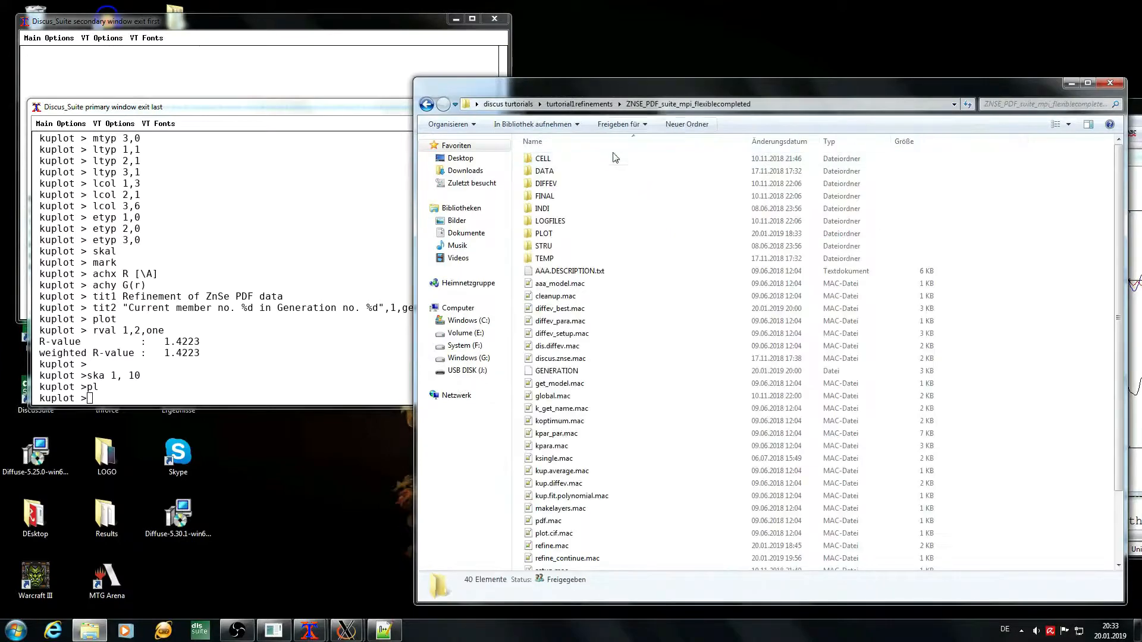
pyautogui.click(782, 102)
pyautogui.hotkey('ctrl', 'c')
pyautogui.click(223, 309)
pyautogui.write('cd')
pyautogui.hotkey('ctrl', 'v')
pyautogui.press('Return')
pyautogui.write('pl')
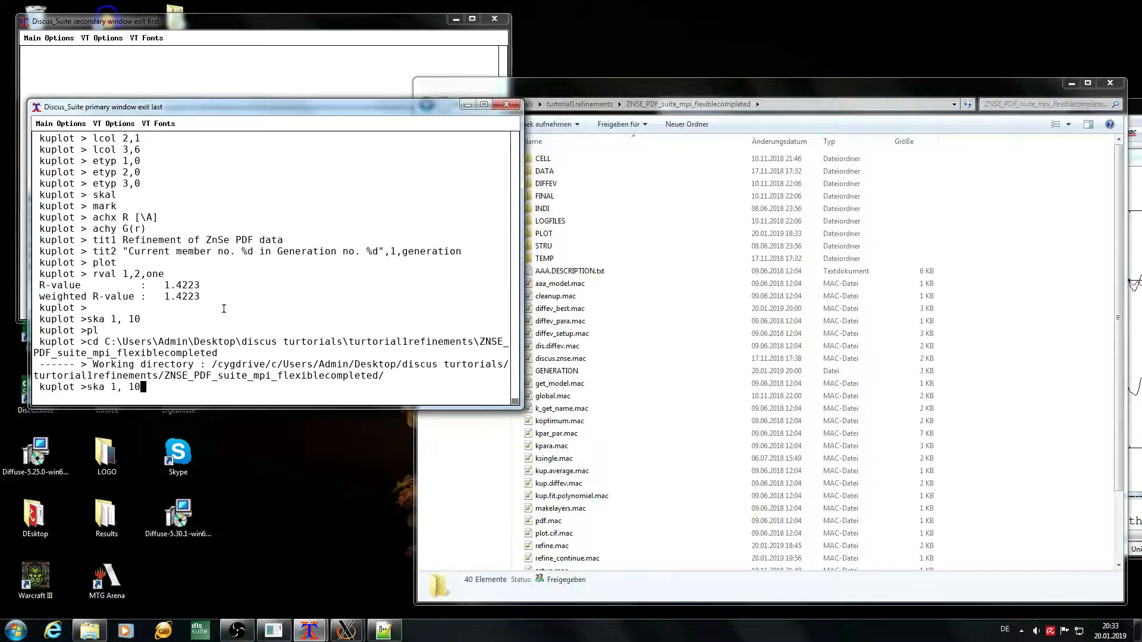
pyautogui.press('Up')
pyautogui.press('Return')
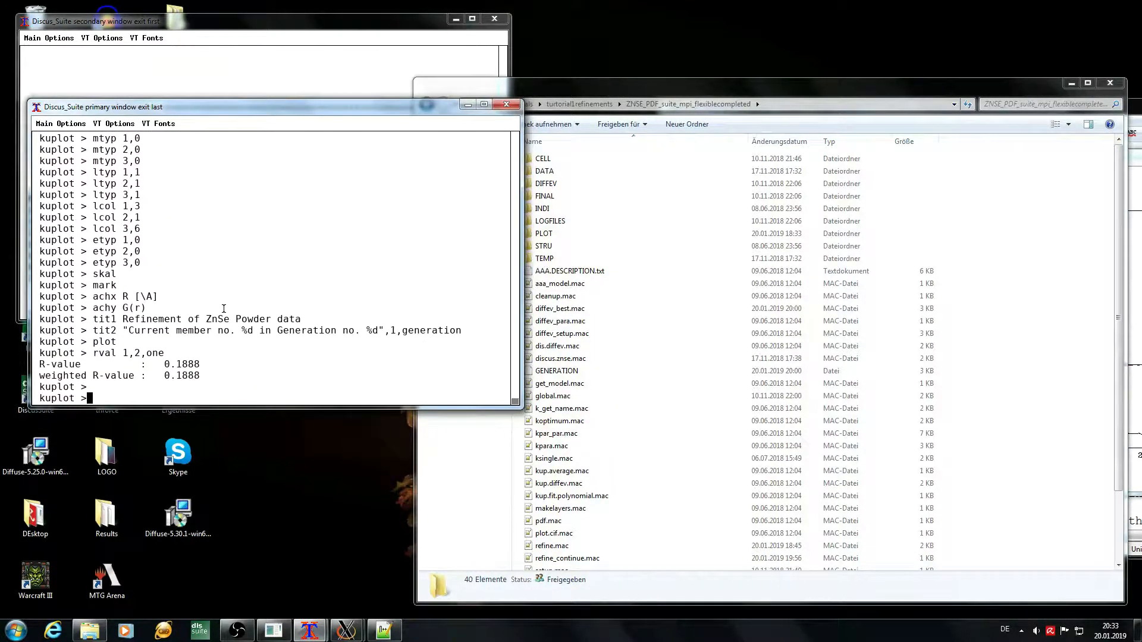
# Move the Explorer window down, switch to Notepad++, and decline reloading the externally modified diffev_best.mac.
pyautogui.click(886, 98)
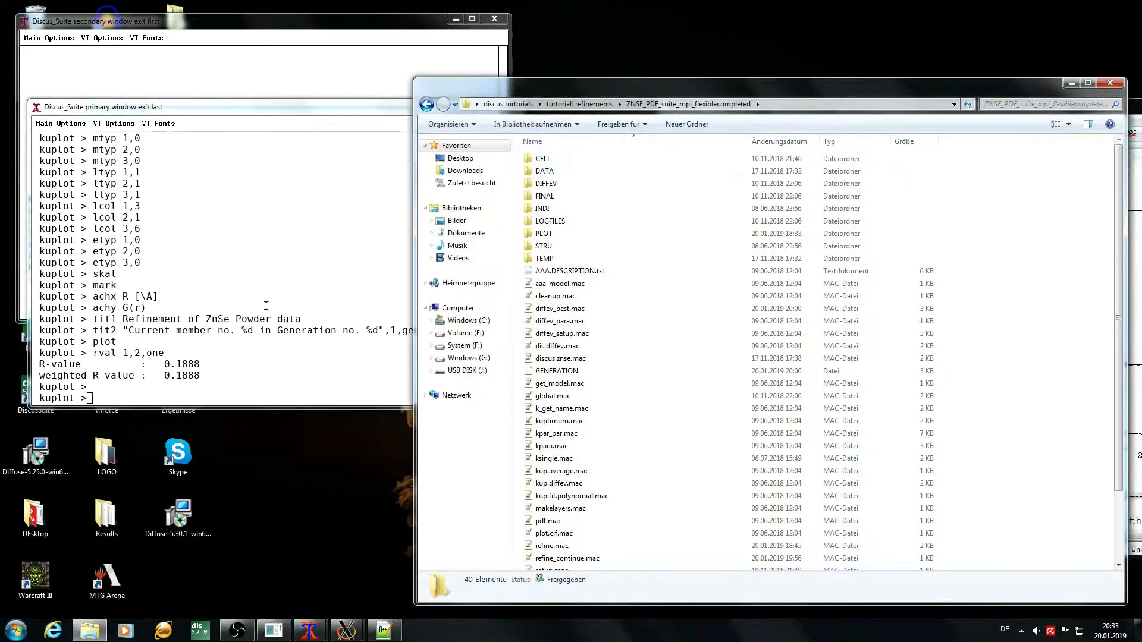
pyautogui.moveTo(944, 83); pyautogui.dragTo(945, 147)
pyautogui.click(965, 111)
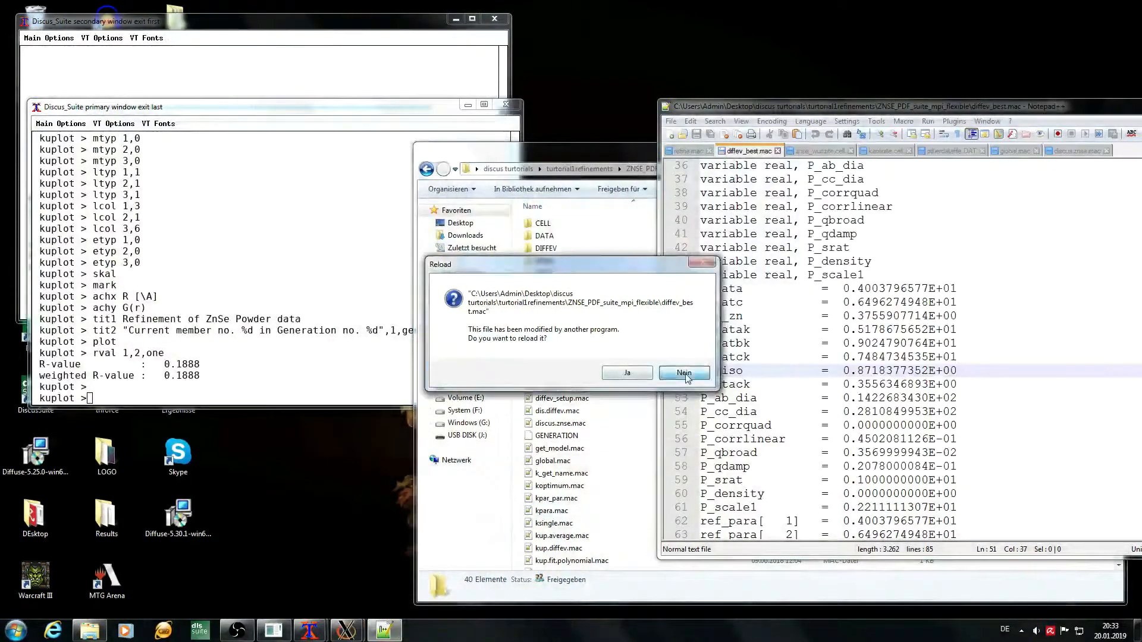
pyautogui.click(686, 376)
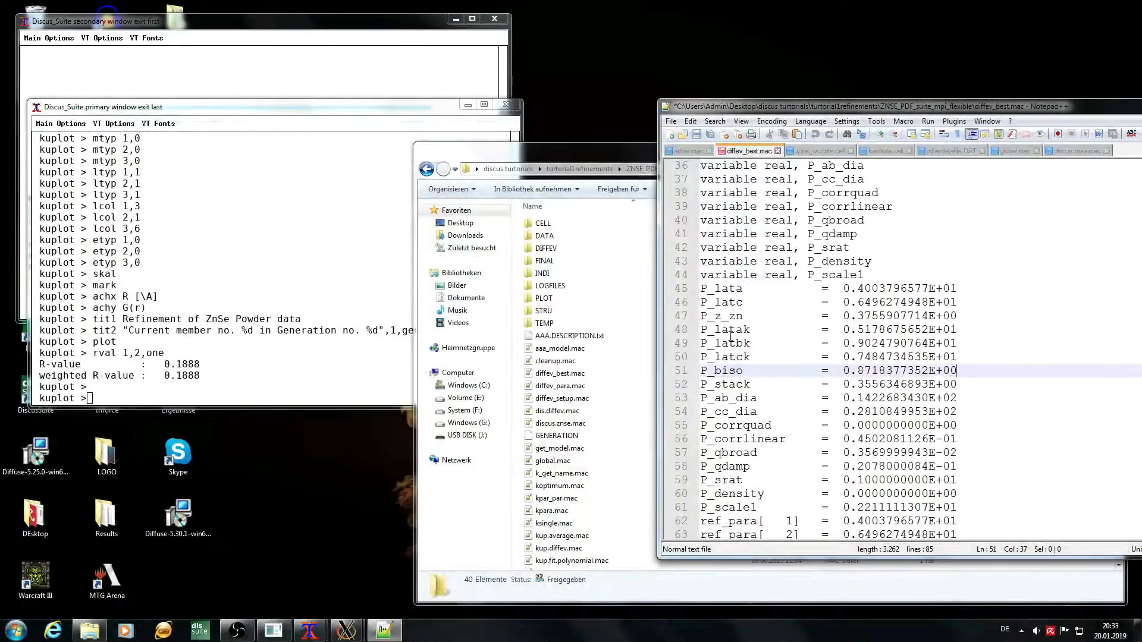
# Show PGPLOT Window 1 beside the kuplot console and replot the completed refinement with ska 1, 10.
pyautogui.click(348, 631)
pyautogui.click(411, 565)
pyautogui.moveTo(908, 166); pyautogui.dragTo(642, 168)
pyautogui.click(176, 278)
pyautogui.write('ska 1, 10')
pyautogui.press('Return')
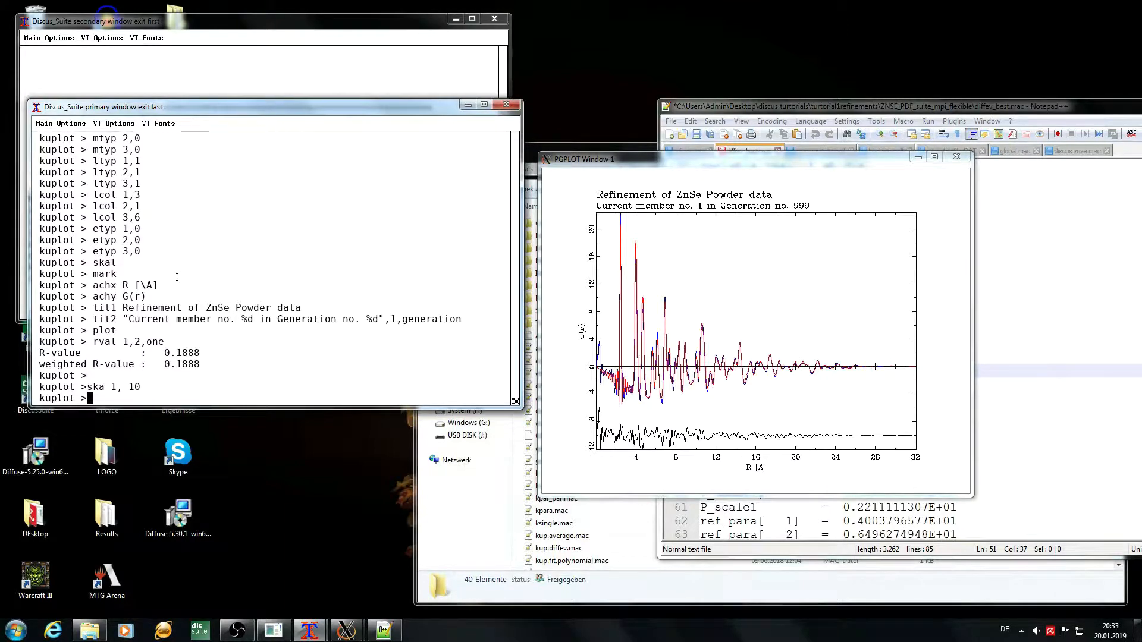
pyautogui.write('pl')
pyautogui.press('Return')
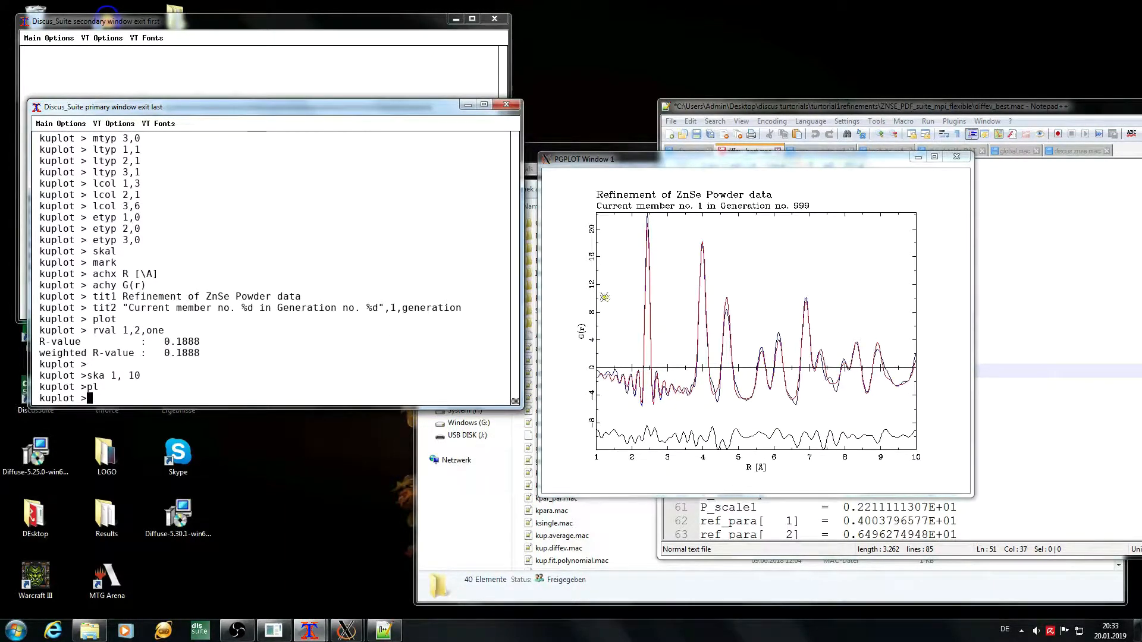
# Run the kpara macro with parameter 0 to plot the R-value over the generations.
pyautogui.write('@')
pyautogui.write('kp')
pyautogui.write('ara 9')
pyautogui.press('Return')
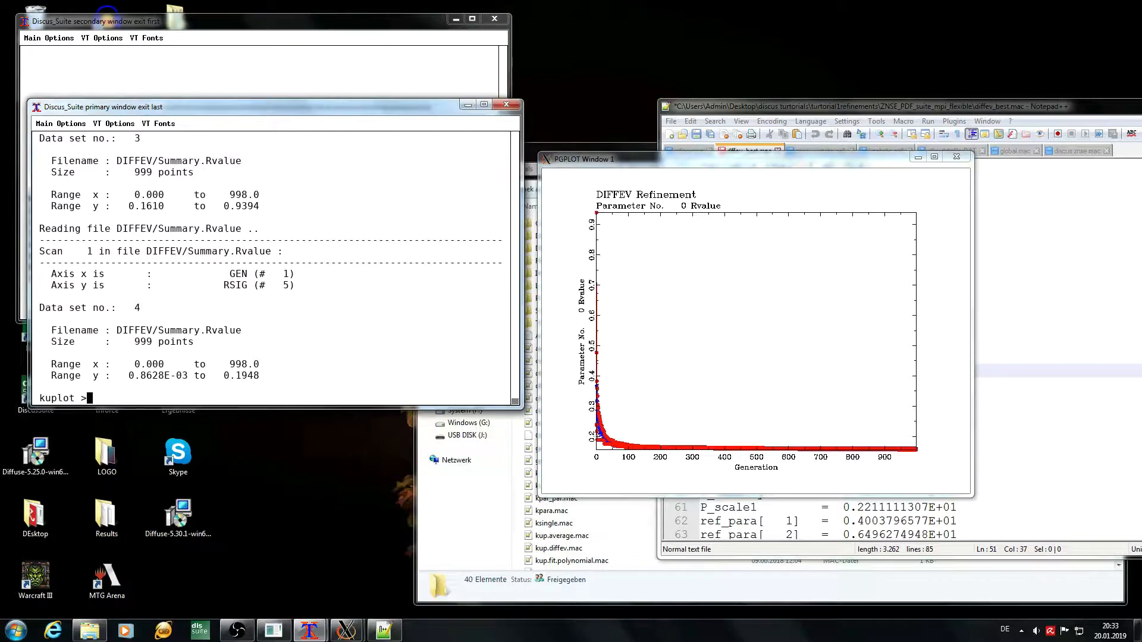
# Plot the evolution of P_lata and P_latc by running the kpara macro with parameters 1 and 2.
pyautogui.write('kpara 0')
pyautogui.press('Up')
pyautogui.press('BackSpace')
pyautogui.write('1')
pyautogui.press('Return')
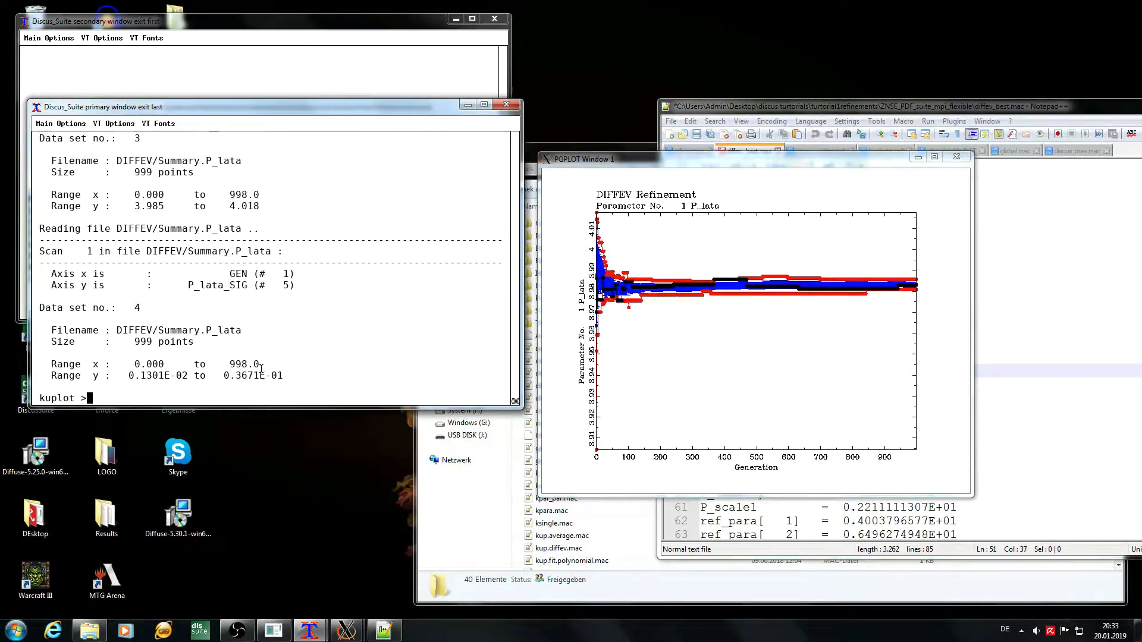
pyautogui.press('Up')
pyautogui.press('BackSpace')
pyautogui.write('2')
pyautogui.press('Return')
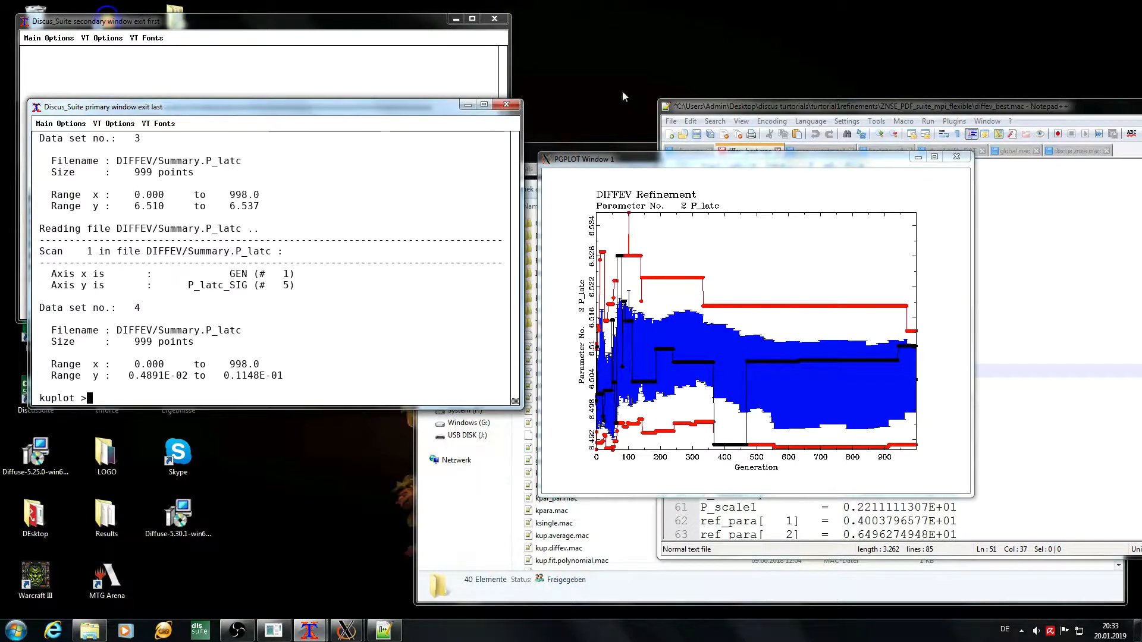
# Open diffev_best.mac from the completed refinement folder and examine its generation settings and best parameter values.
pyautogui.moveTo(605, 159); pyautogui.dragTo(784, 164)
pyautogui.click(627, 145)
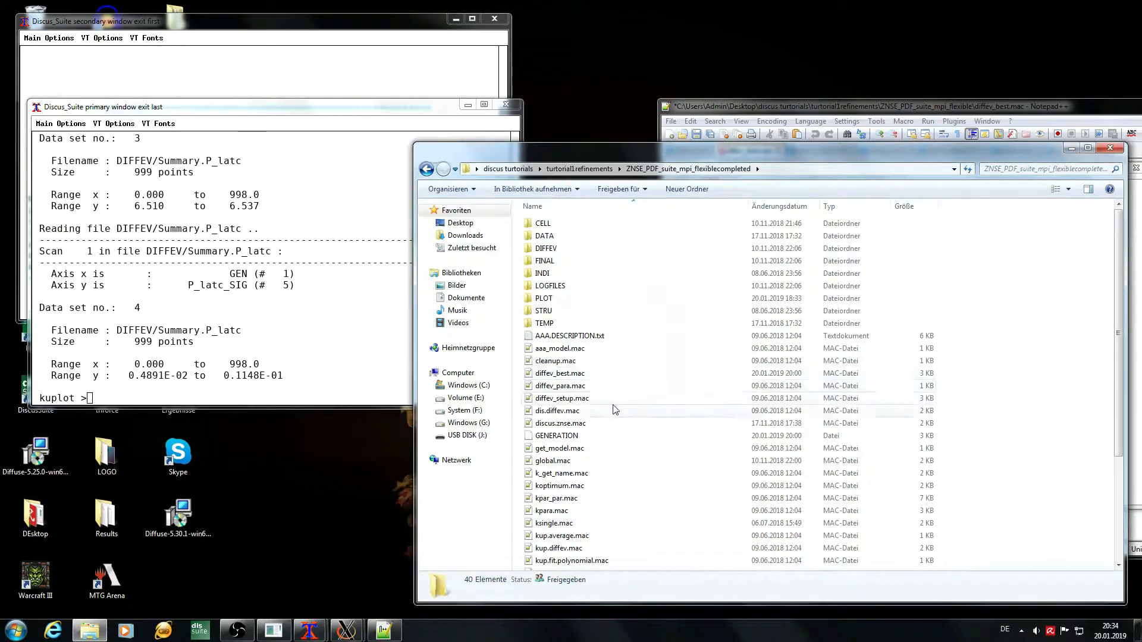
pyautogui.doubleClick(607, 375)
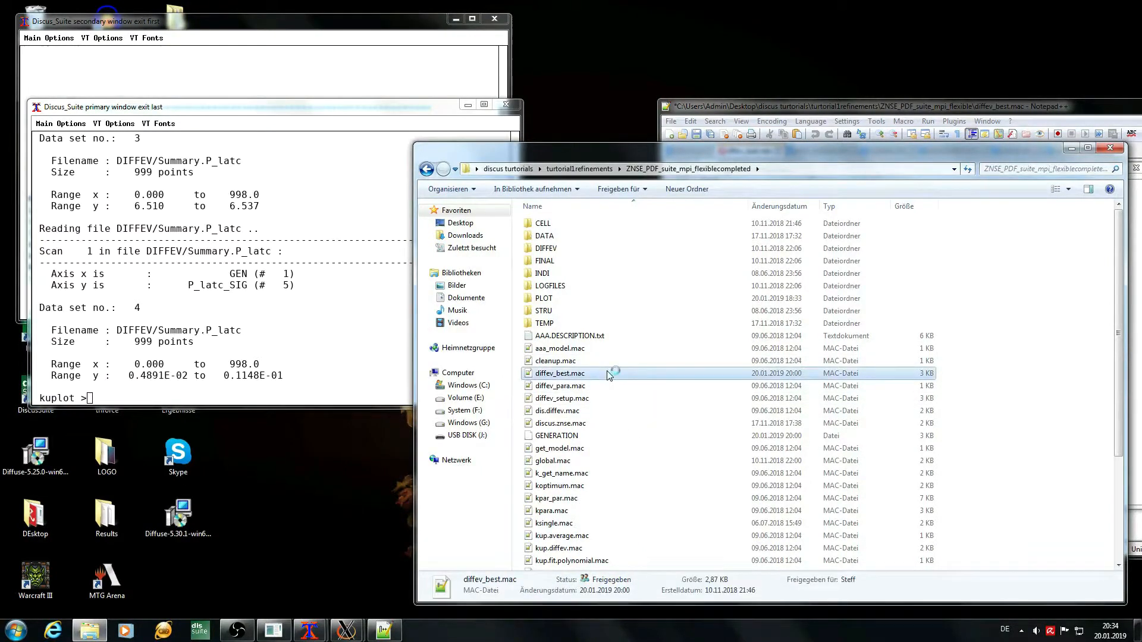
pyautogui.moveTo(817, 108); pyautogui.dragTo(696, 76)
pyautogui.scroll(-10, 760, 305)
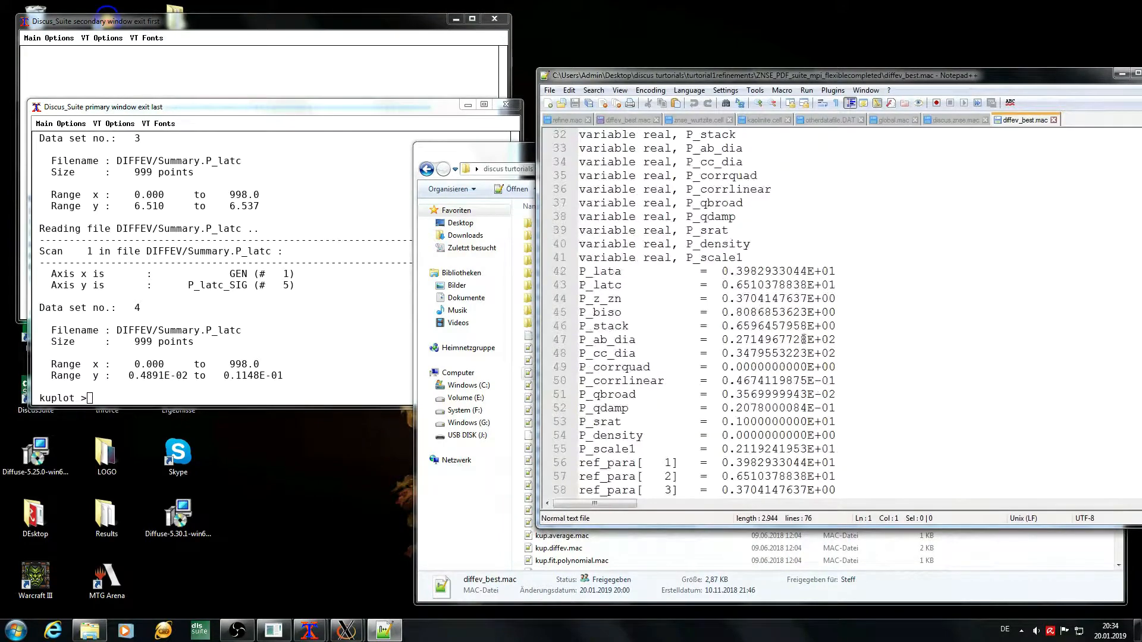
pyautogui.scroll(5, 746, 304)
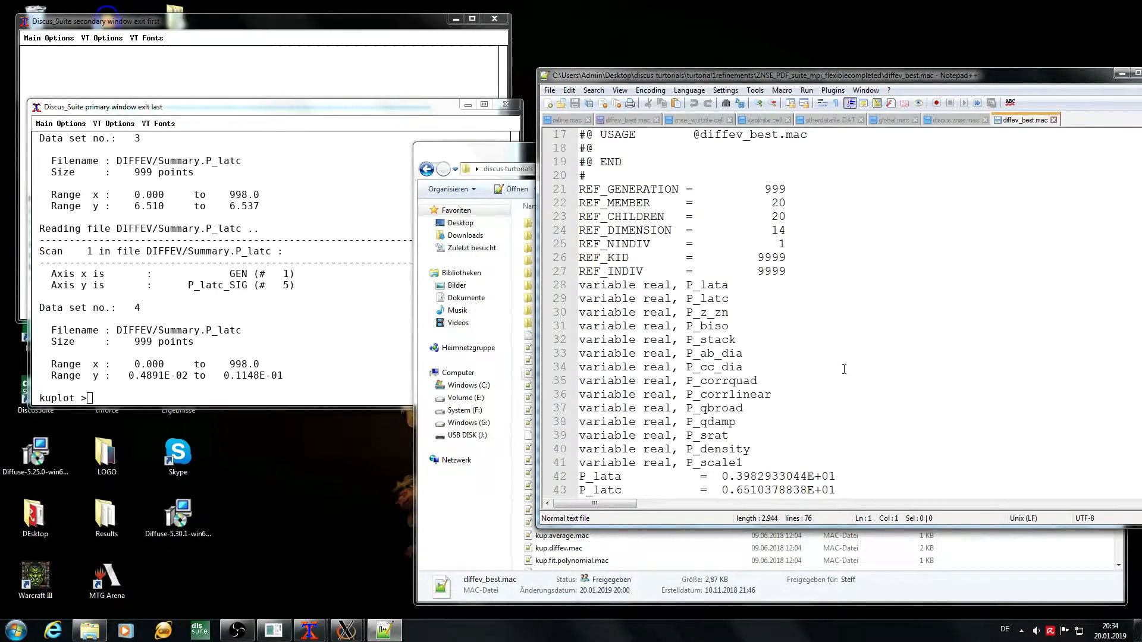
pyautogui.scroll(-2, 845, 351)
pyautogui.scroll(3, 741, 236)
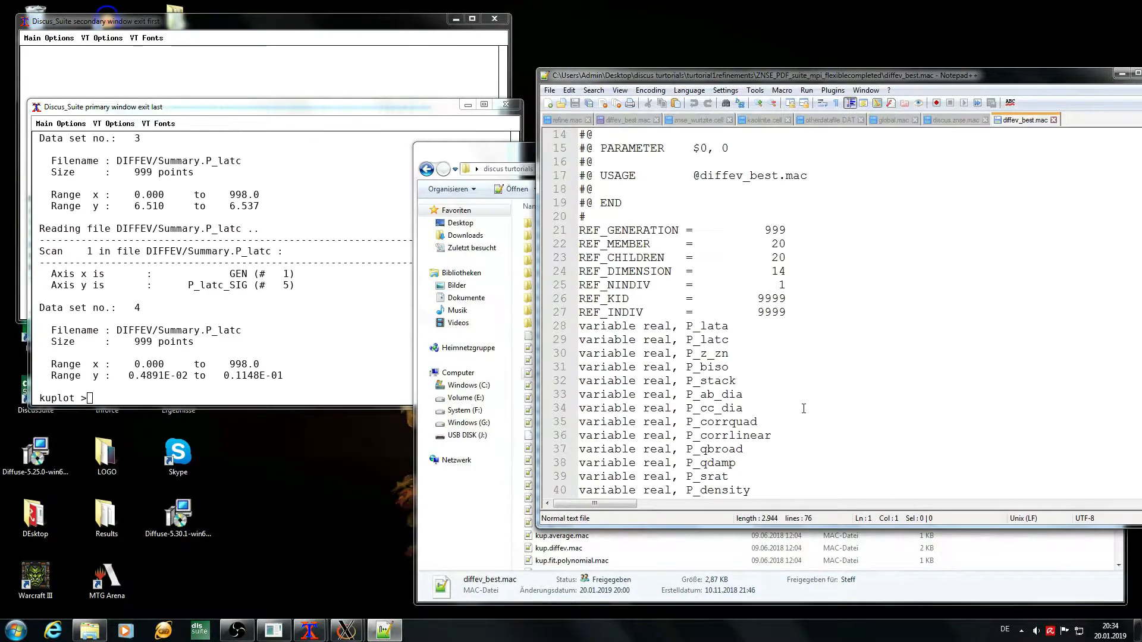
pyautogui.click(315, 394)
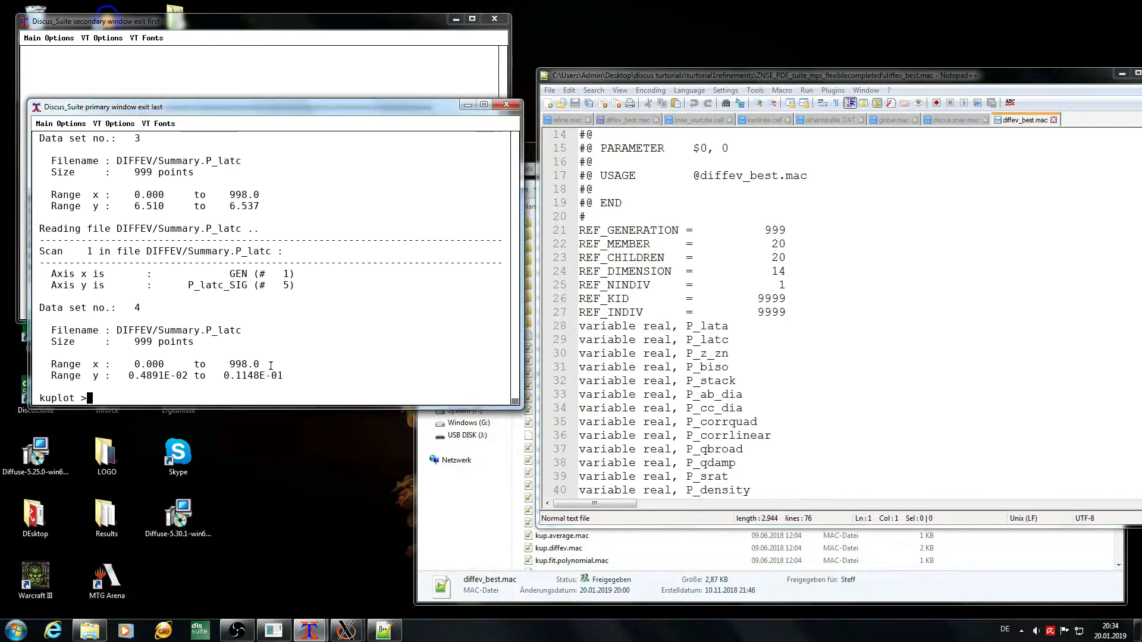
pyautogui.write('exit')
pyautogui.press('Return')
pyautogui.write('@diffev_best.mac')
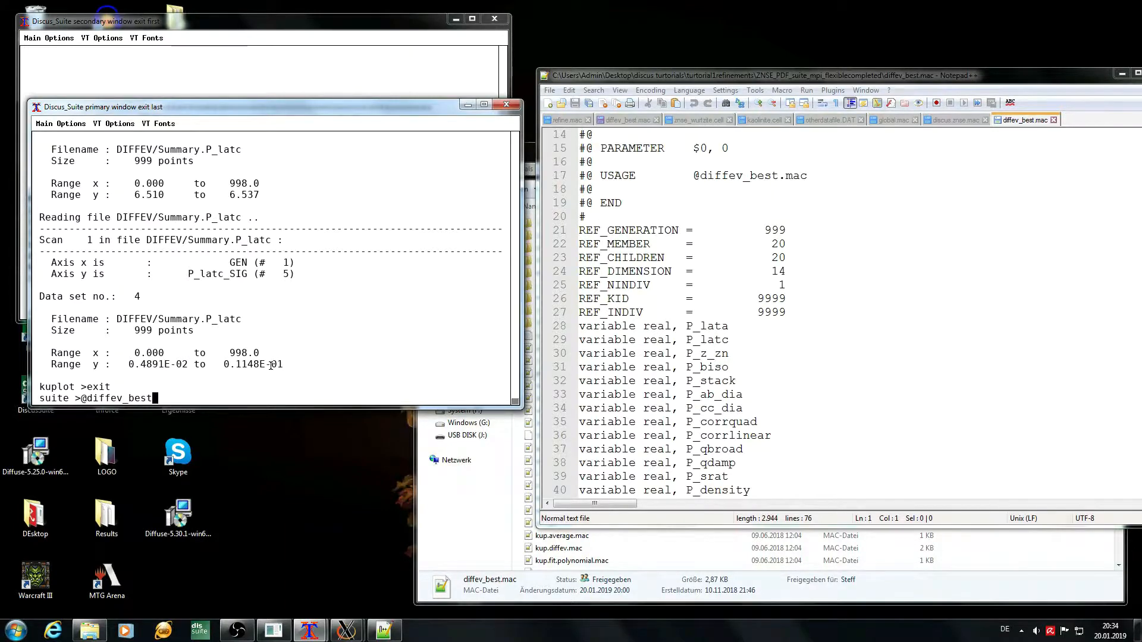
pyautogui.press('Return')
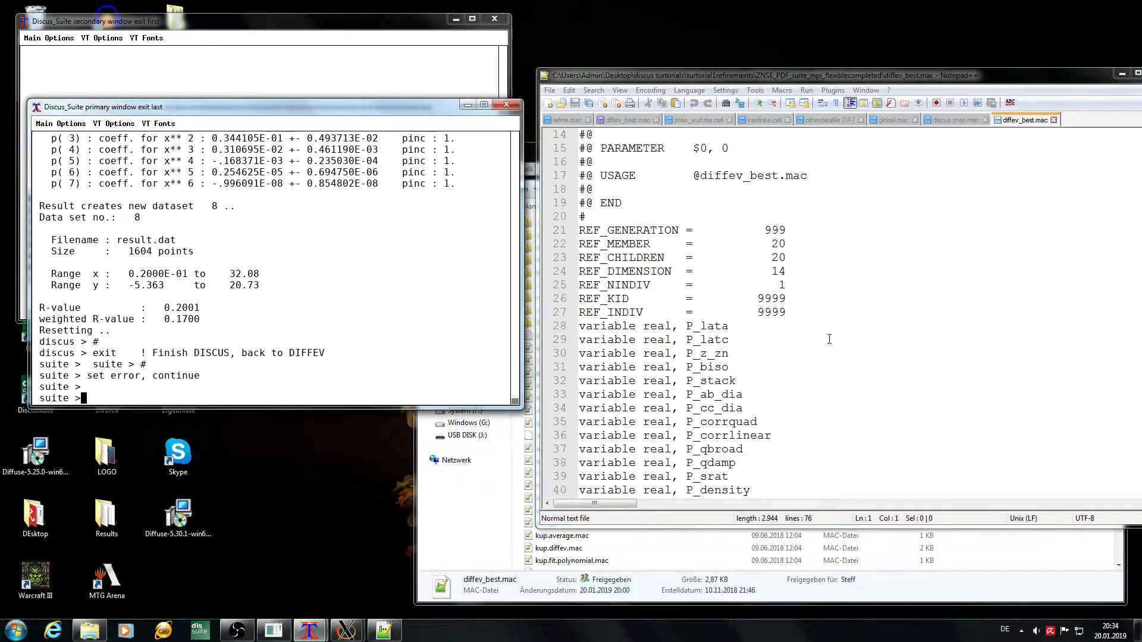
# Open the completed refinement's TEMP folder and check the calc.9999 file against the parameters in diffev_best.mac.
pyautogui.click(775, 408)
pyautogui.scroll(-5, 775, 408)
pyautogui.moveTo(614, 77); pyautogui.dragTo(660, 46)
pyautogui.click(558, 148)
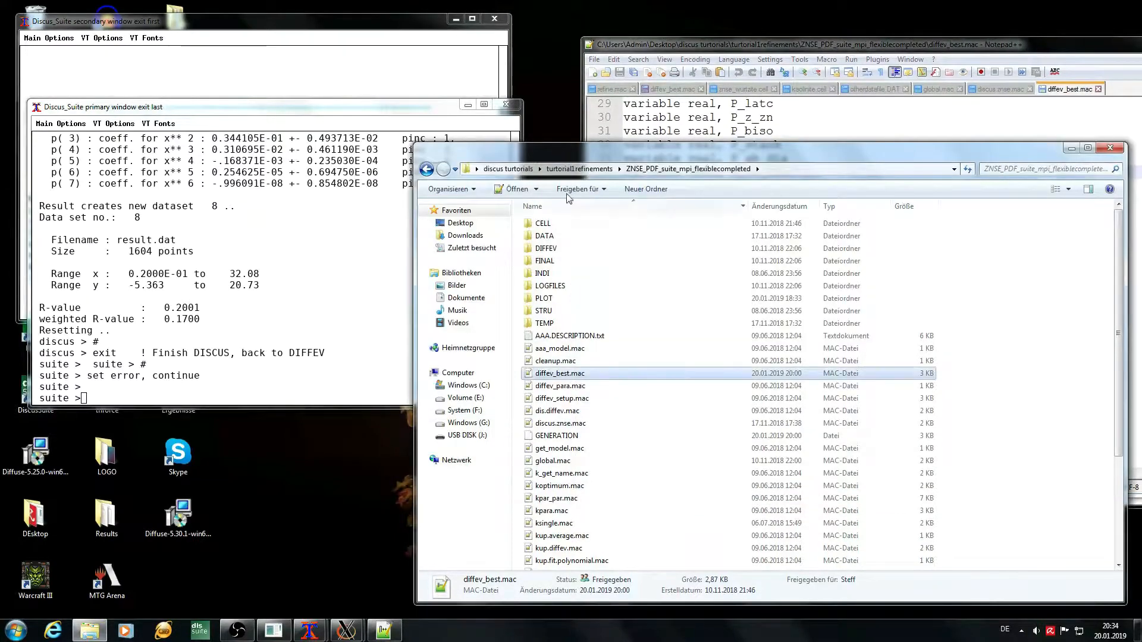
pyautogui.doubleClick(607, 326)
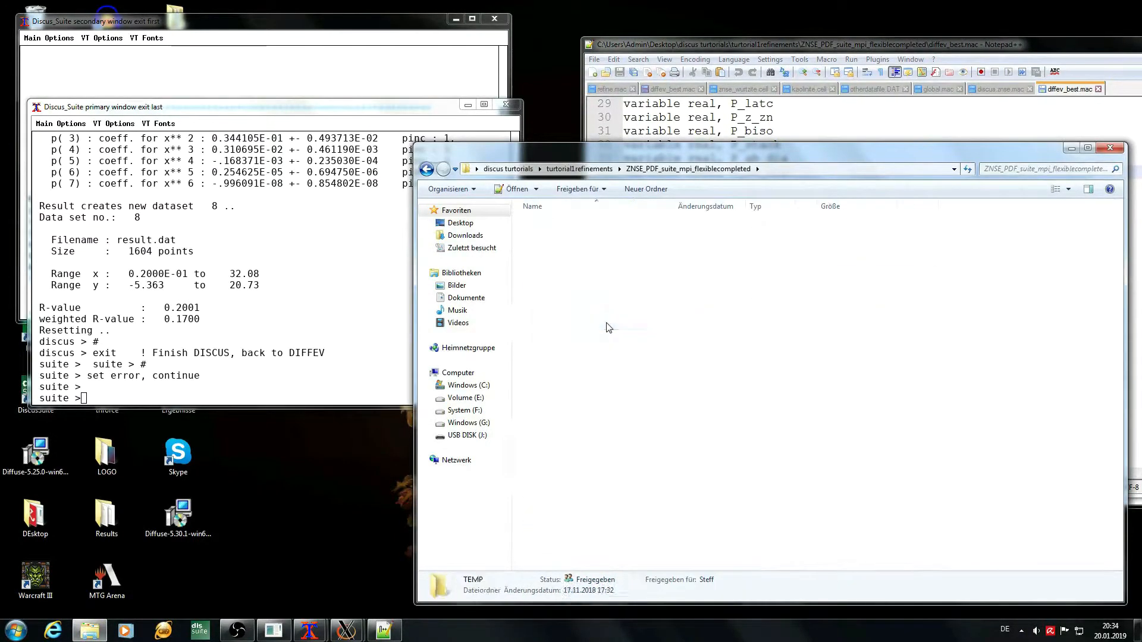
pyautogui.click(560, 476)
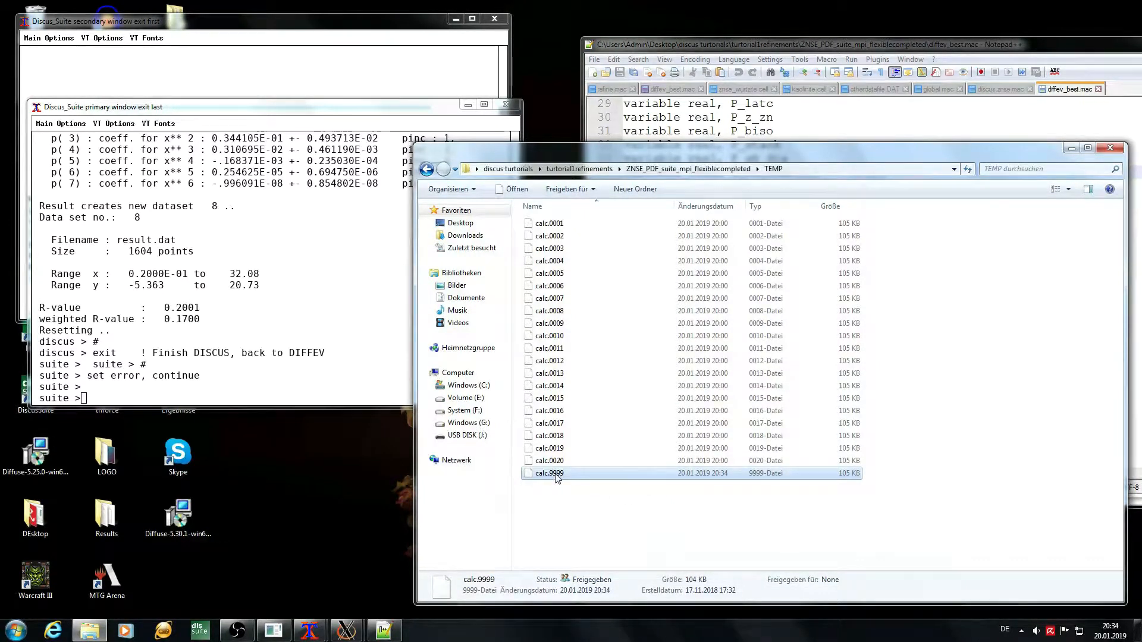
pyautogui.moveTo(878, 526); pyautogui.dragTo(536, 473)
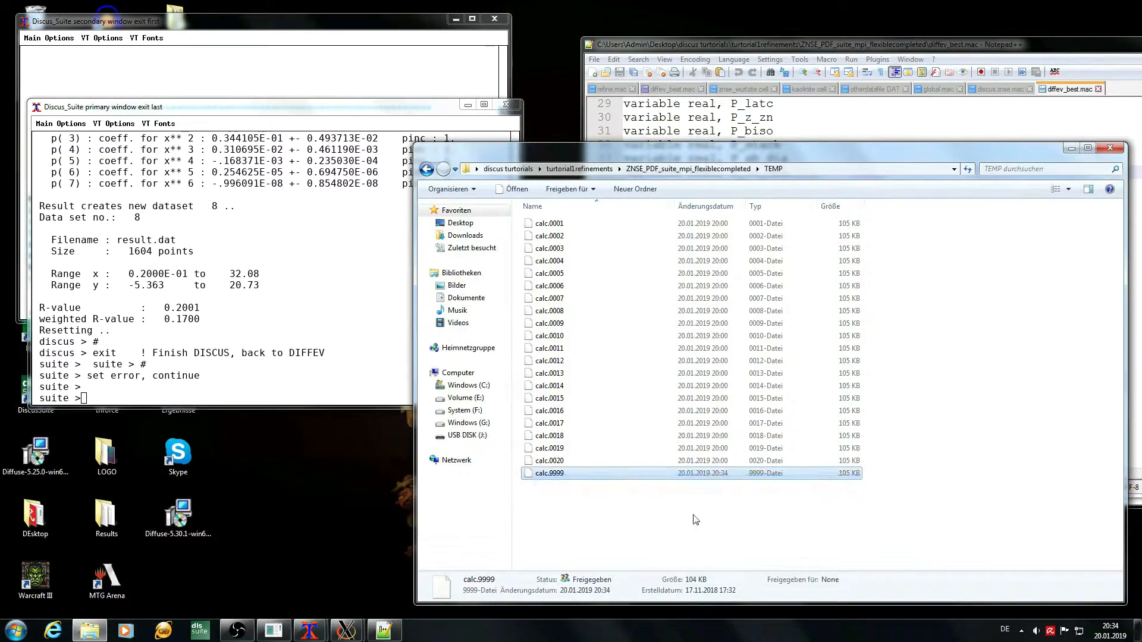
pyautogui.click(722, 523)
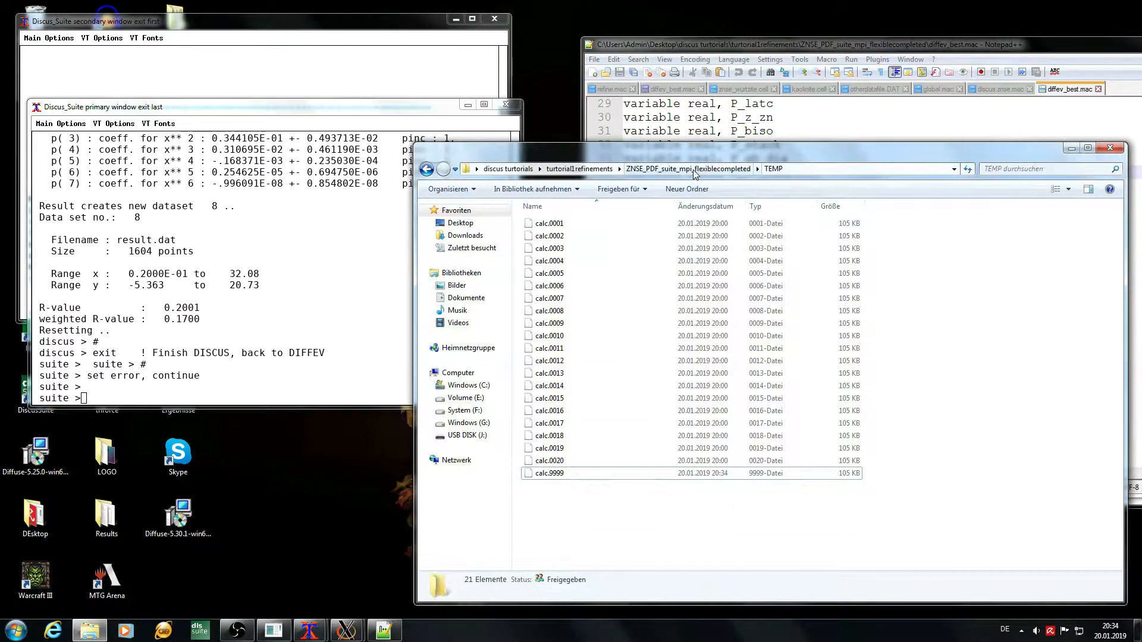
pyautogui.click(723, 117)
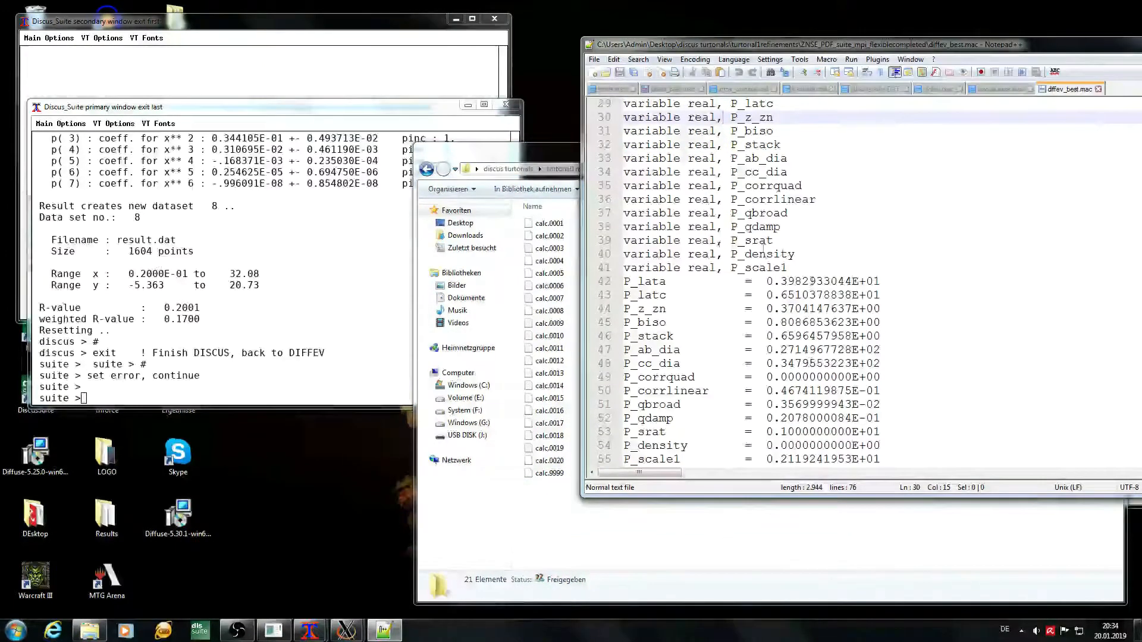
pyautogui.click(534, 156)
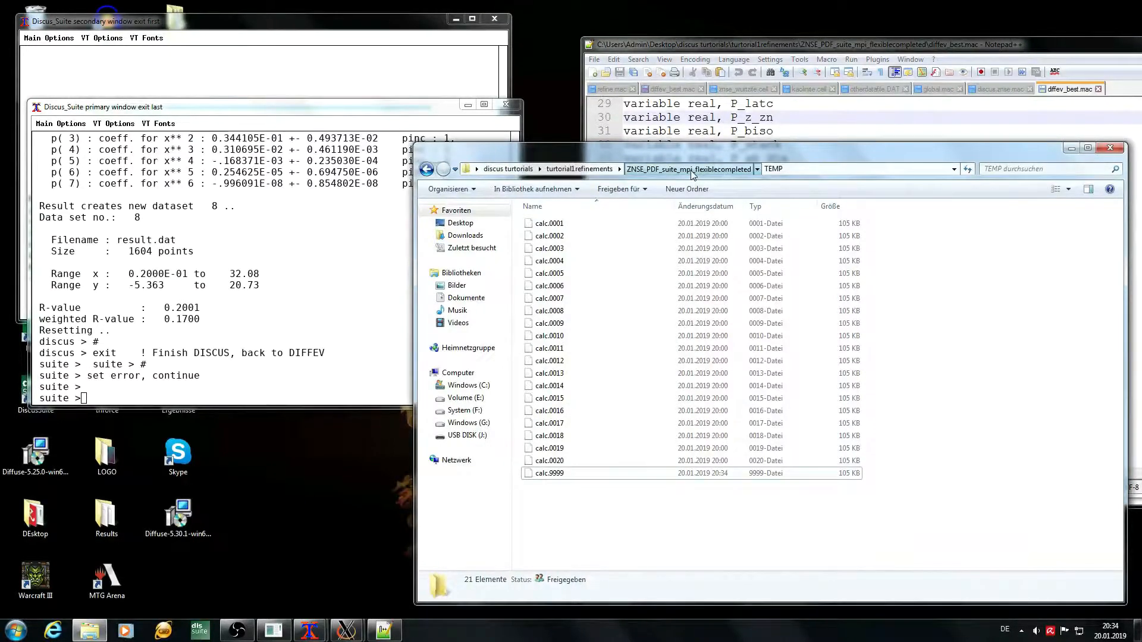
# Return to the completed refinement folder to look up the macro name, and run parallel 3, refine_continue.mac in the primary suite window.
pyautogui.click(691, 170)
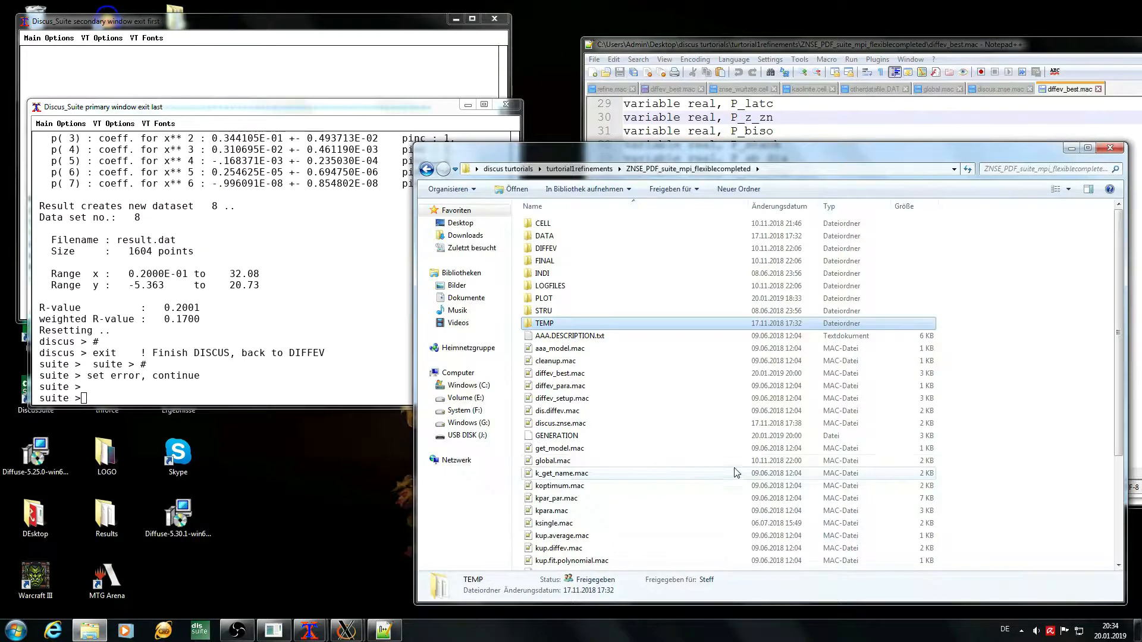
pyautogui.scroll(-4, 721, 458)
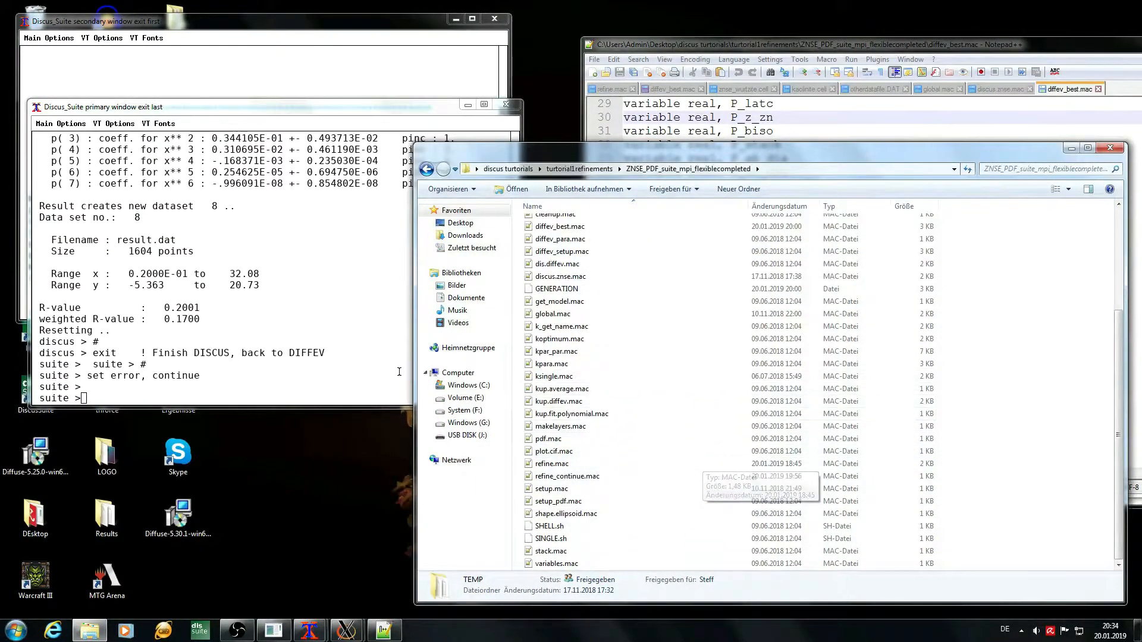
pyautogui.click(289, 366)
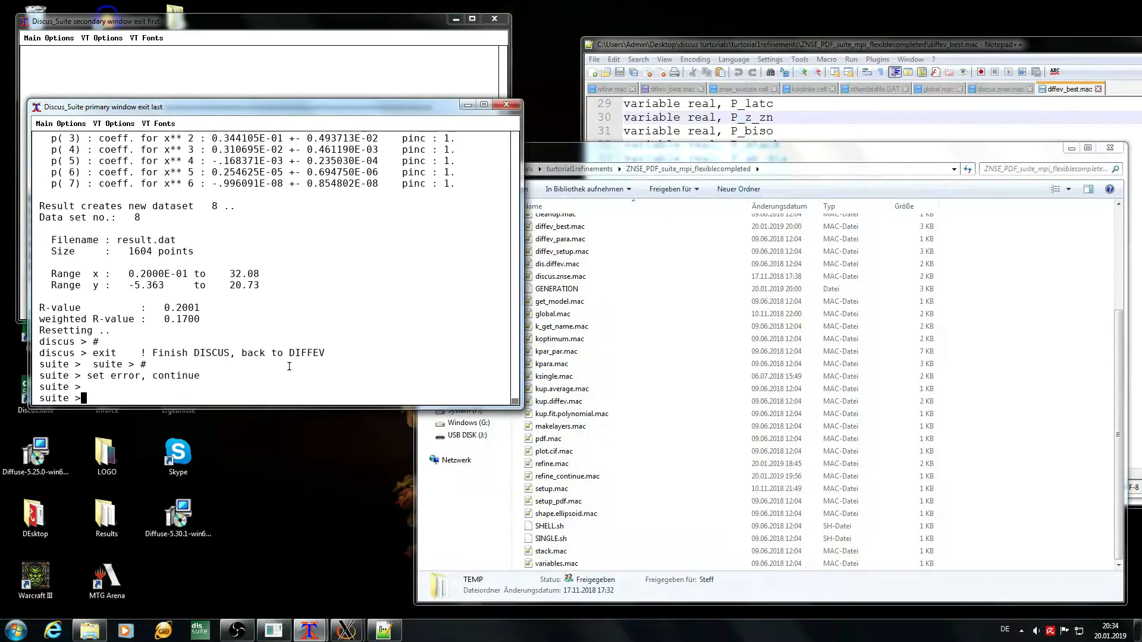
pyautogui.write('parallel ')
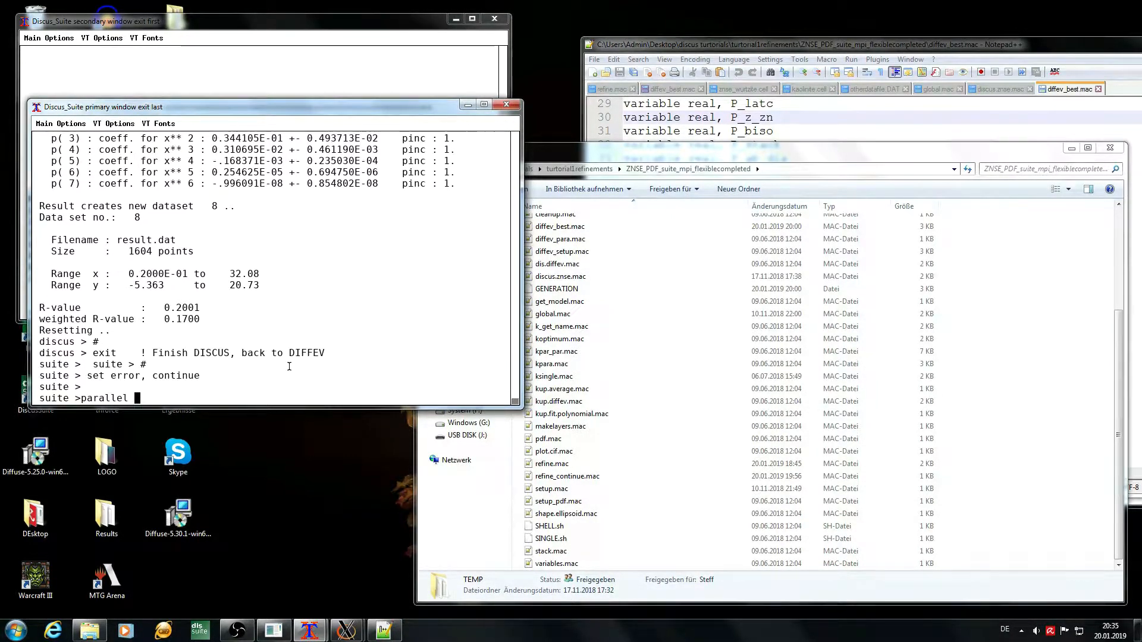
pyautogui.write('3,')
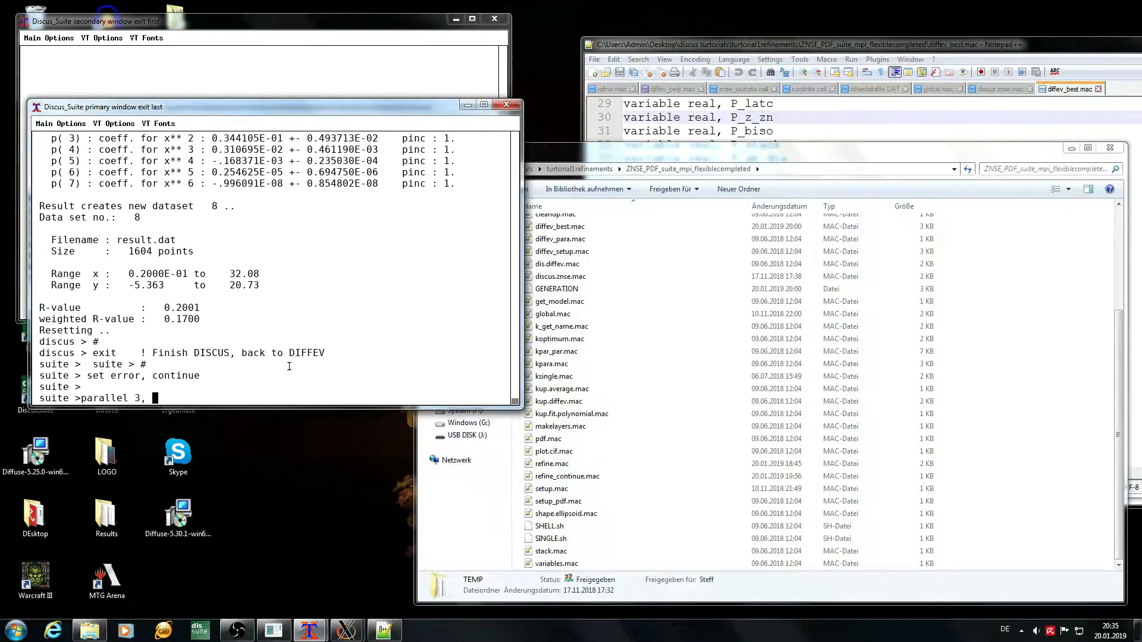
pyautogui.write('refine_continue.mac')
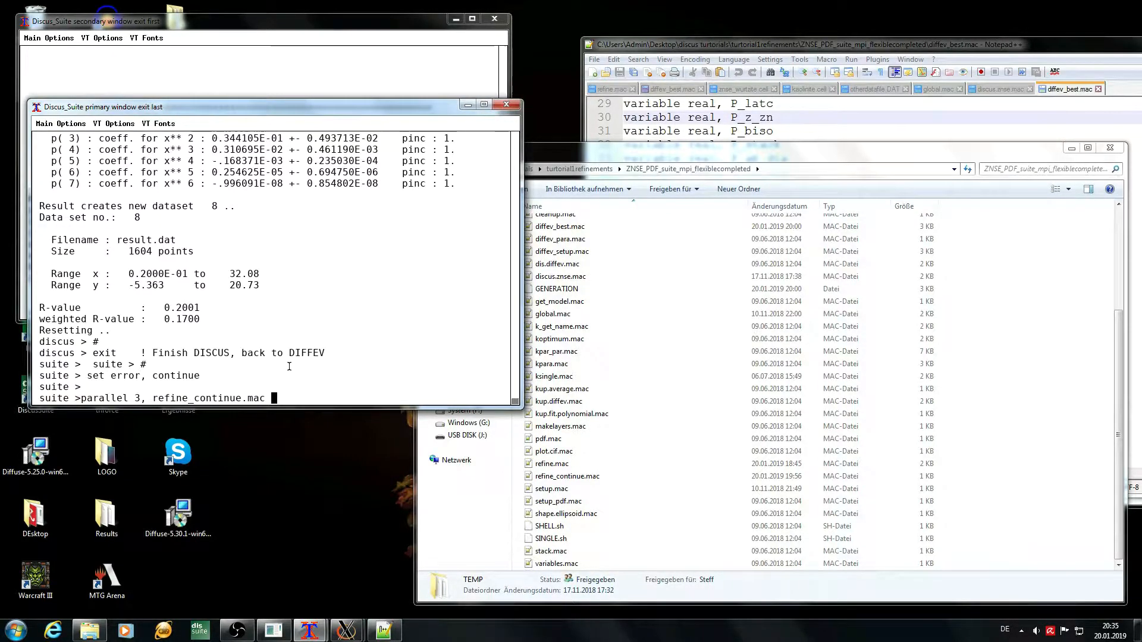
pyautogui.press('Return')
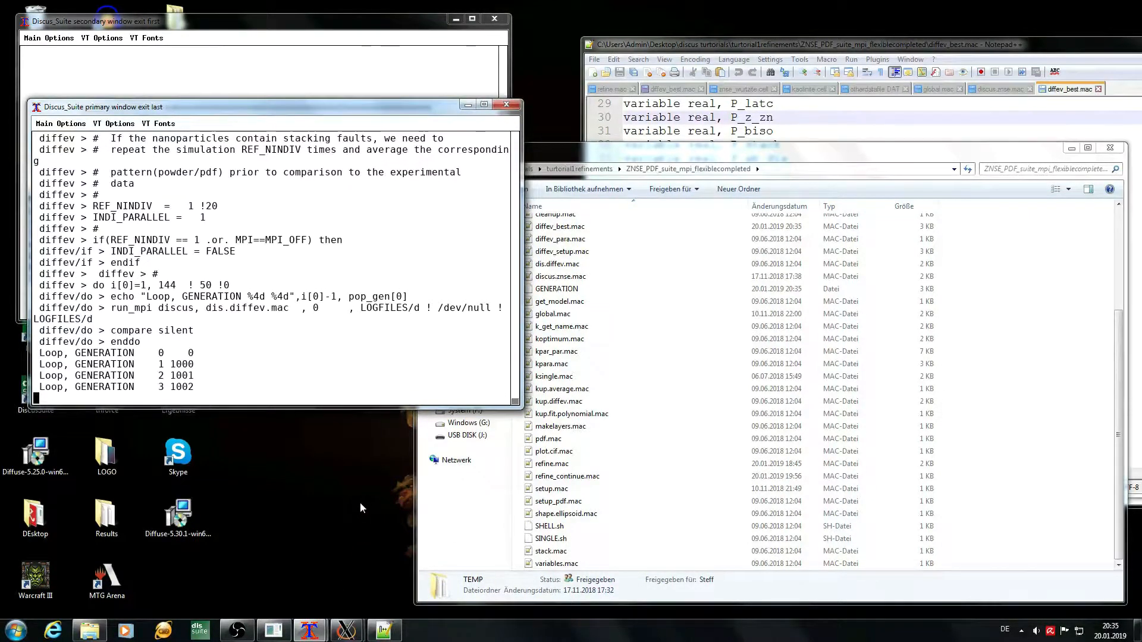
# Bring the completed refinement folder forward in Explorer and show its subfolders.
pyautogui.click(702, 151)
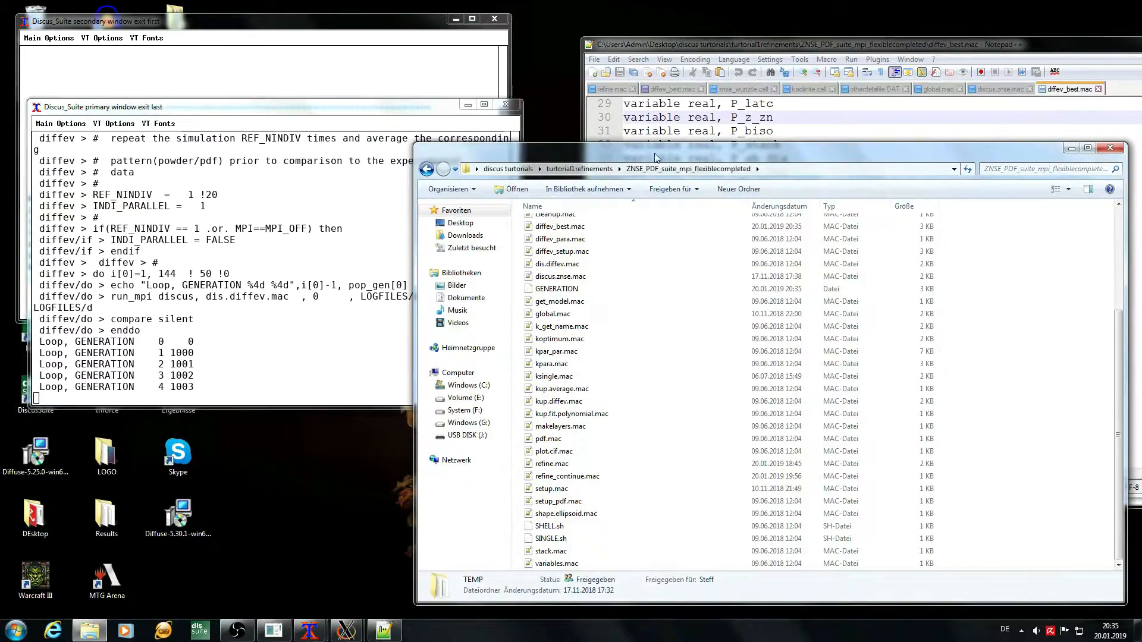
pyautogui.scroll(4, 622, 313)
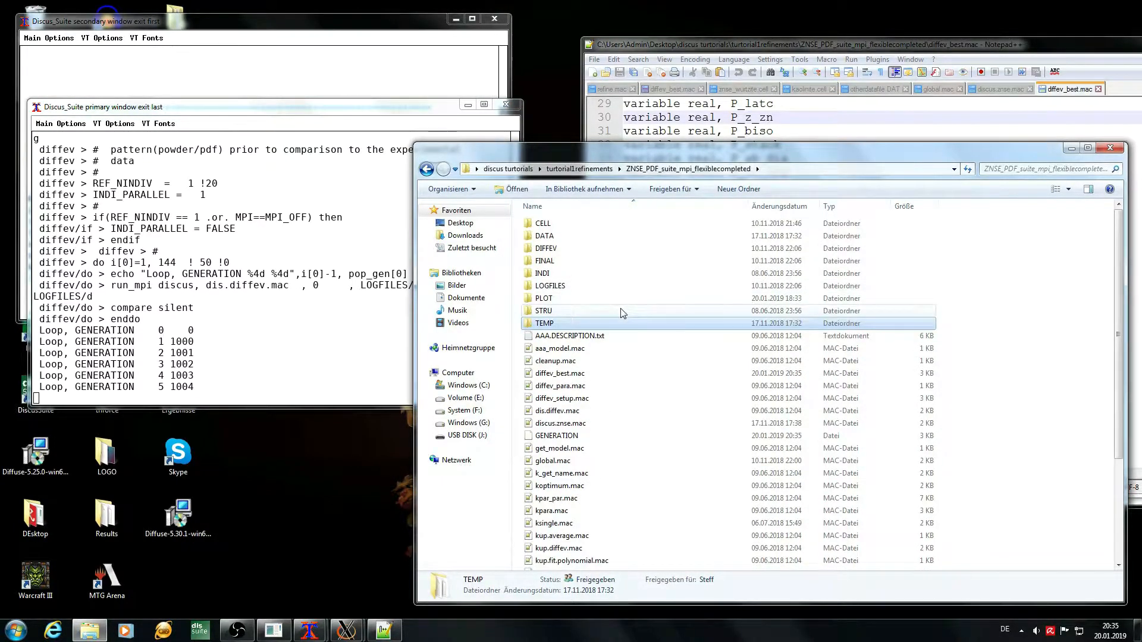